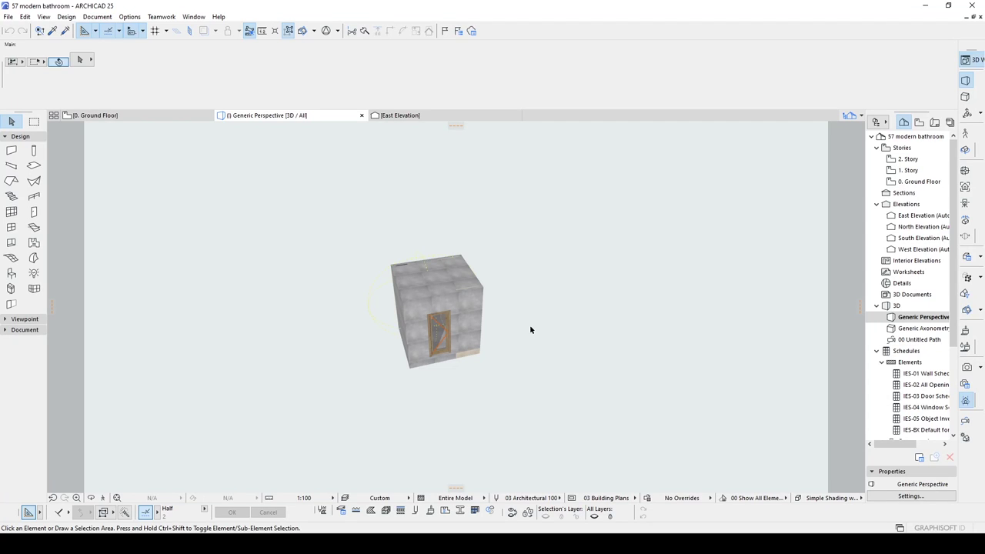
Examine the bathroom model's exterior in perspective and its layout on the ground floor plan.
scroll(493, 331, "up", 5)
middle_click_drag(405, 313, 462, 327)
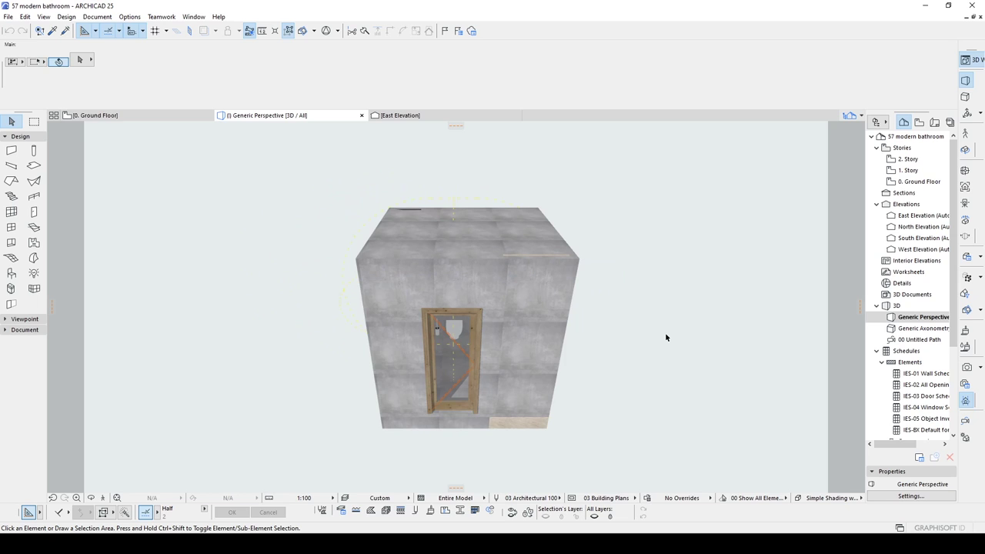
key("F2")
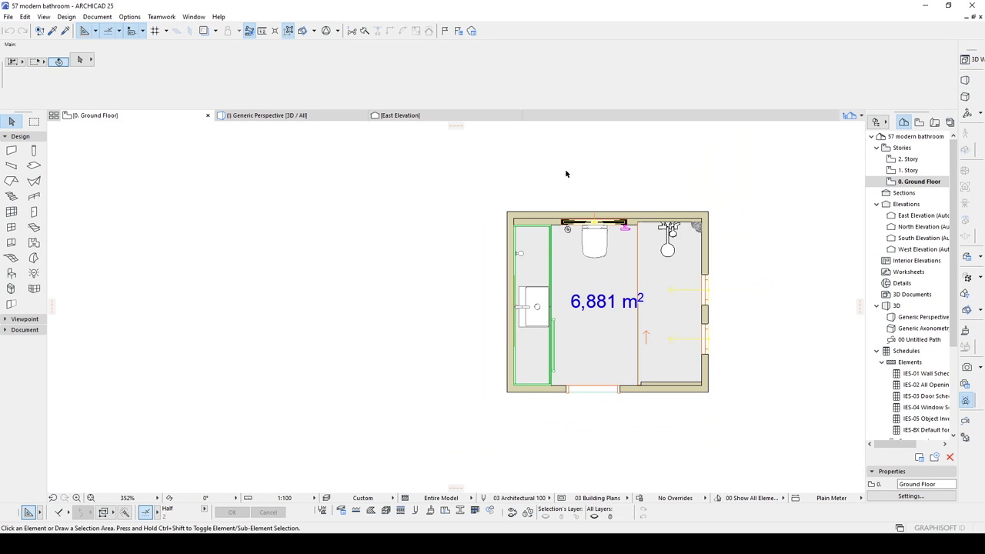
middle_click_drag(702, 190, 572, 227)
scroll(572, 226, "down", 2)
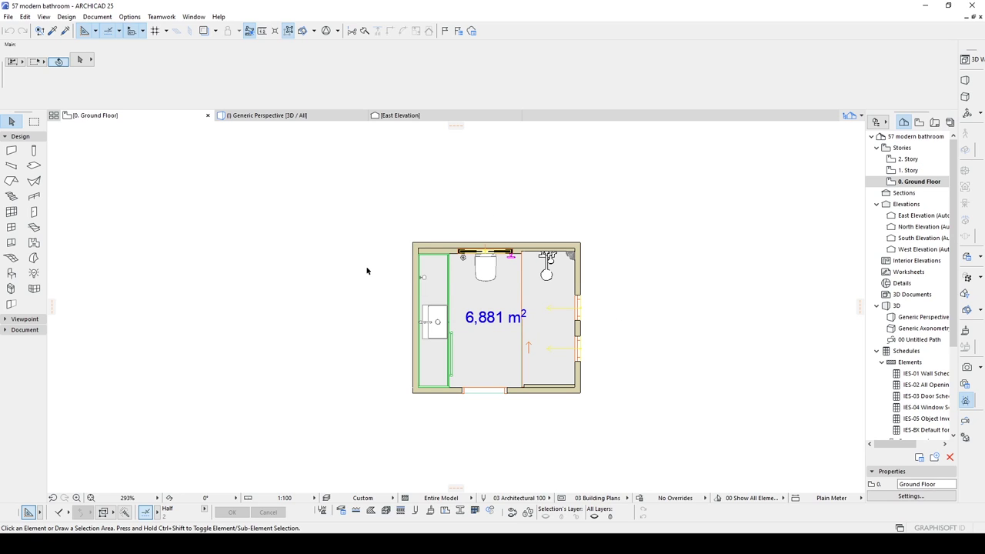
scroll(501, 312, "up", 2)
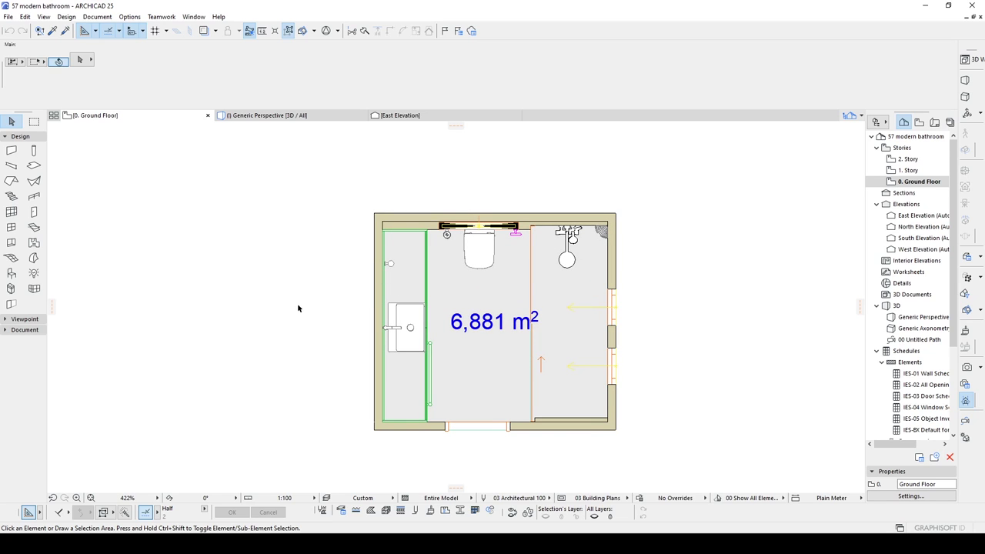
scroll(680, 346, "down", 2)
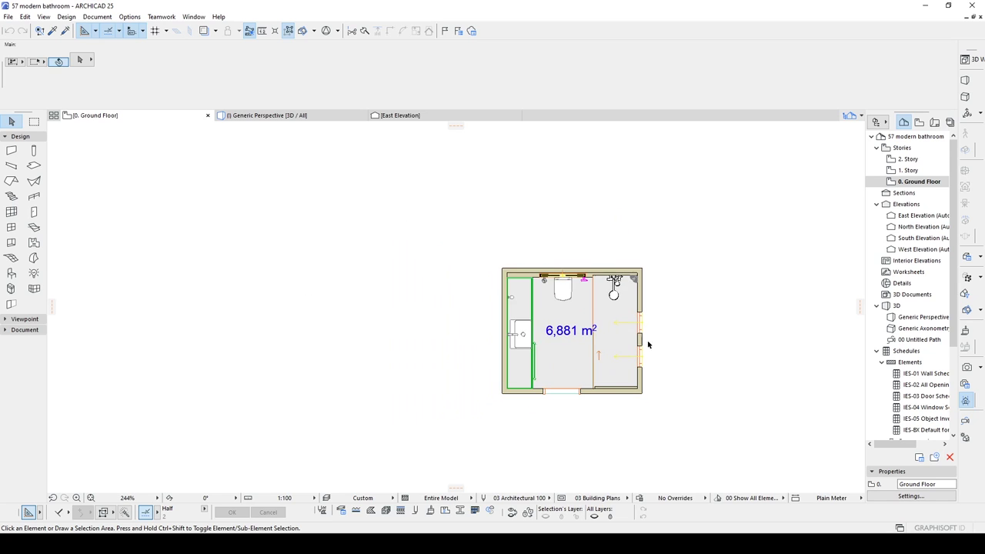
middle_click_drag(644, 352, 578, 323)
scroll(436, 305, "up", 1)
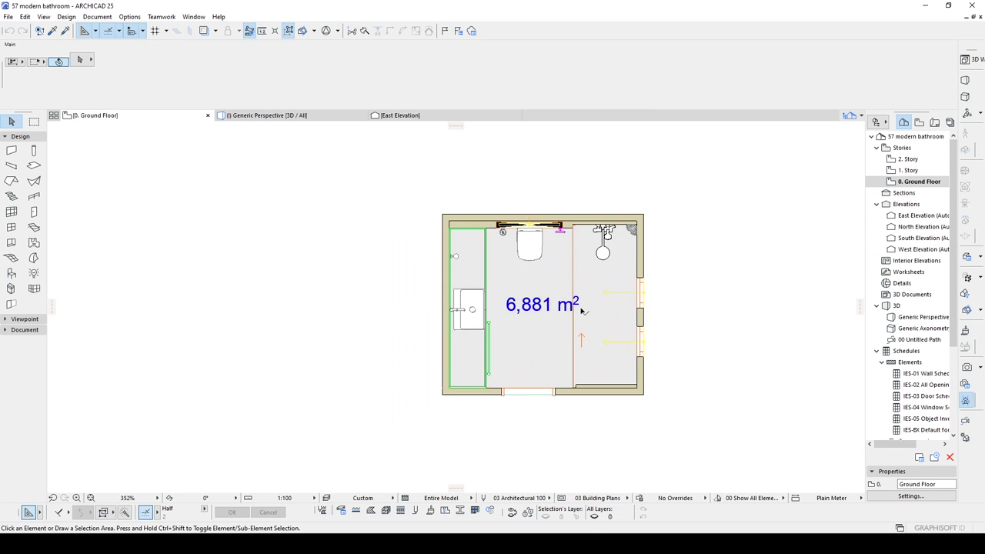
Explore the bathroom interior in 3D, examining the washbasin and mirror, toilet wall, shower area, windows and door.
left_click(583, 311)
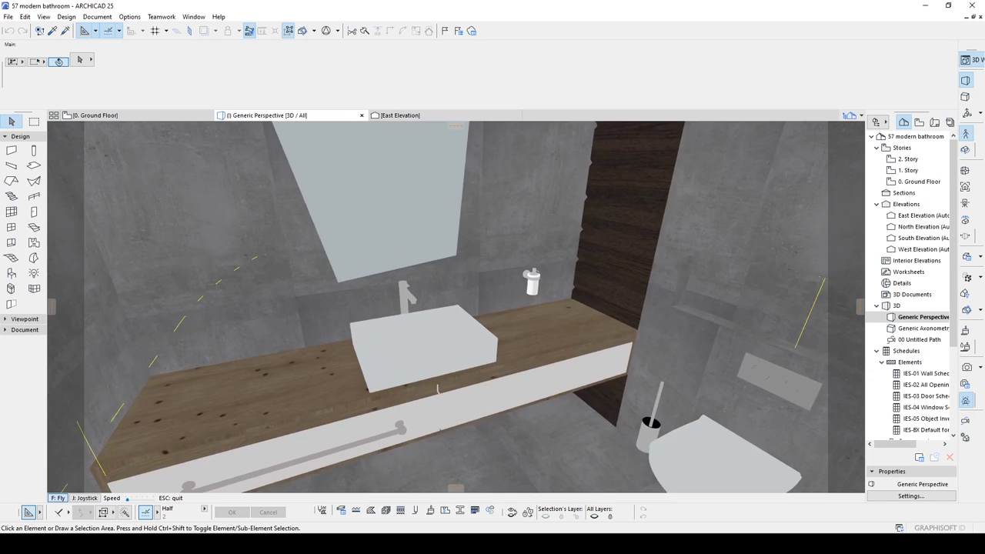
key("Escape")
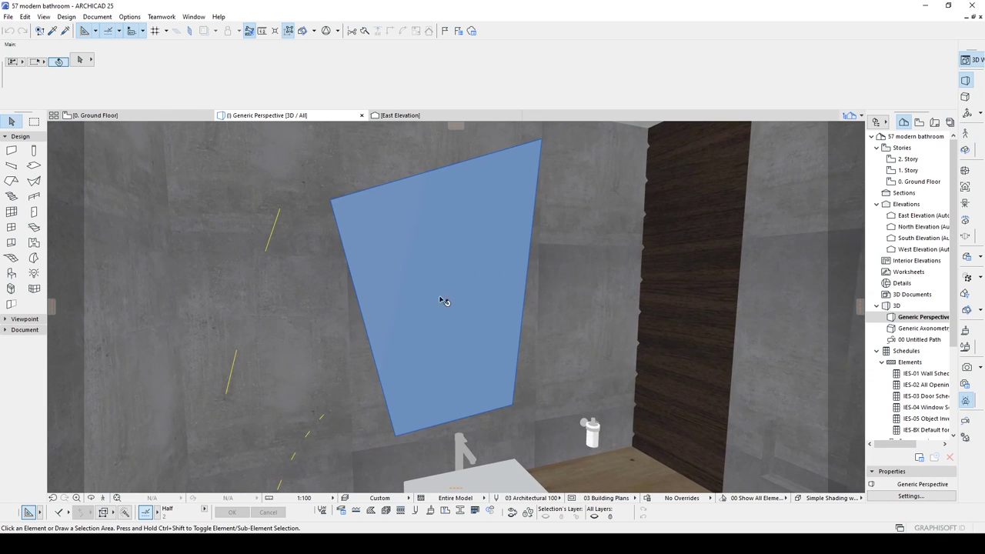
key("e")
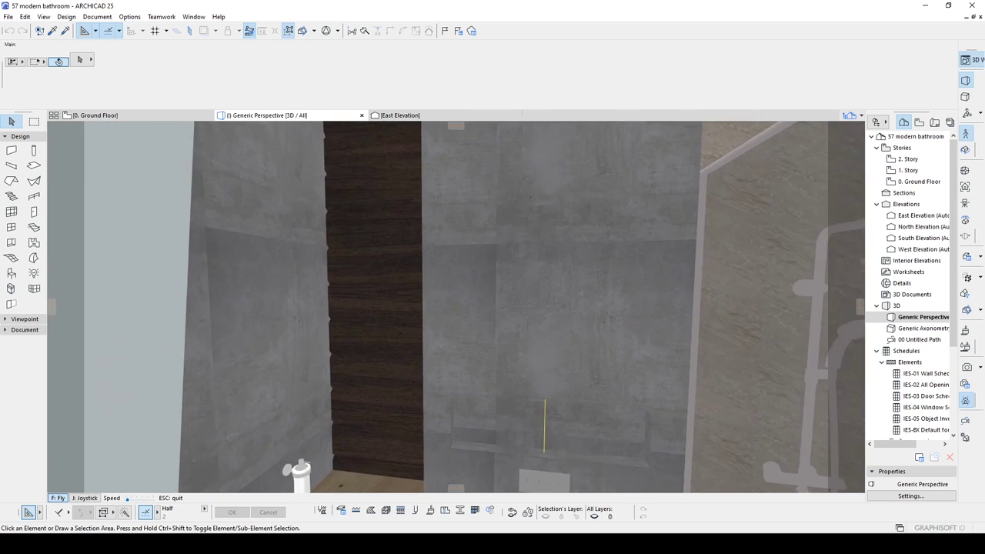
key("Escape")
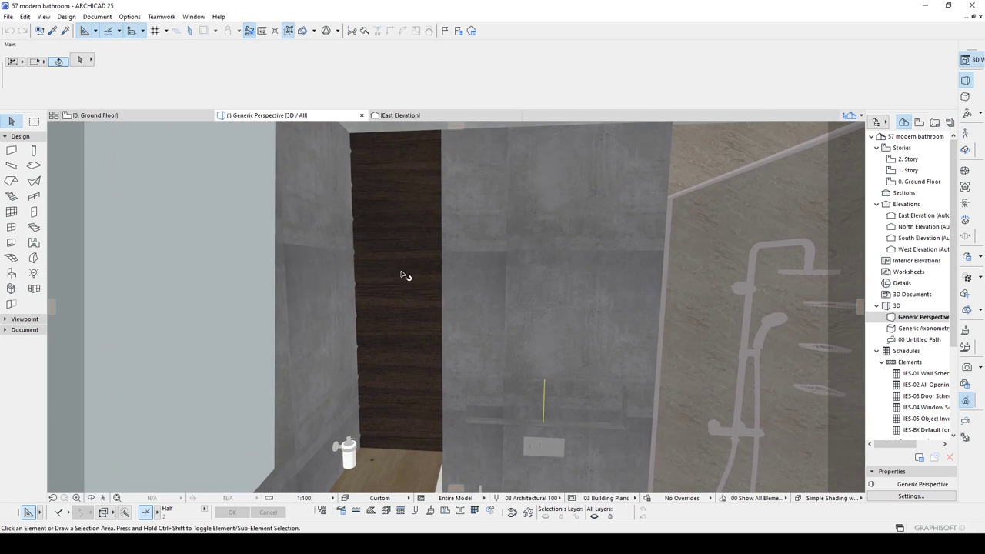
left_click(402, 275)
key("shift+F3")
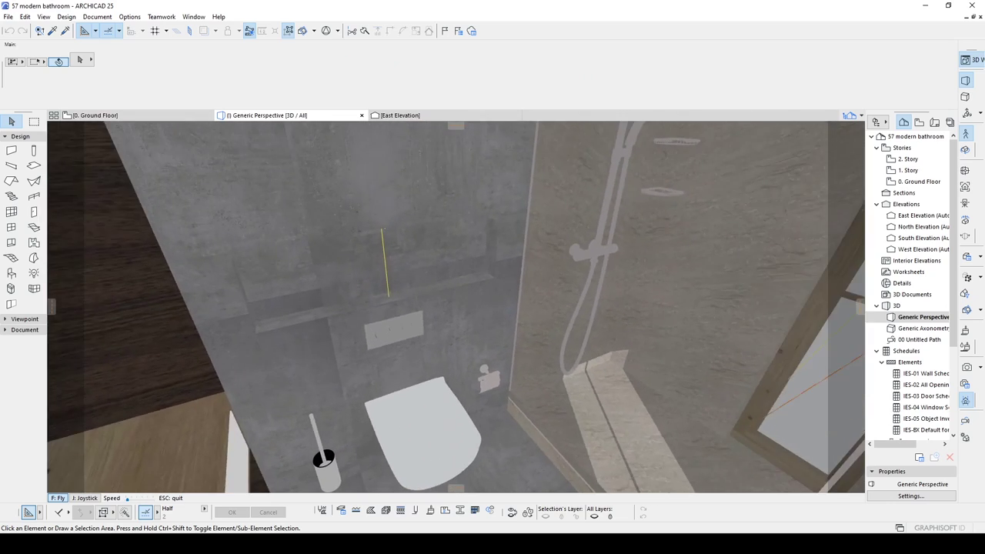
key("Down")
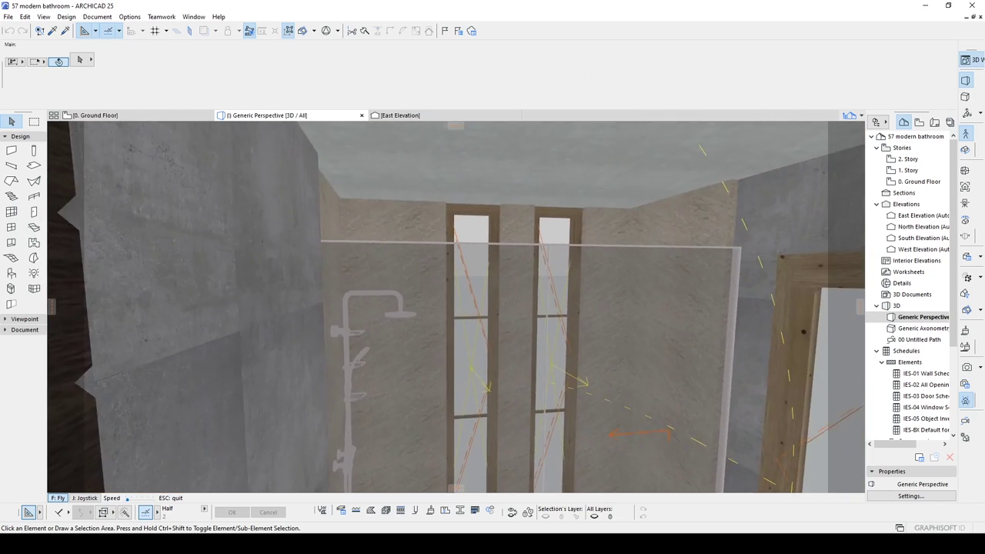
key("Up")
key("Down")
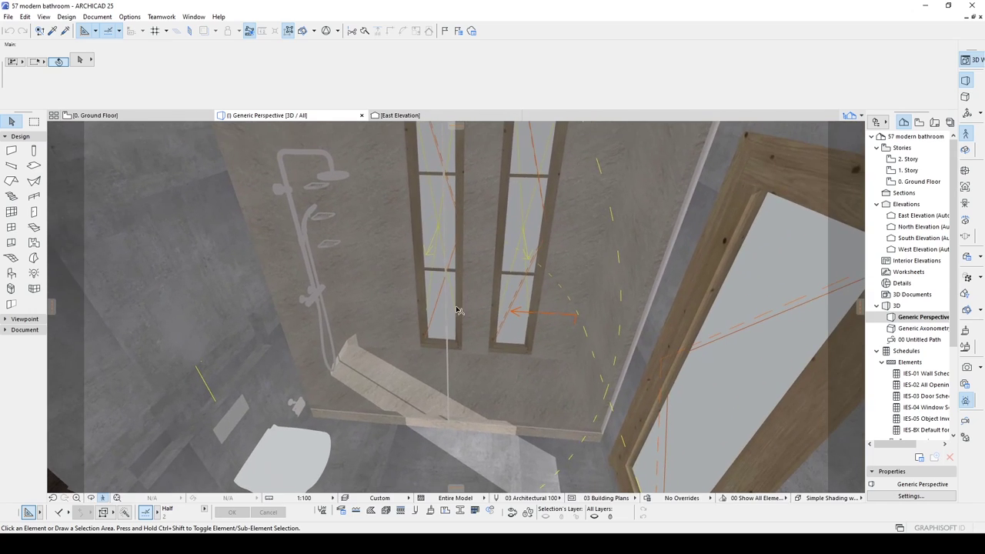
key("Escape")
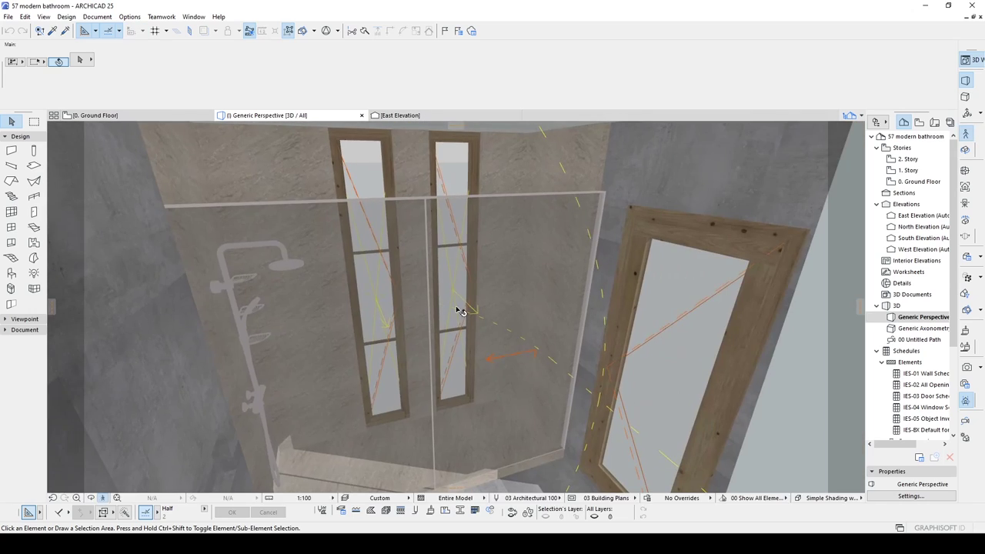
left_click(398, 295)
key("shift+f")
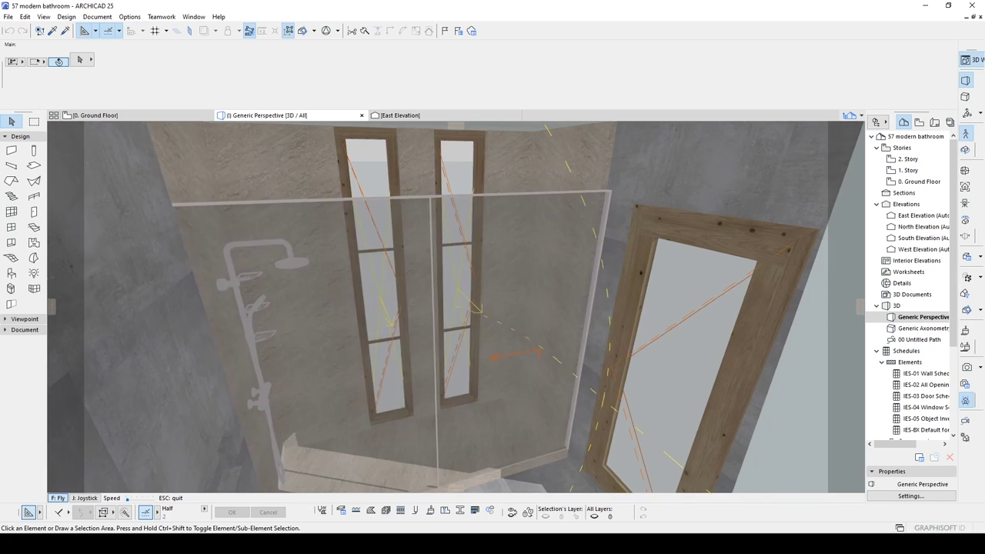
key("Escape")
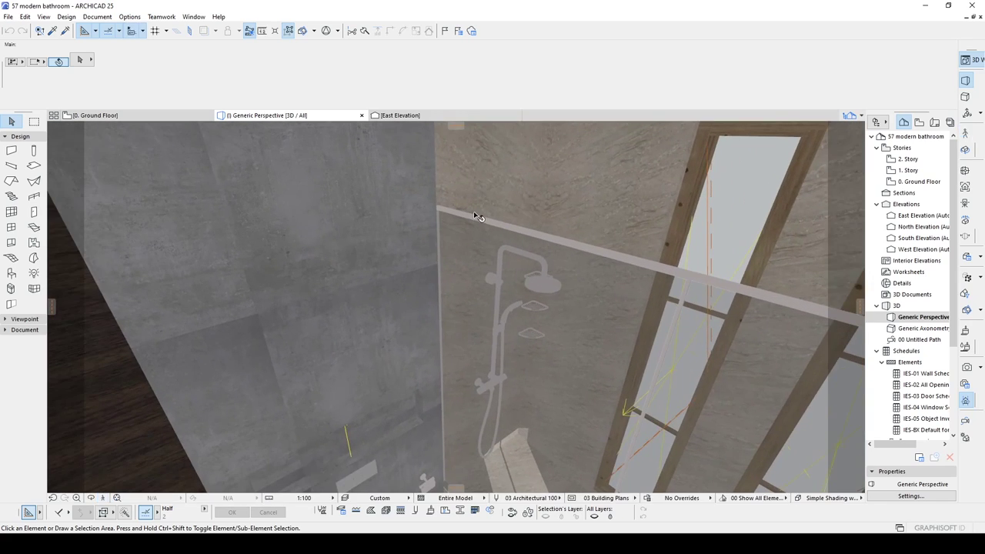
key("shift+f")
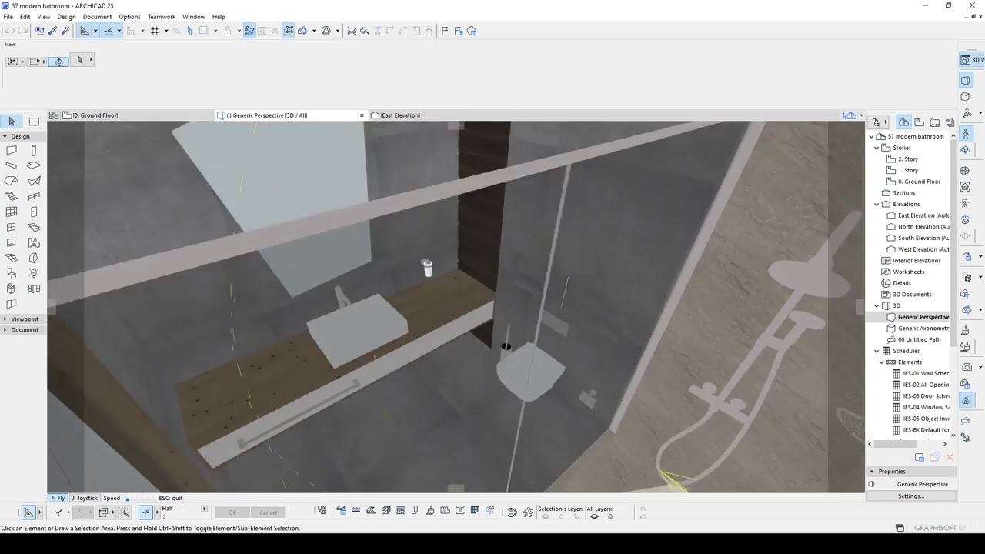
key("Escape")
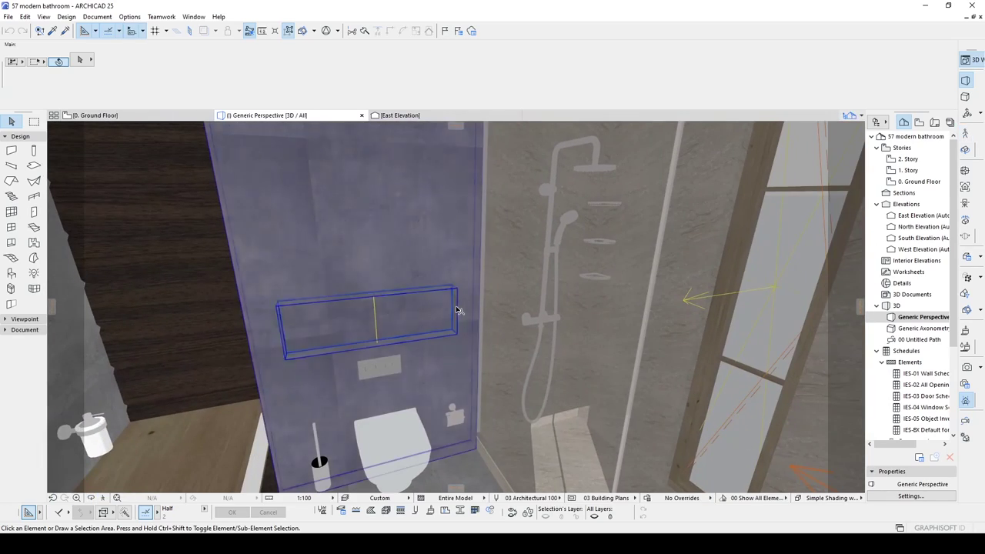
Save the 3D view as the SketchUp file Modern bathroom.skp in folder 156, replacing the existing file.
left_click(8, 17)
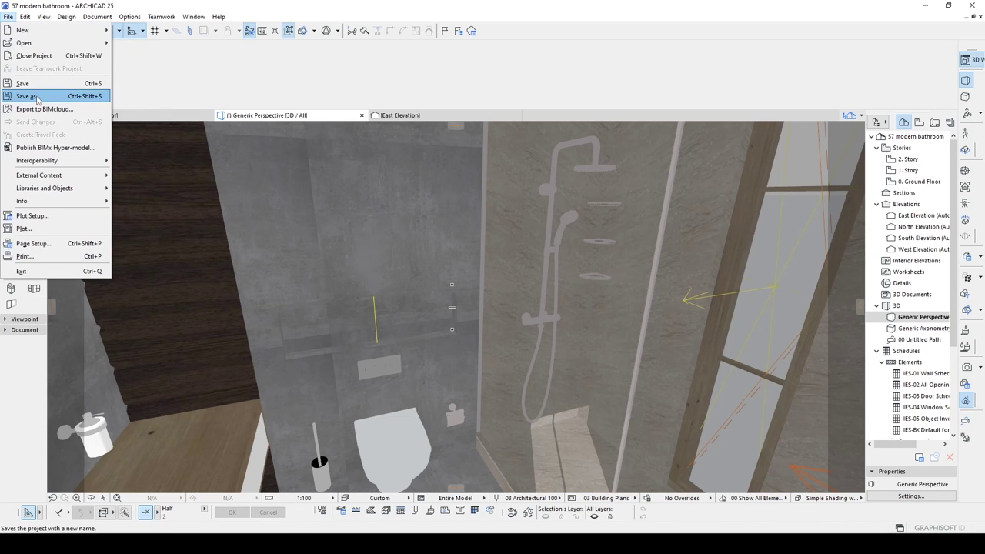
left_click(68, 97)
left_click(282, 161)
double_click(283, 161)
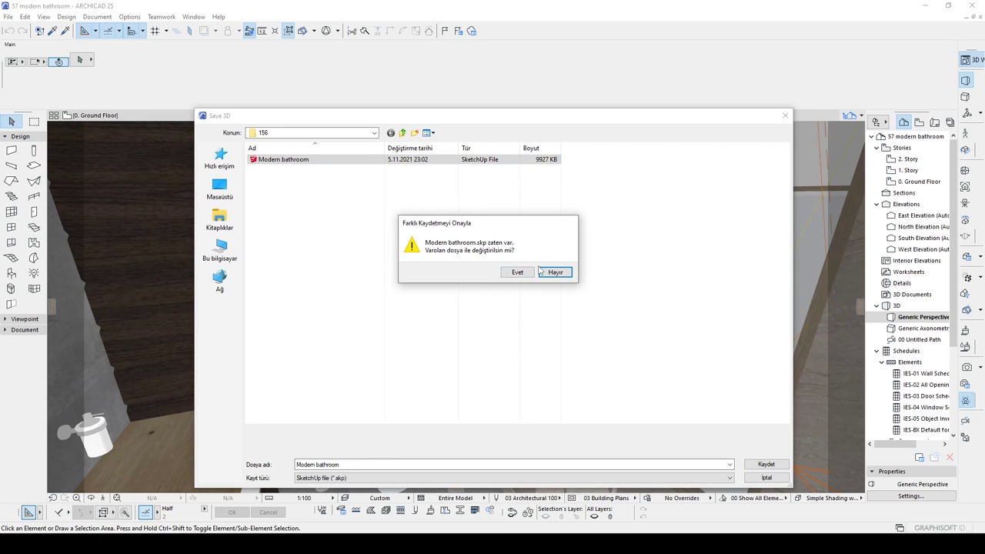
left_click(516, 274)
left_click(450, 372)
left_click(449, 372)
left_click(447, 372)
left_click(447, 381)
left_click(549, 392)
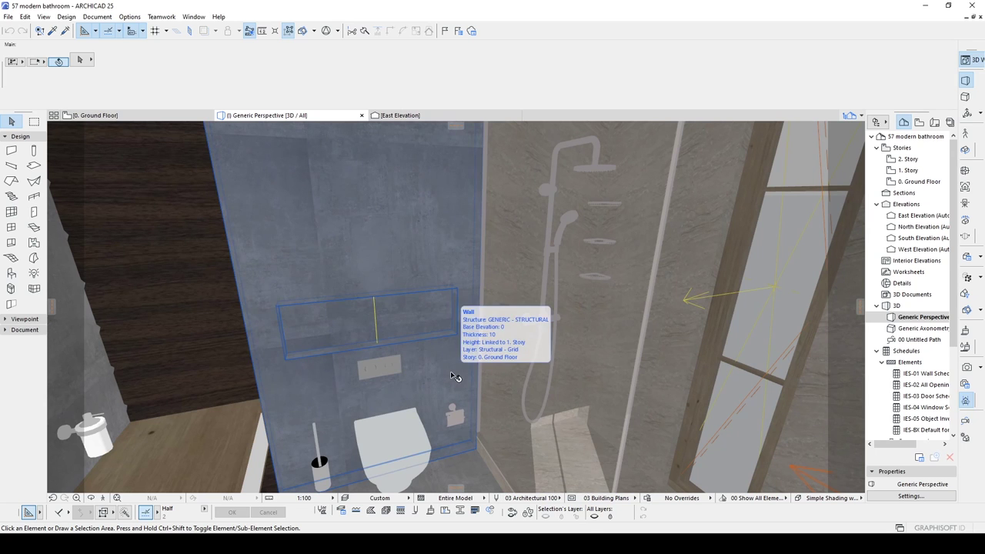
Switch to Twinmotion and choose D:/Myworks/156/Modern bathroom.skp as the geometry file for import.
left_click(408, 543)
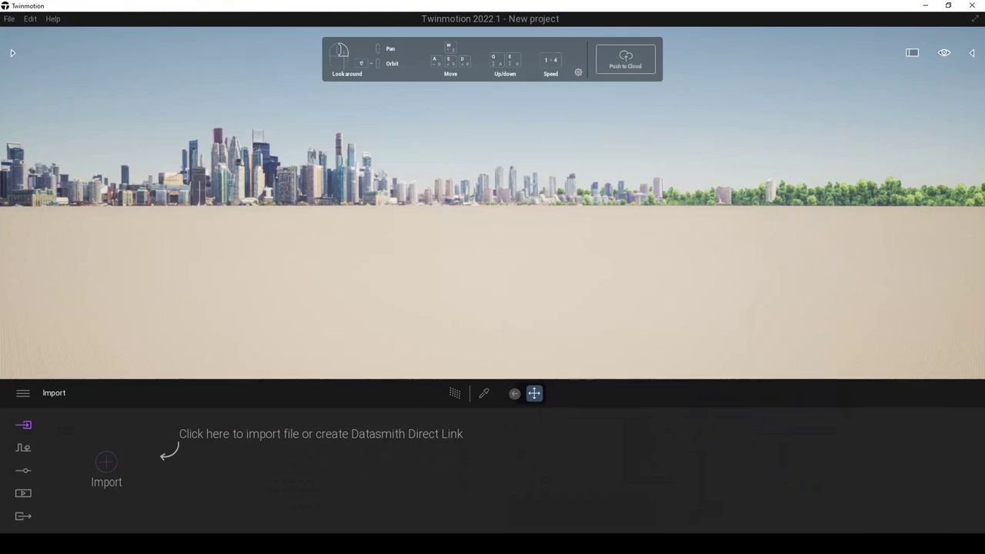
right_click_drag(495, 239, 473, 233)
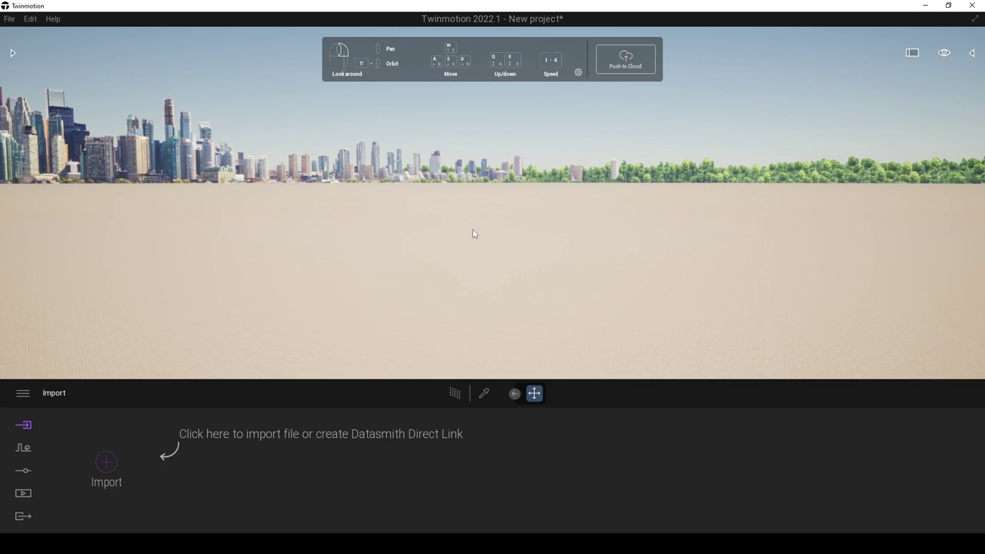
left_click_drag(473, 231, 446, 220)
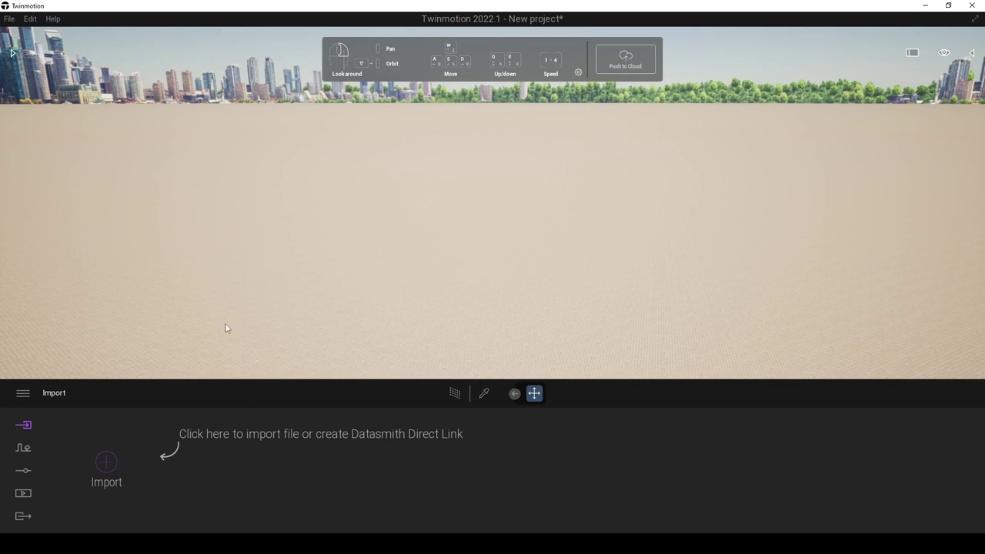
left_click(107, 463)
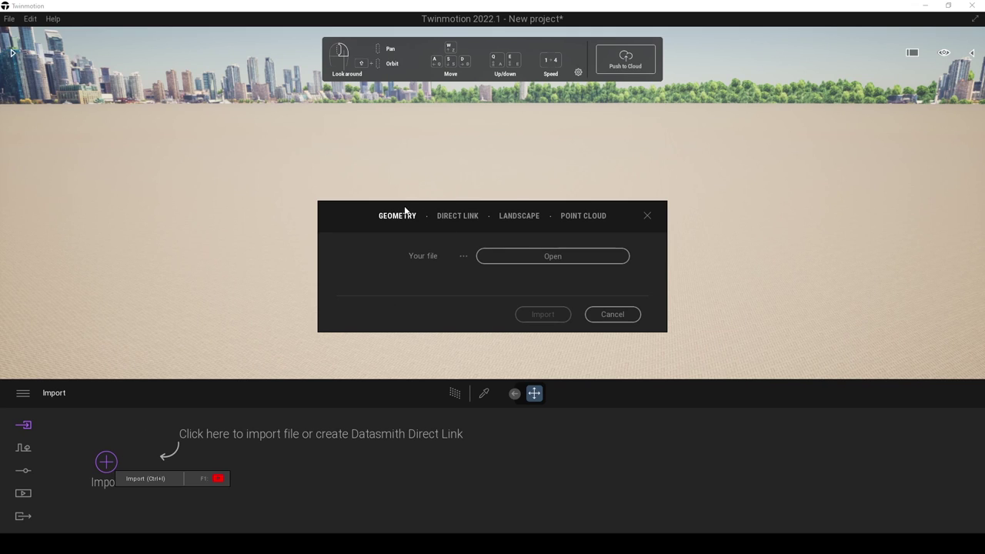
left_click(553, 258)
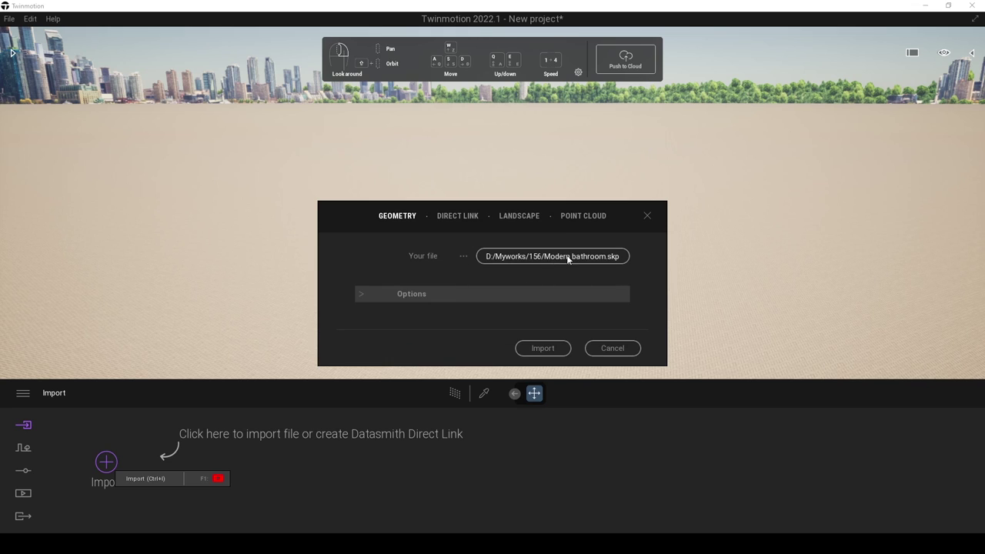
Review the collapse choices and import the bathroom geometry with Collapse by material.
left_click(361, 293)
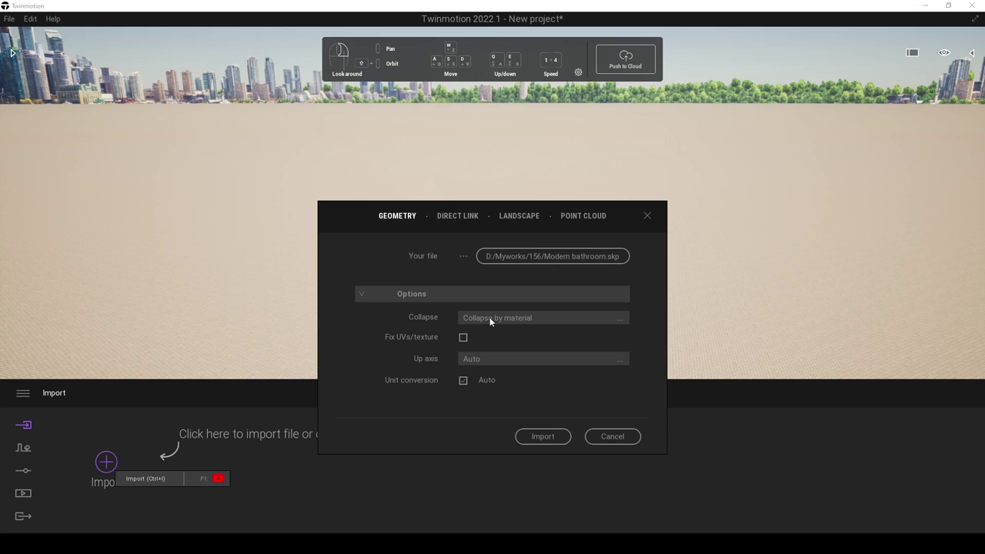
left_click(517, 318)
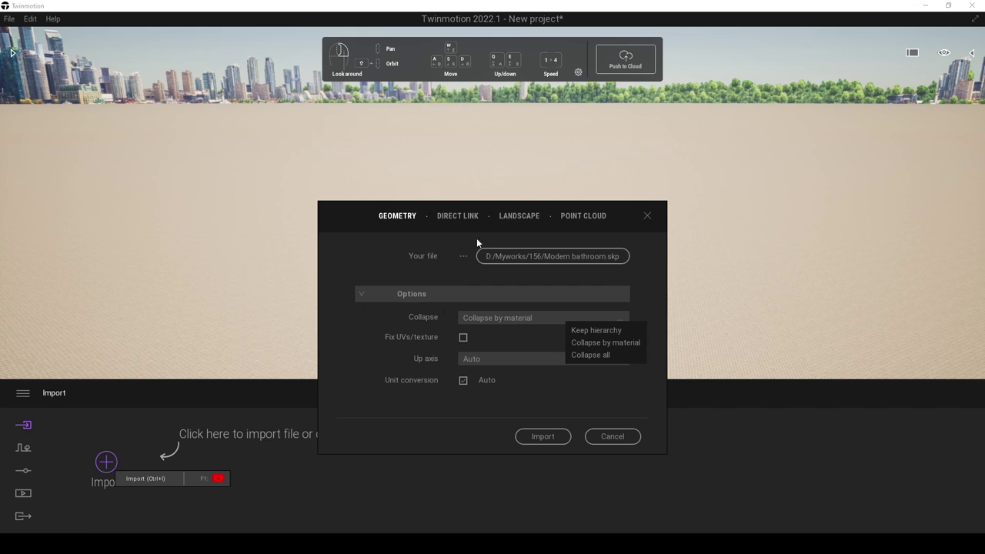
left_click_drag(622, 217, 655, 207)
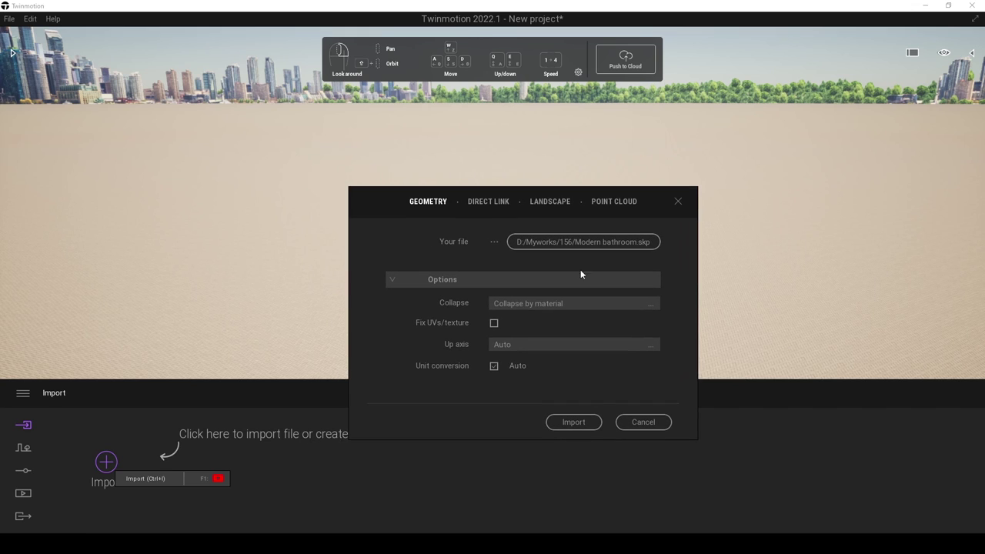
left_click(539, 306)
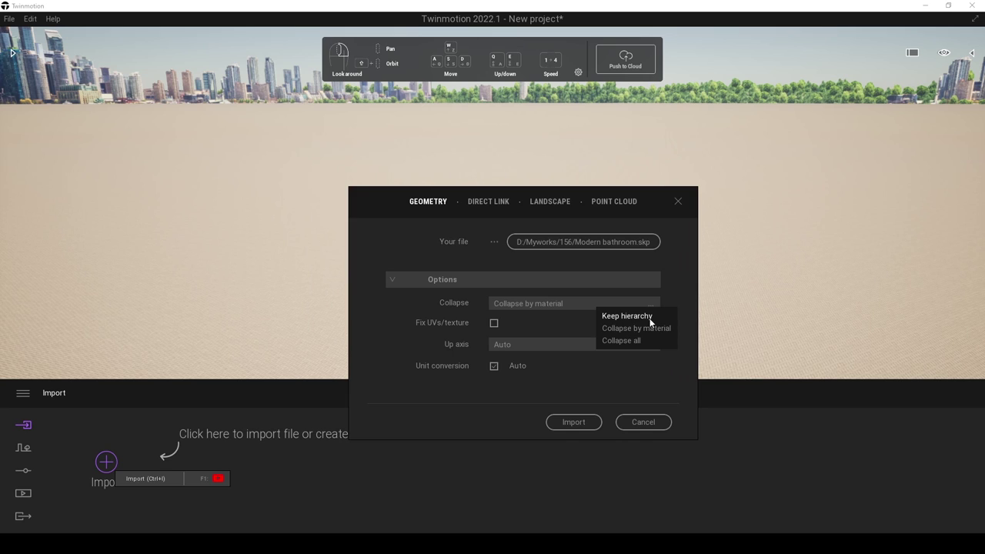
left_click(437, 303)
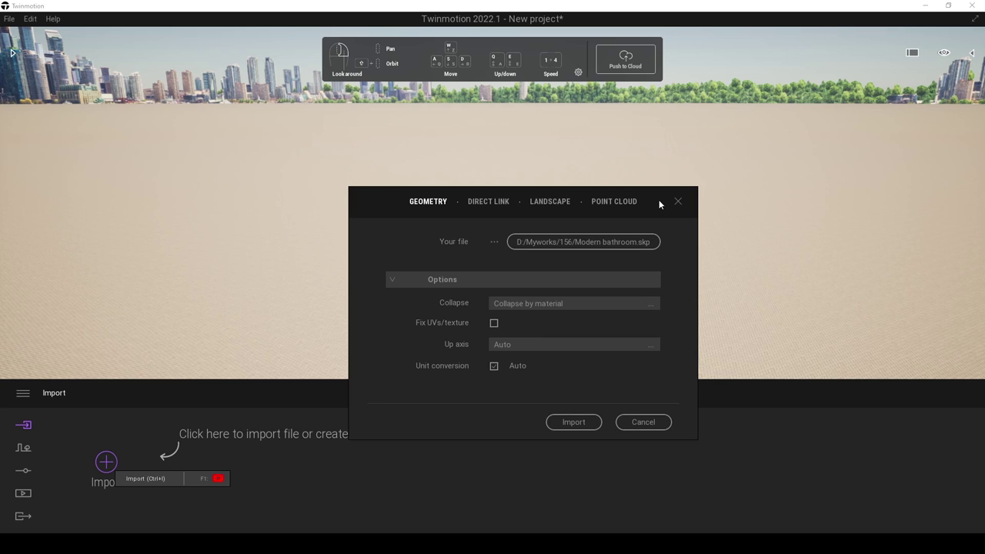
left_click_drag(659, 200, 632, 201)
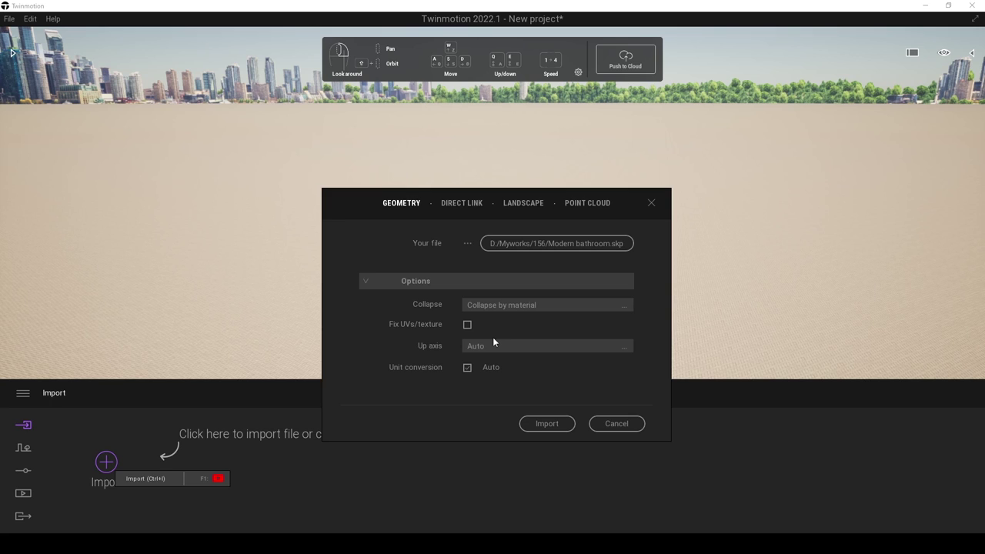
left_click(547, 425)
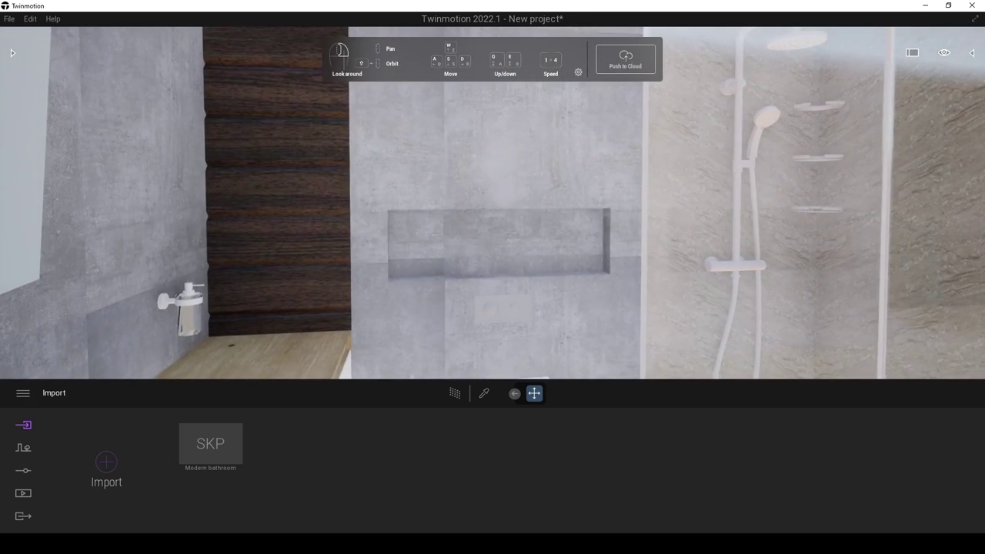
Frame the toilet wall niche with the vanity and shower on either side, and create a media image from that view.
right_click_drag(532, 284, 478, 283)
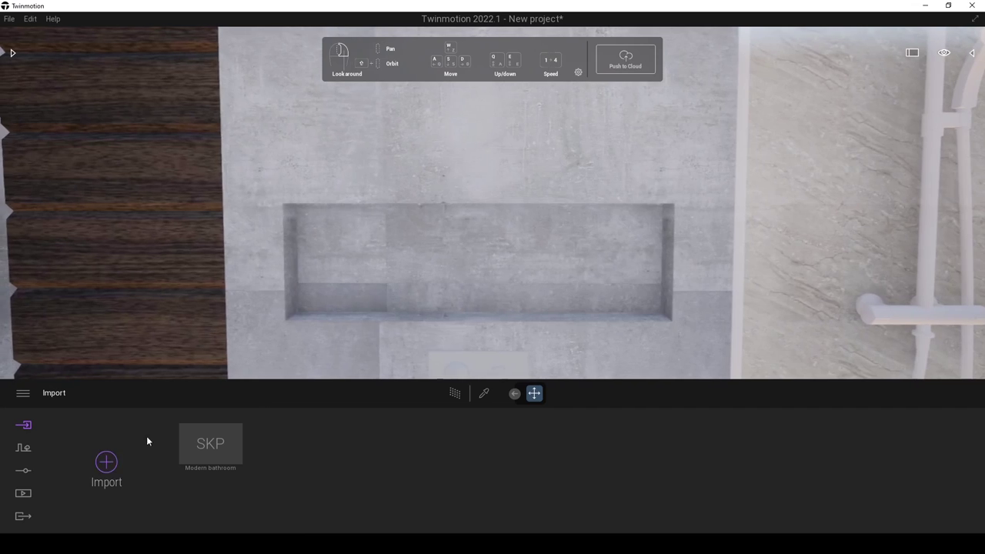
left_click(24, 495)
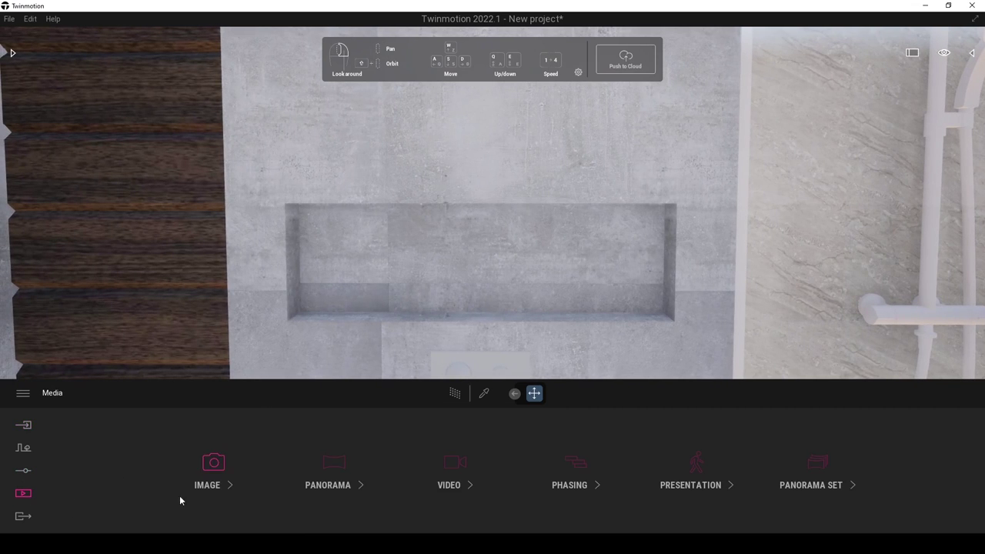
left_click(206, 477)
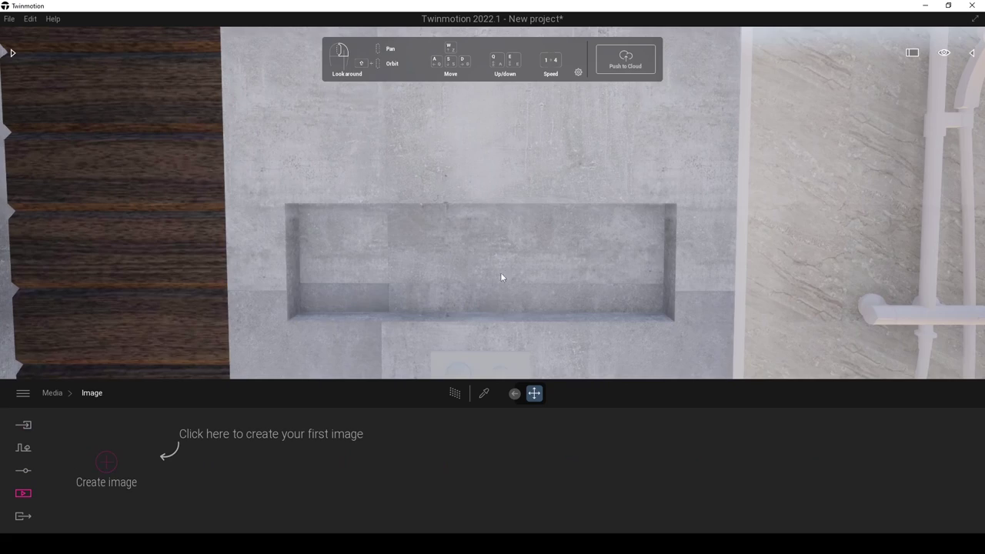
scroll(500, 273, "down", 5)
scroll(470, 288, "up", 2)
right_click_drag(471, 288, 616, 255)
scroll(479, 258, "down", 3)
scroll(460, 258, "up", 3)
left_click_drag(462, 279, 508, 284)
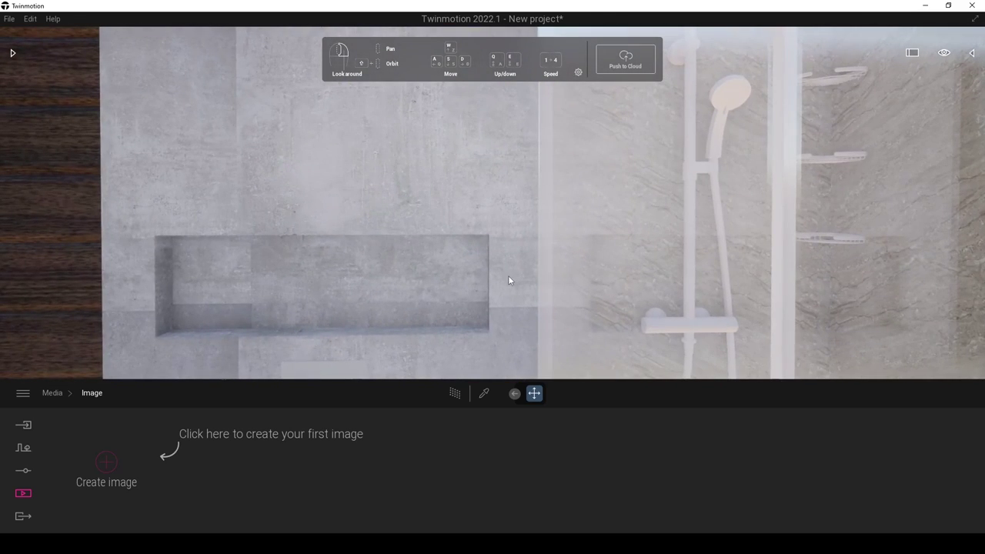
scroll(528, 281, "down", 5)
right_click_drag(529, 282, 503, 280)
key("w")
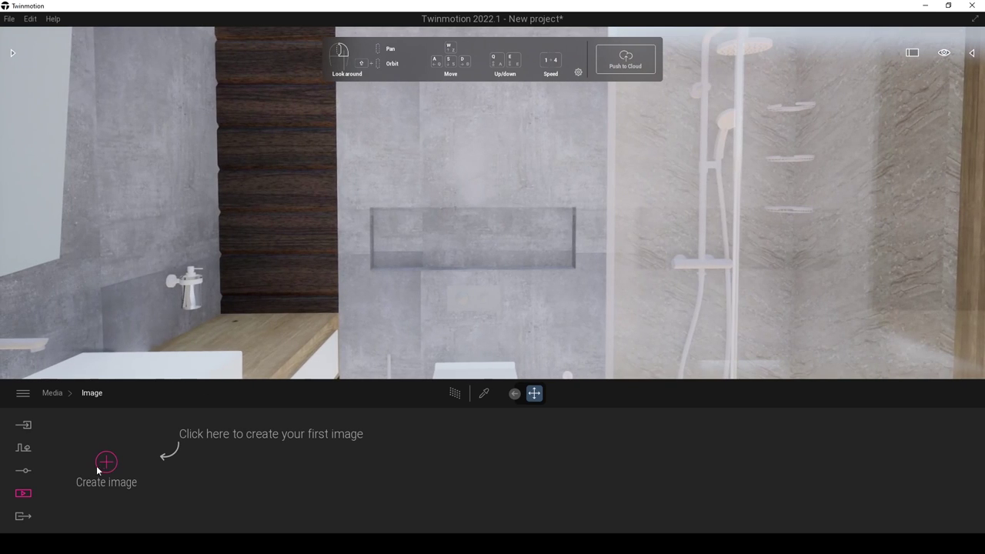
left_click(103, 463)
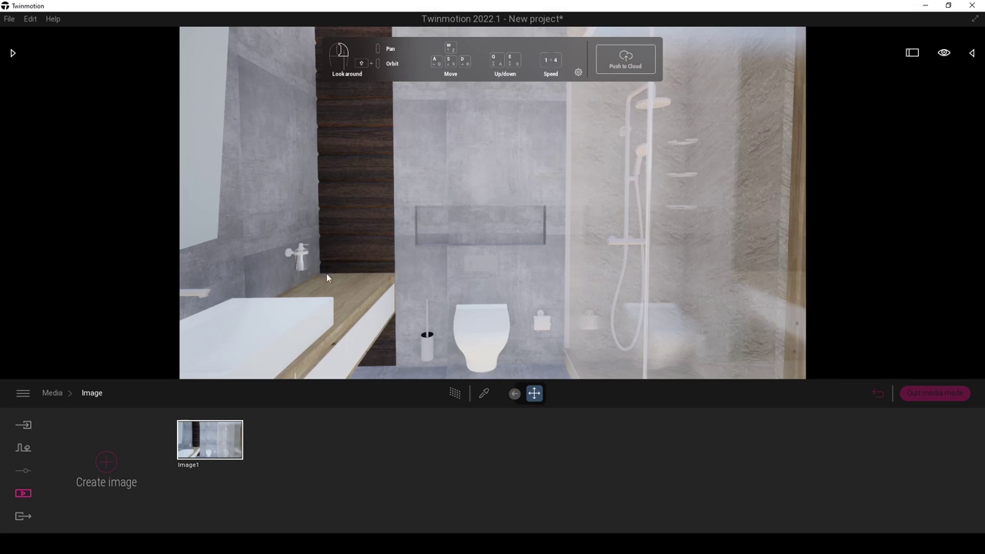
Switch Image1's output size to Custom and set its height to 2500.
double_click(233, 466)
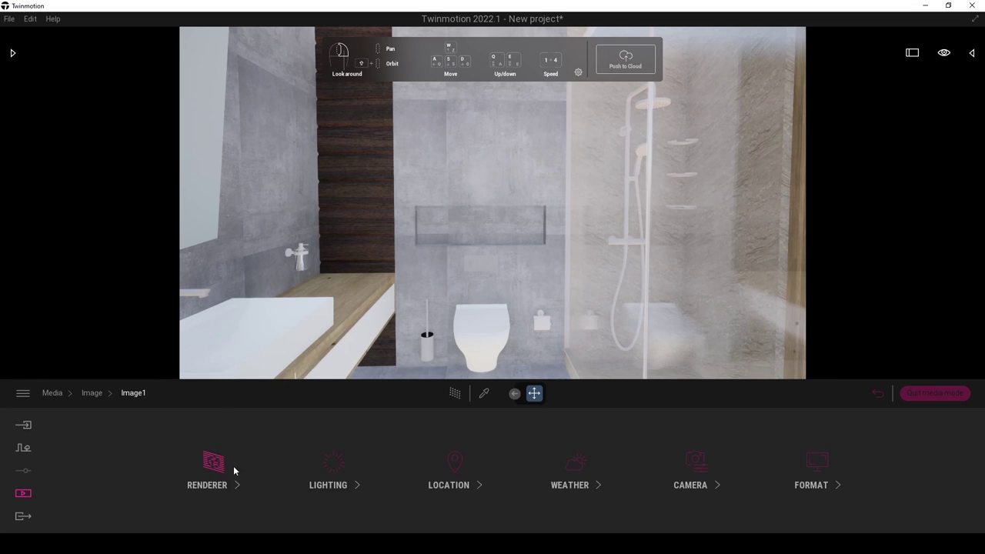
left_click(812, 462)
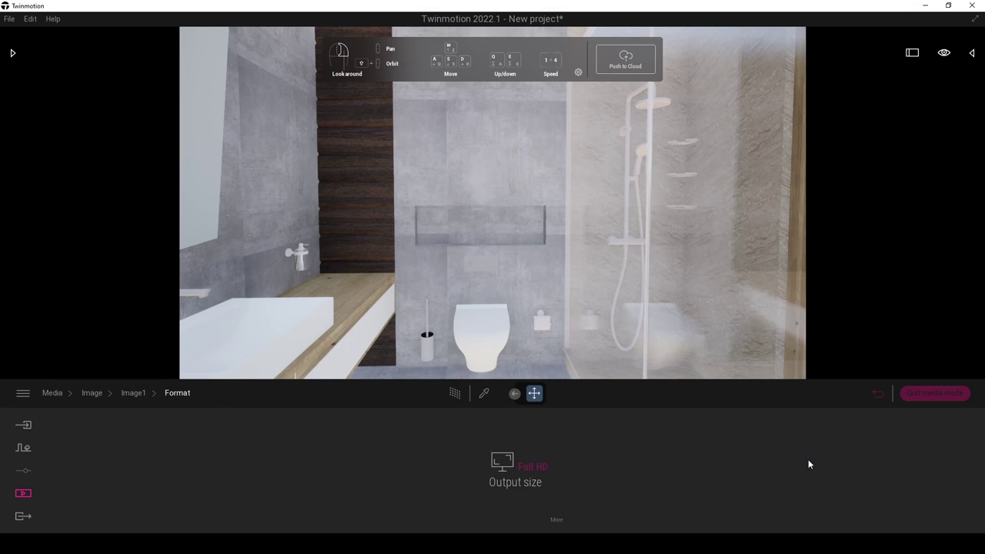
left_click(525, 478)
left_click(496, 417)
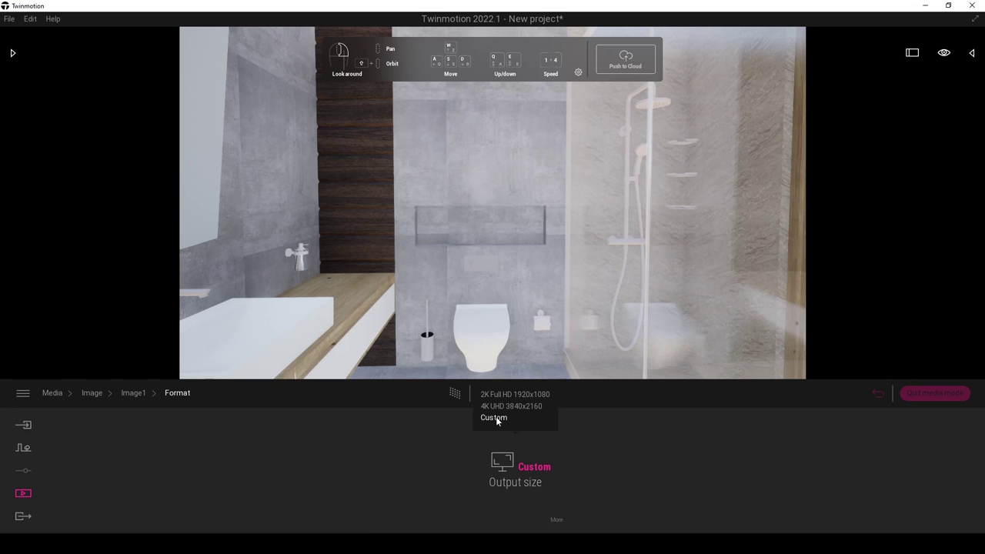
left_click(548, 520)
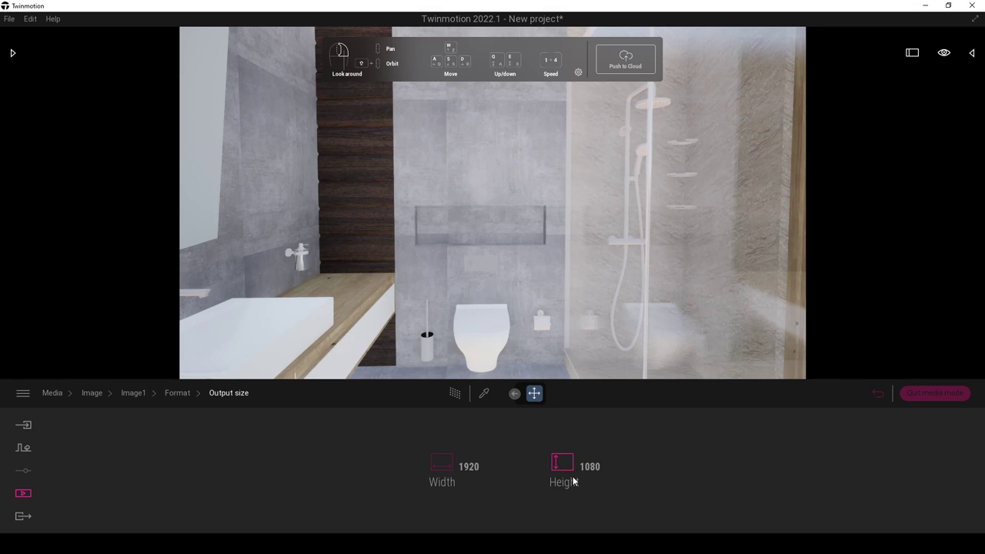
left_click(469, 467)
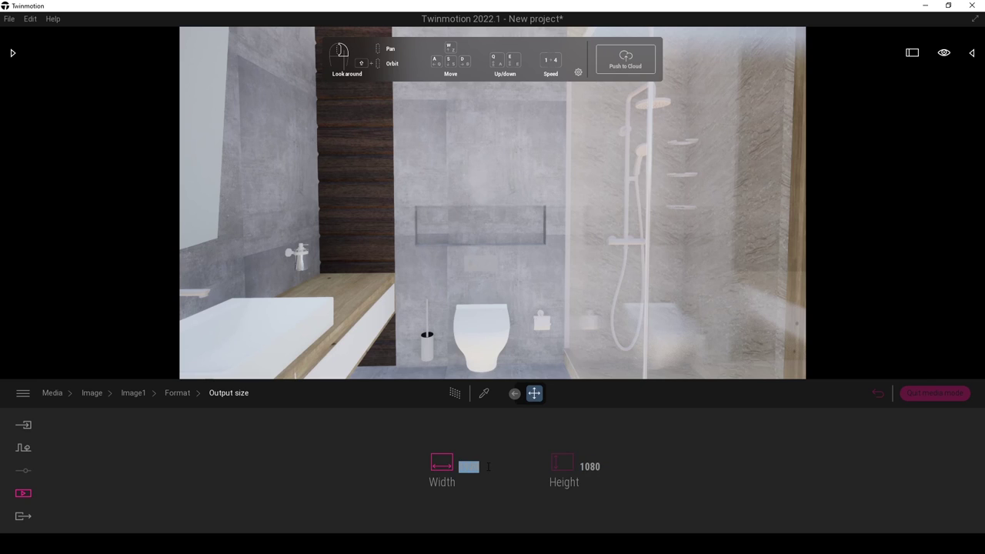
left_click(582, 467)
type("25")
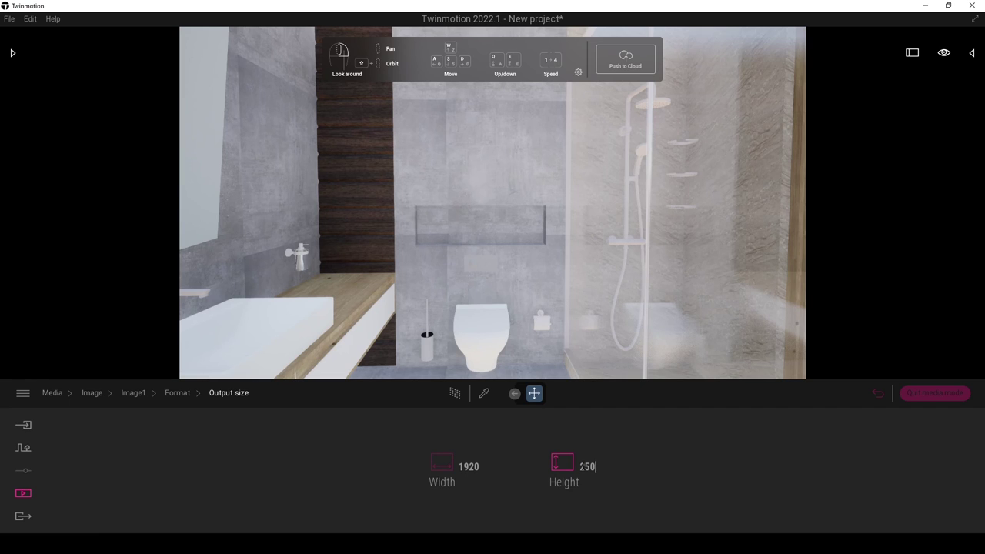
left_click(466, 466)
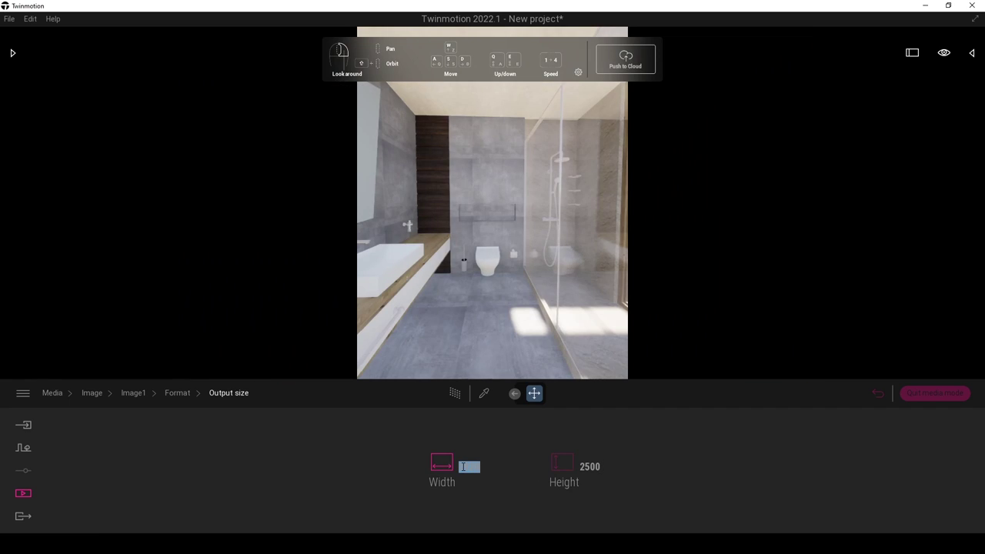
Try an output width of 1200 for Image1.
left_click(471, 466)
left_click(469, 467)
type("1200")
key("Return")
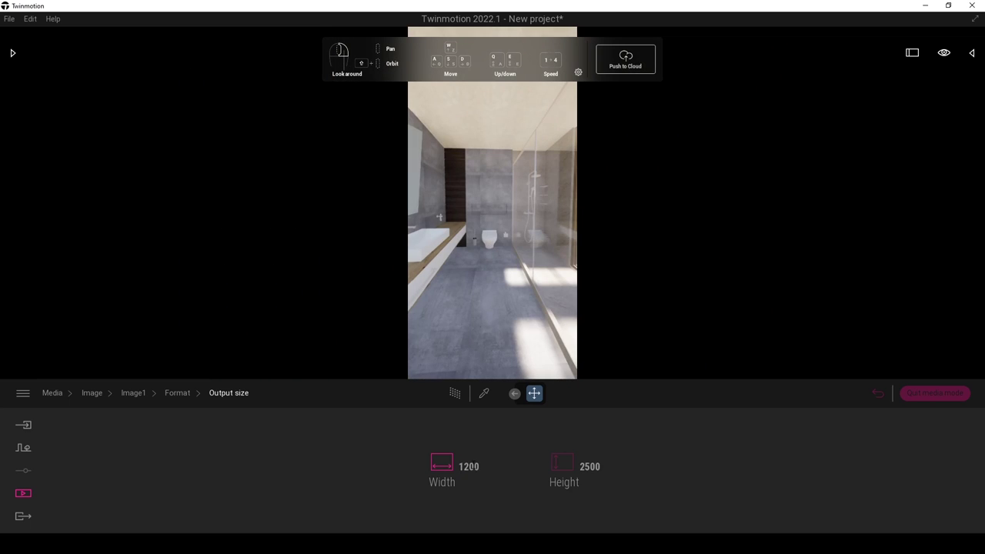
Set Image1's output width to 1500.
left_click(467, 466)
type("15")
key("Return")
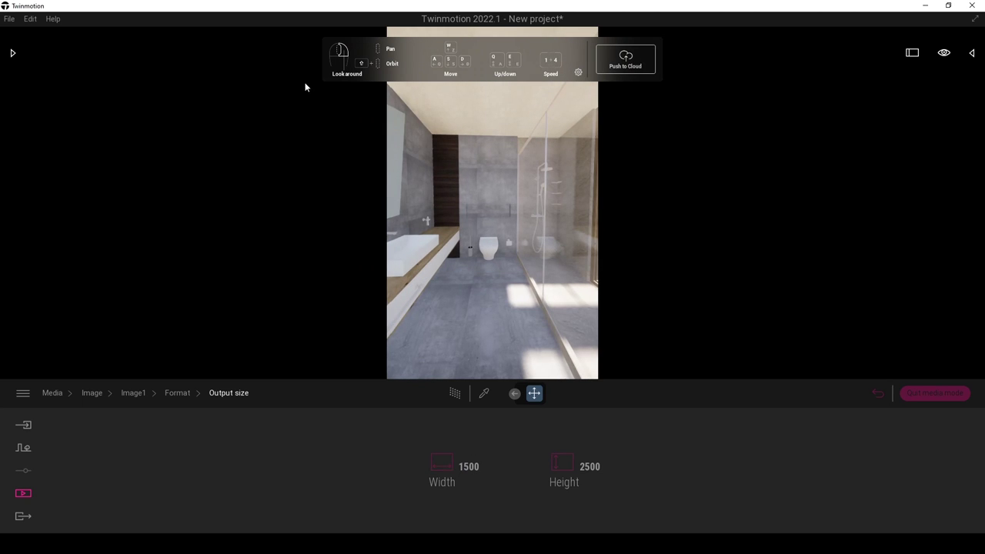
Hide the navigation panel and update Image1 with a view toward the corner holding the washbasin, mirror and toilet.
left_click(578, 72)
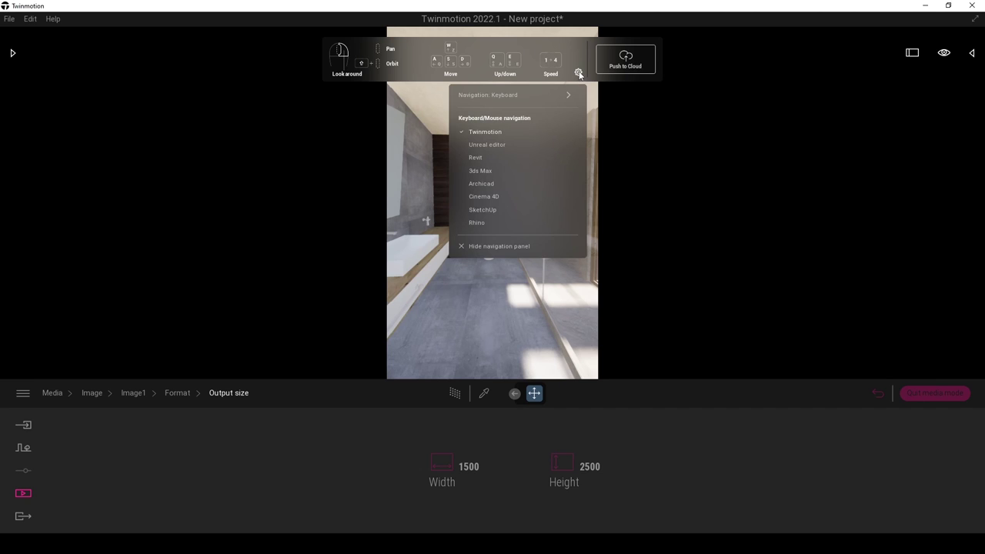
left_click(501, 245)
right_click_drag(584, 240, 603, 231)
key("s")
key("w")
key("s")
key("w")
key("s")
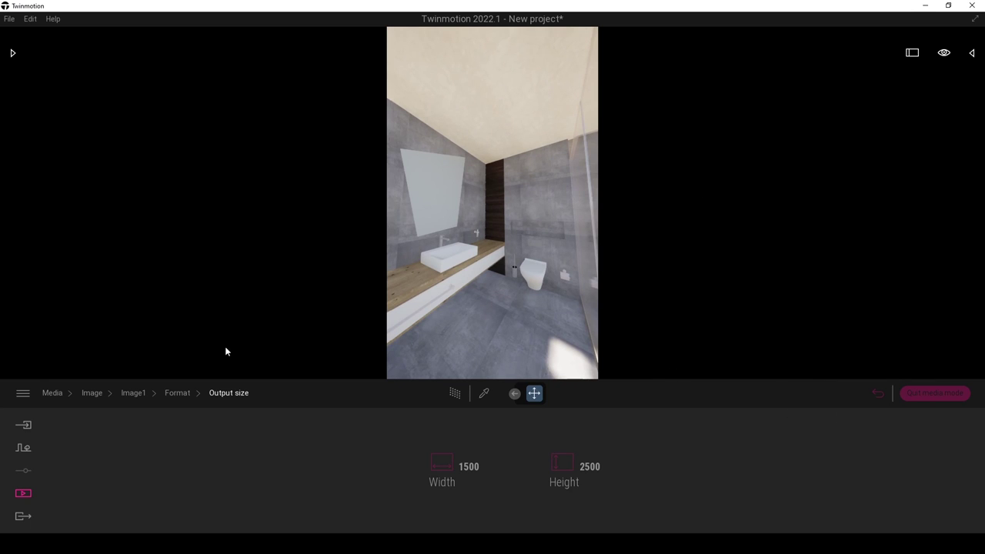
left_click(62, 396)
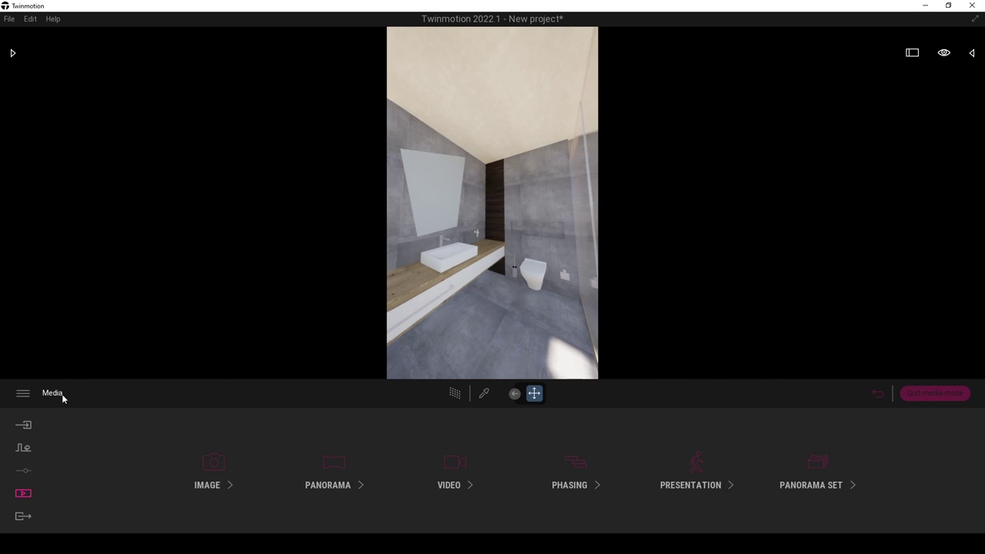
left_click(228, 473)
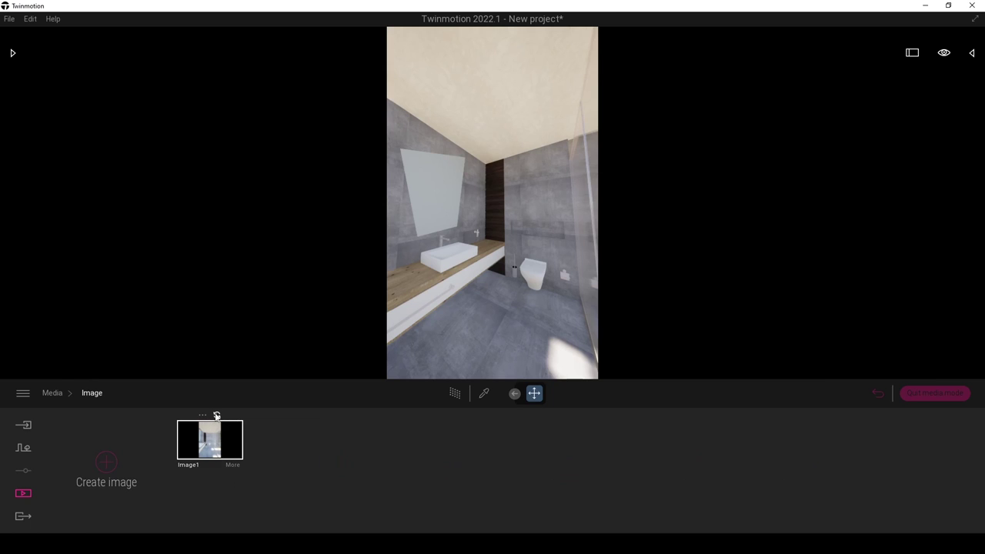
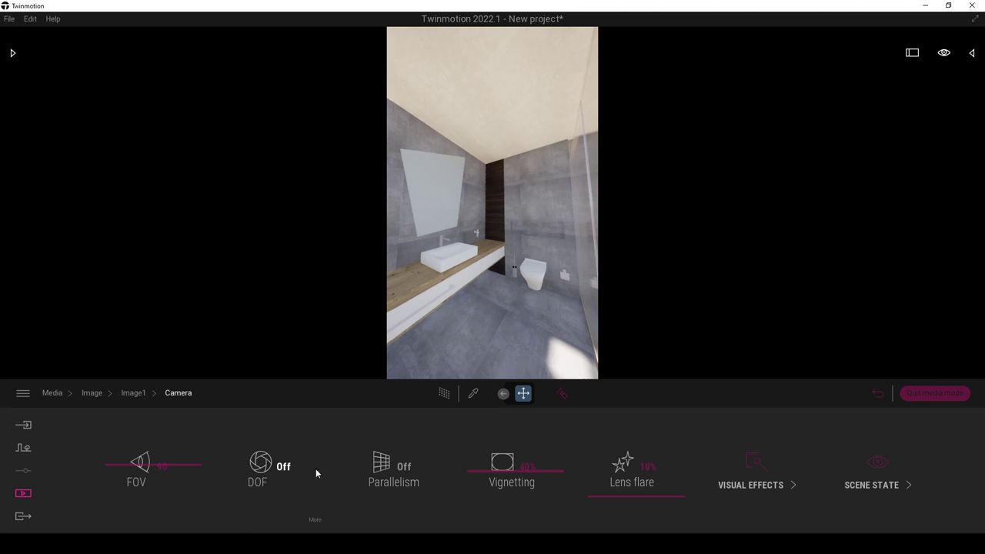
Turn on Parallelism for Image1's camera and set its FOV to 62.
left_click(403, 467)
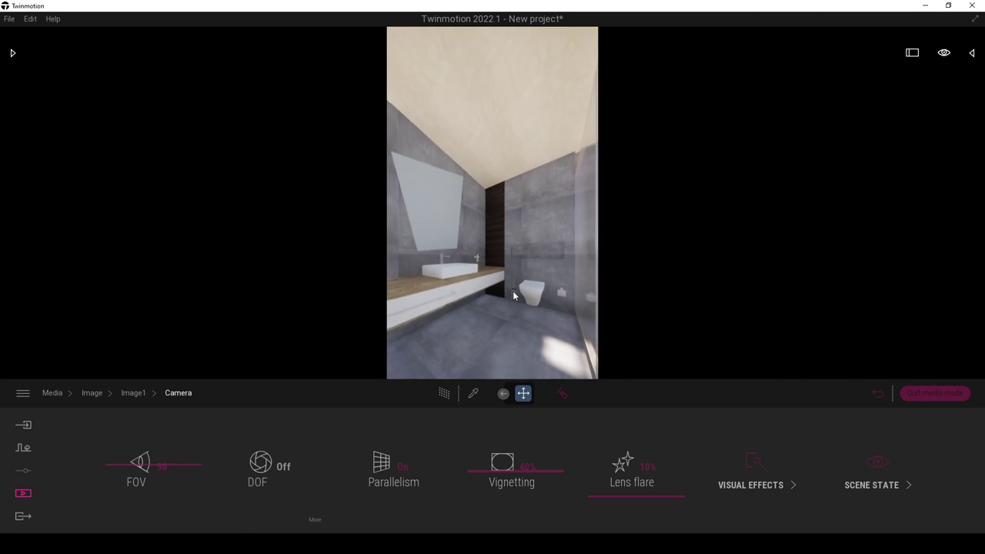
key("e")
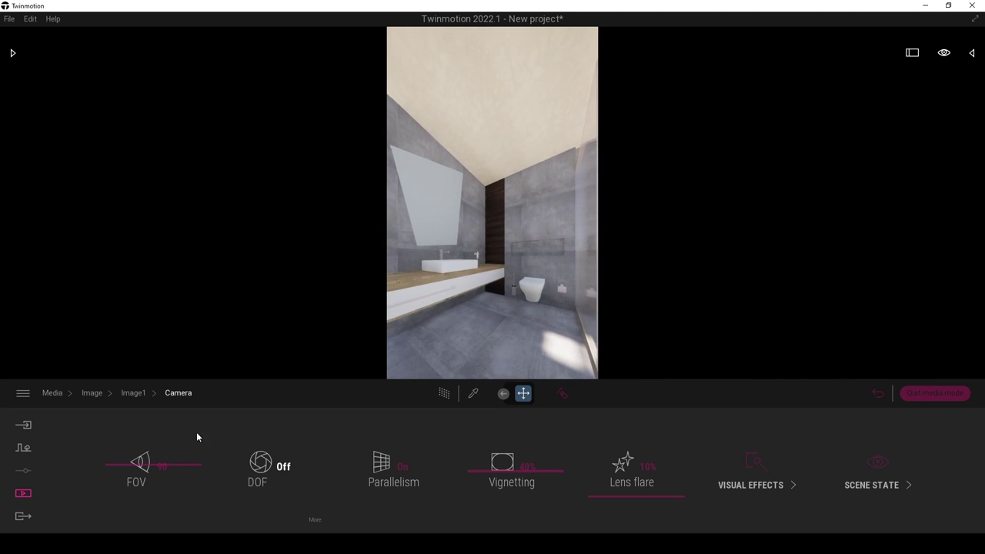
left_click_drag(123, 472, 127, 488)
middle_click_drag(421, 268, 485, 269, "shift")
right_click_drag(485, 270, 426, 271)
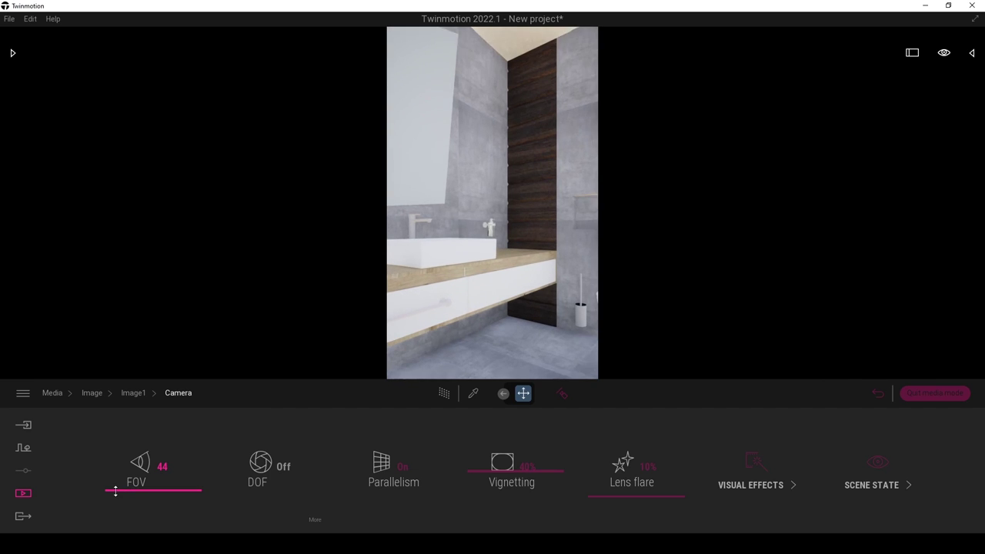
left_click_drag(114, 490, 122, 482)
Try a frontal composition of the toilet wall between the vanity and the shower glass.
right_click_drag(462, 228, 550, 224)
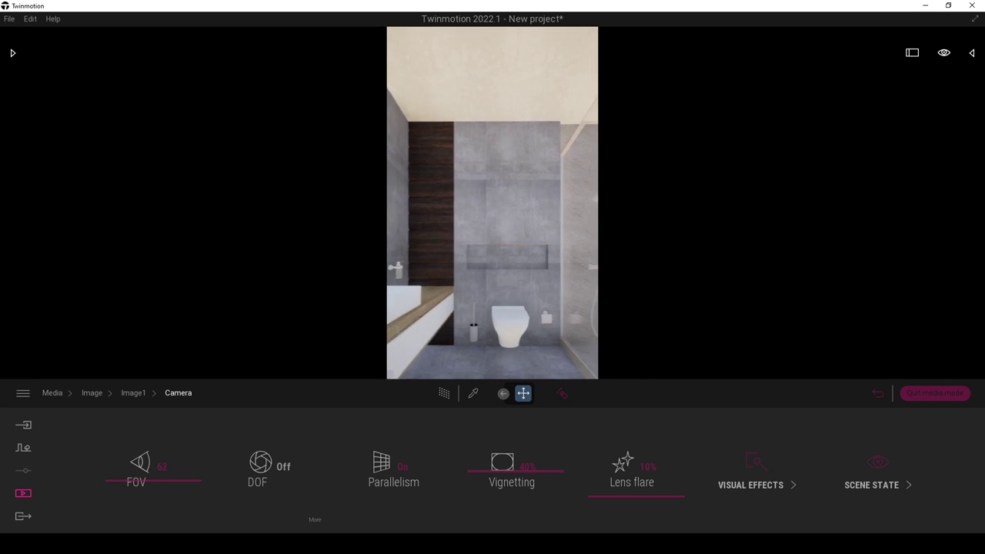
left_click_drag(539, 231, 547, 231)
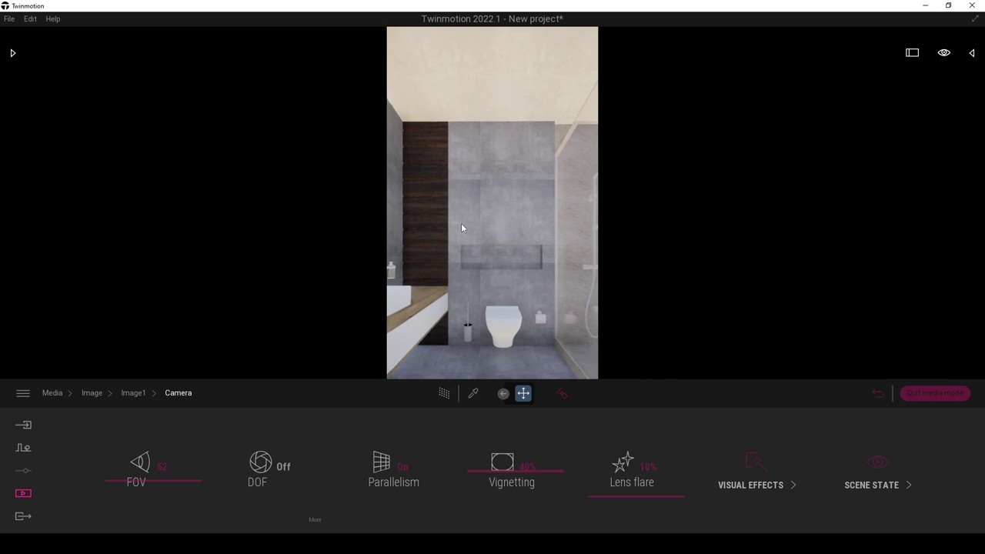
key("d")
right_click_drag(448, 223, 447, 229)
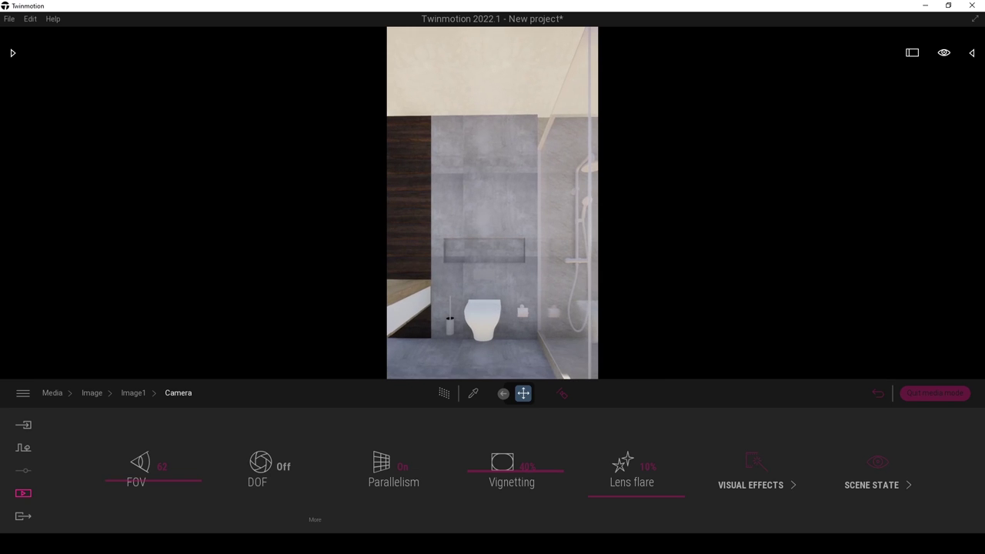
key("w")
key("d")
key("s")
key("w")
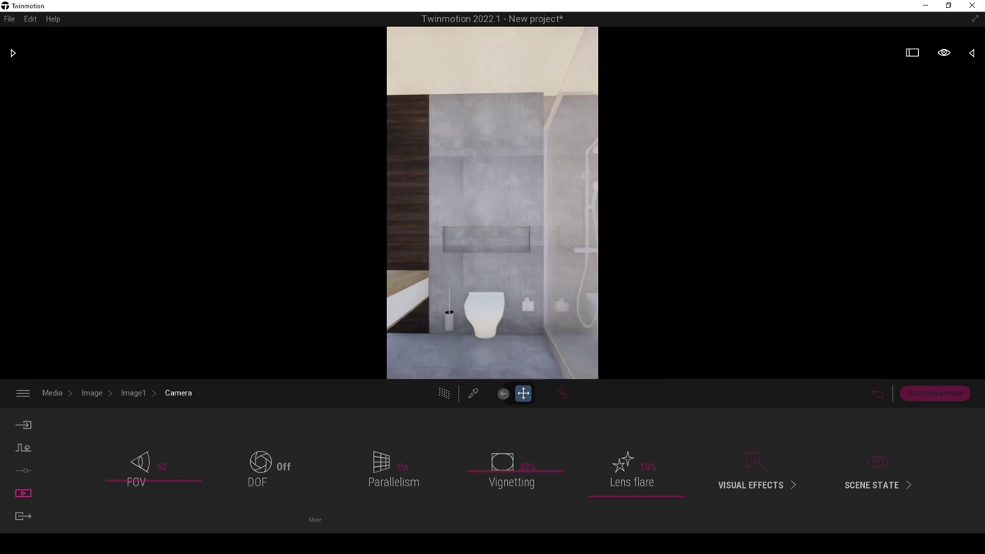
mouse_move(492, 223)
right_mouse_down()
mouse_move(501, 230)
mouse_move(459, 228)
mouse_move(477, 229)
right_mouse_up()
key("a")
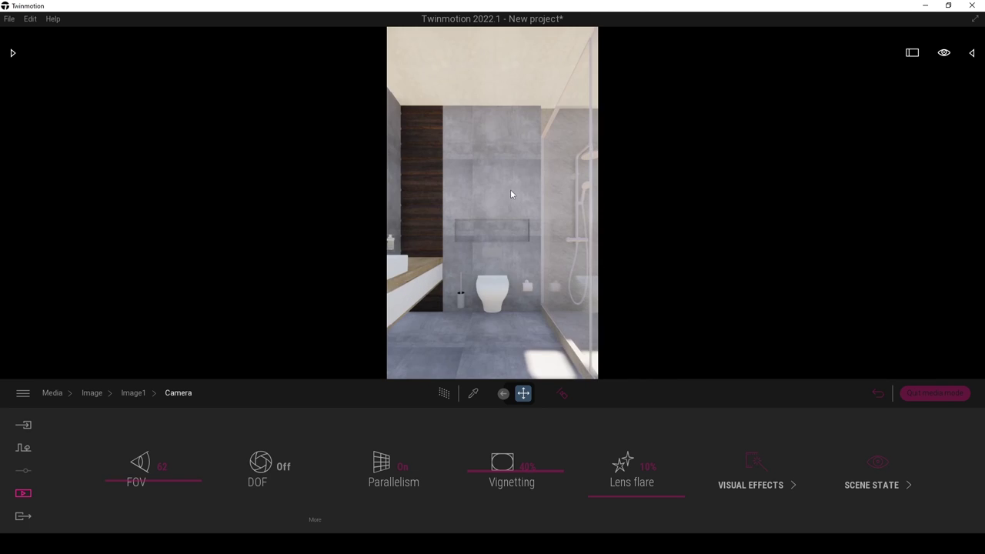
Compose an angled camera view of the corner with the mirror, washbasin, vanity, dark wood strip and toilet.
right_click_drag(549, 200, 404, 203)
key("s")
key("w")
key("s")
key("a")
key("w")
key("d")
right_click_drag(404, 204, 504, 197)
key("s")
key("s")
key("d")
key("s")
key("s")
key("w")
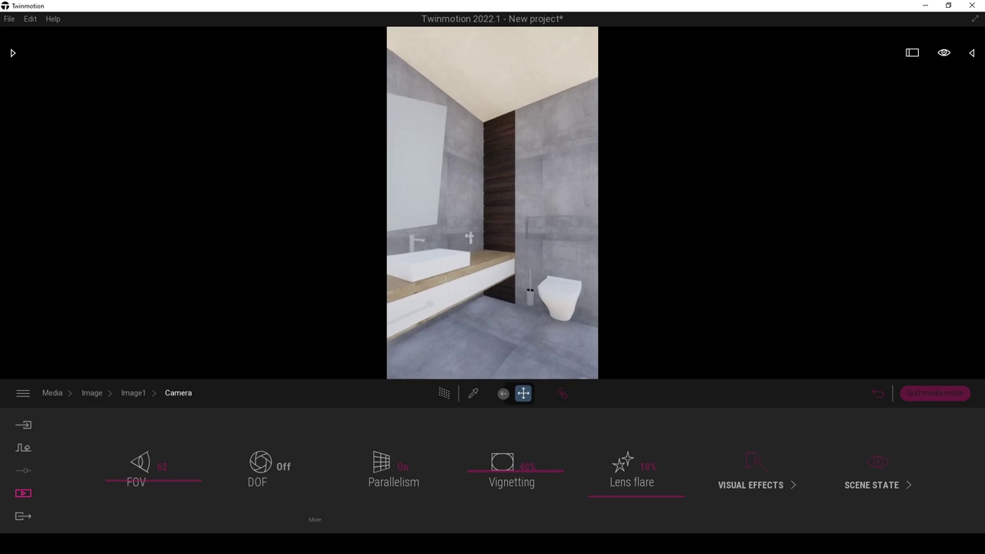
key("s")
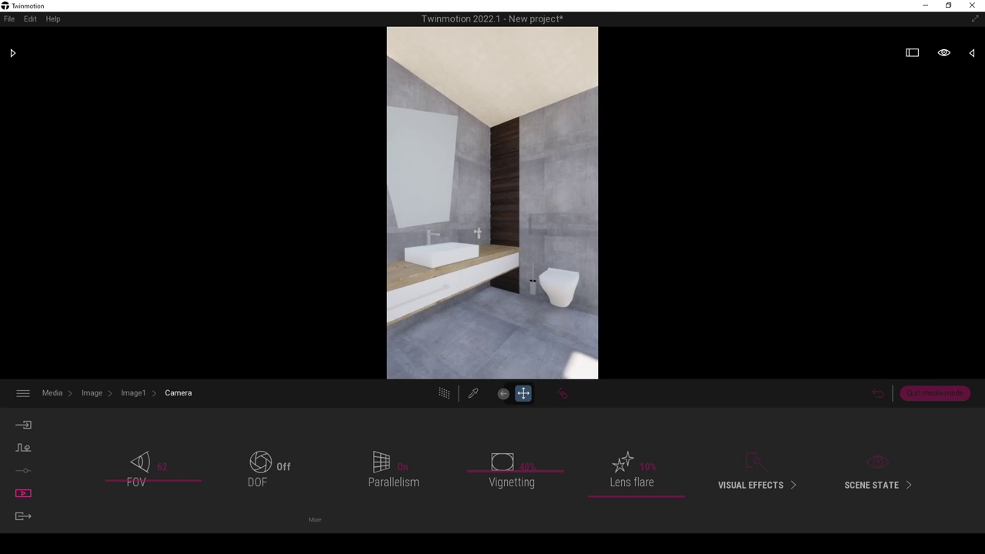
right_click_drag(504, 197, 499, 201)
key("s")
key("w")
key("s")
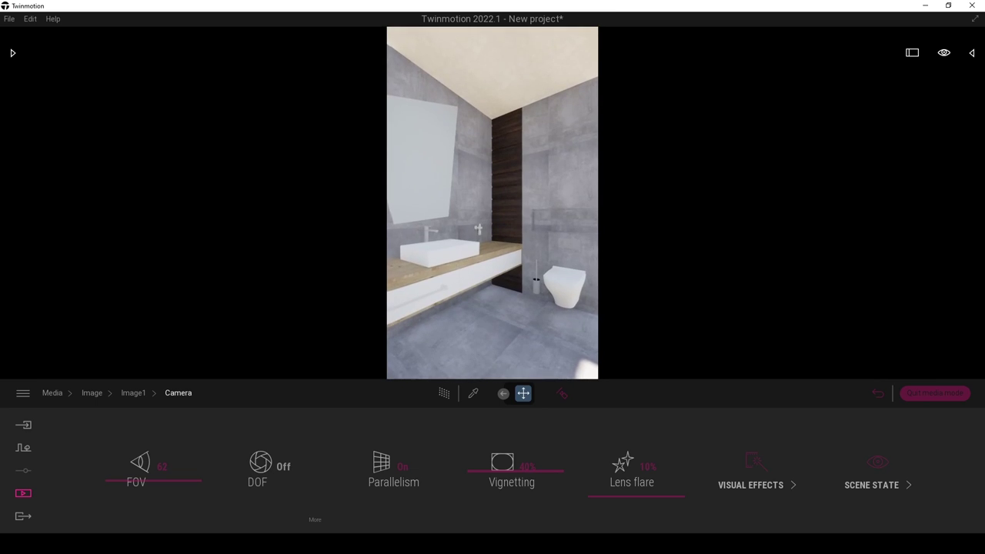
right_click_drag(548, 184, 549, 189)
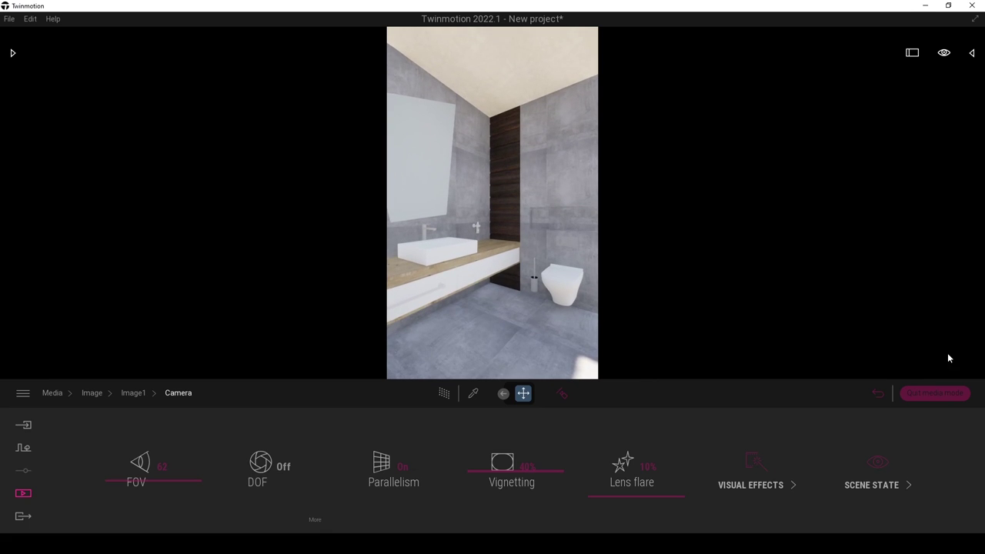
Set the width of Image1's custom output size to 2500.
left_click(100, 394)
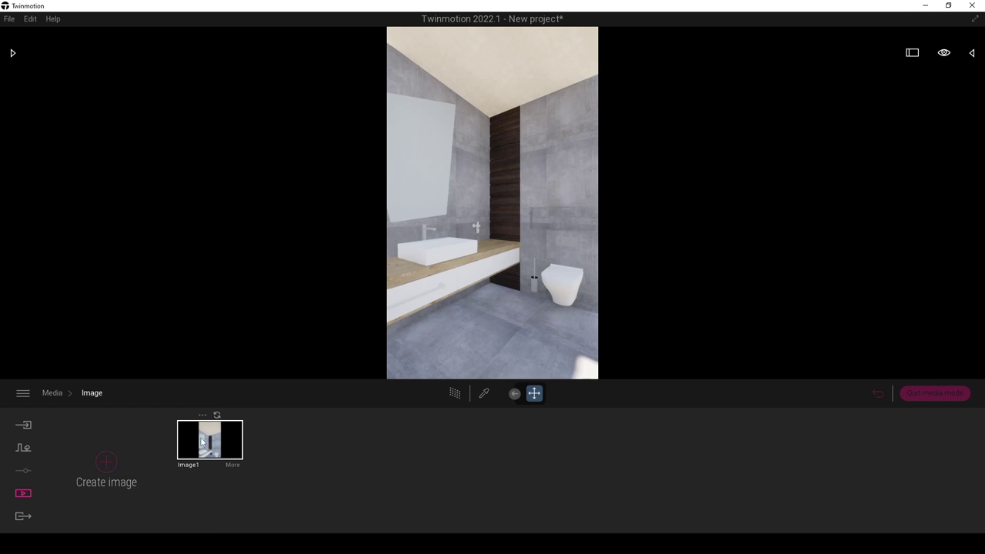
left_click(231, 466)
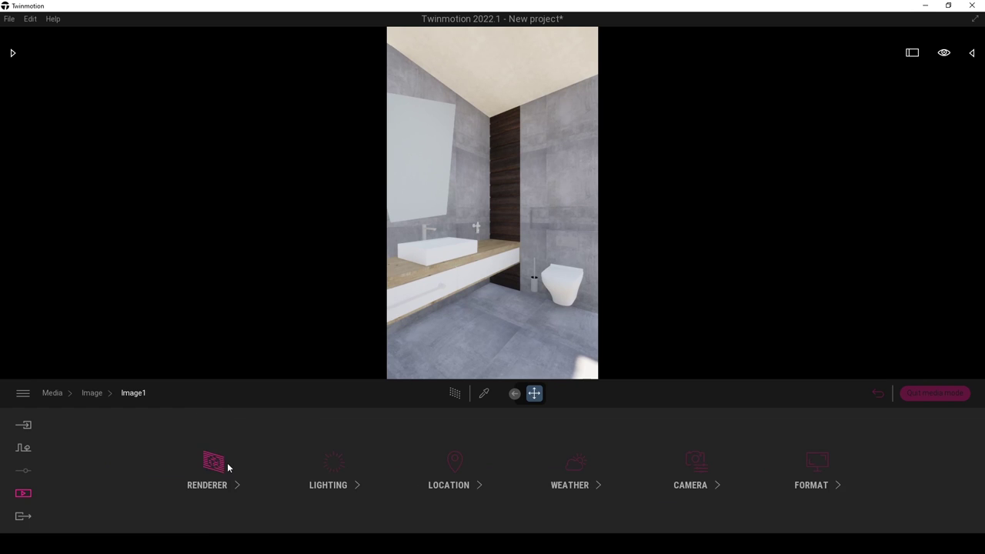
left_click(817, 462)
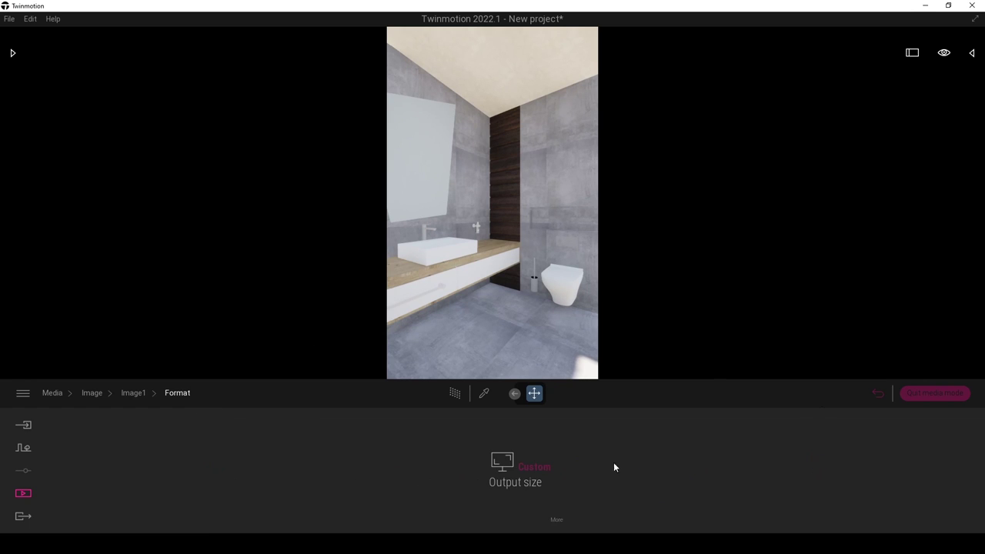
left_click(556, 518)
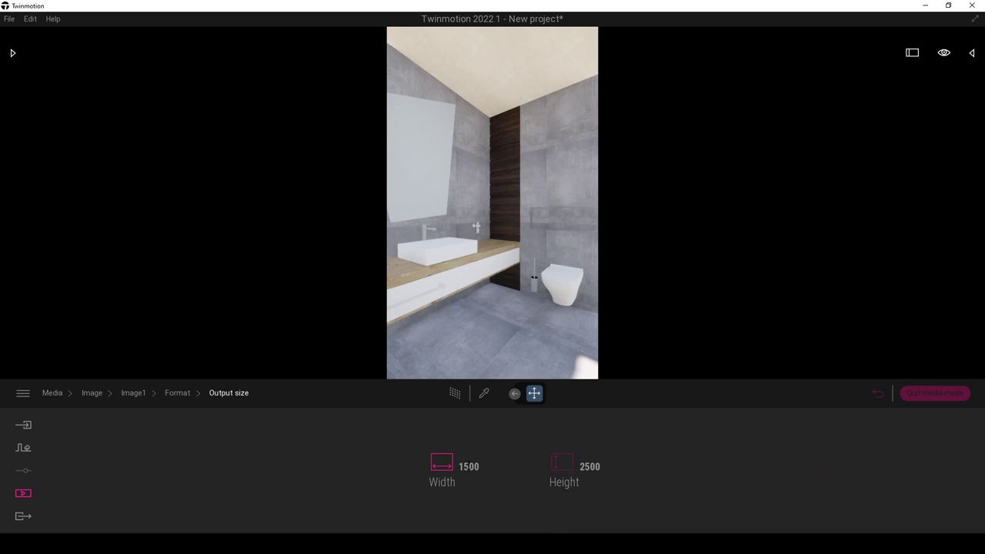
left_click(456, 465)
type("2000")
key("Return")
right_click_drag(615, 299, 590, 278)
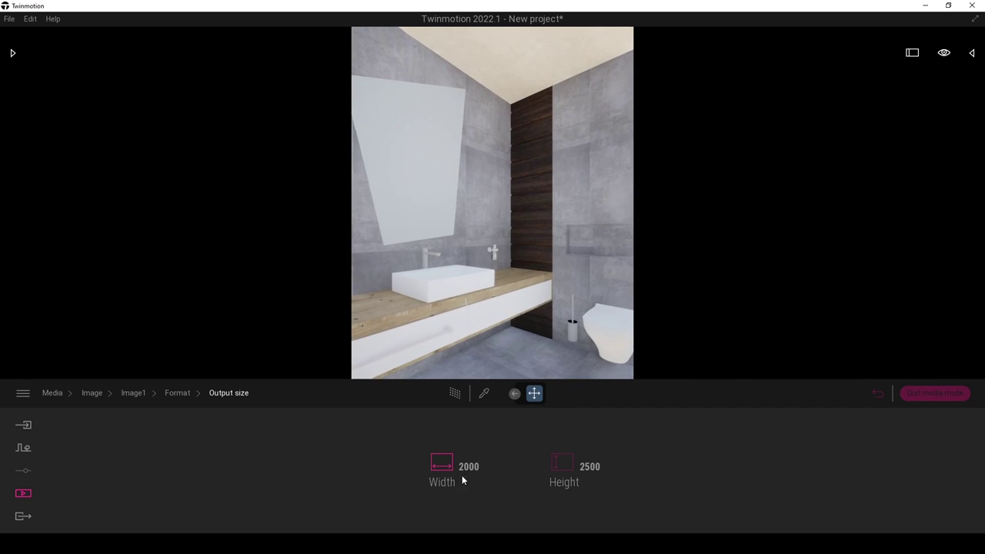
key("Return")
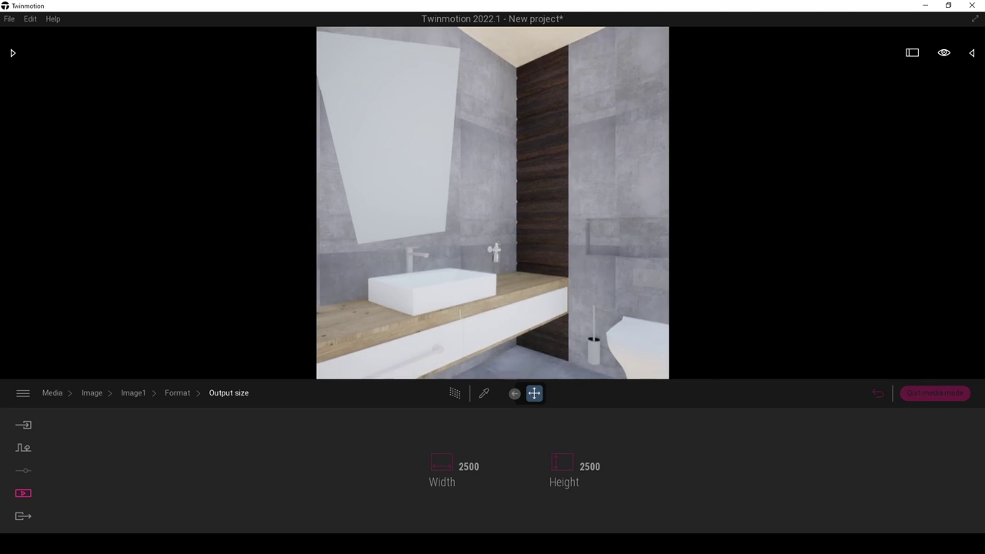
Turn Image1's view slightly toward the toilet and set the camera FOV to 76.
mouse_move(546, 209)
right_mouse_down()
mouse_move(526, 205)
mouse_move(541, 206)
mouse_move(533, 213)
right_mouse_up()
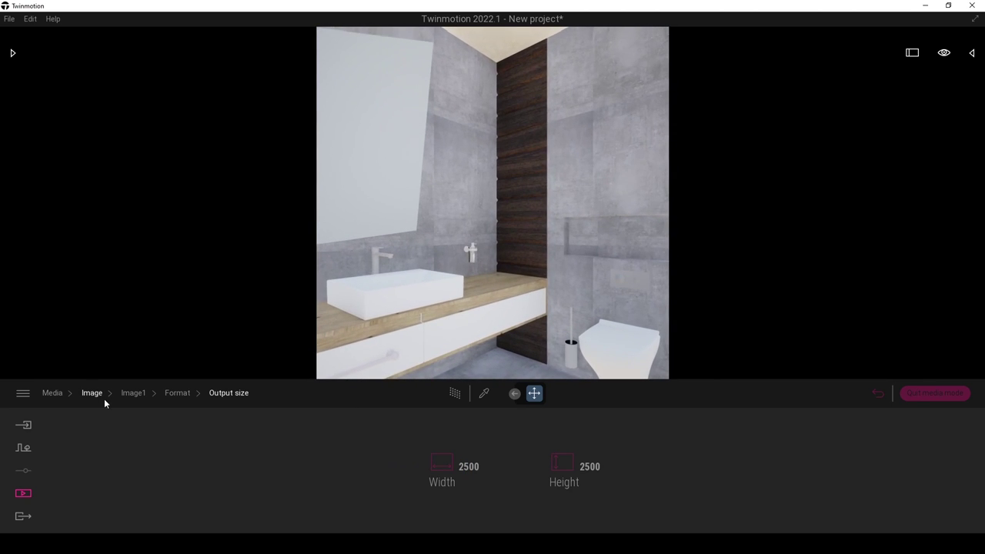
left_click(131, 394)
left_click(711, 491)
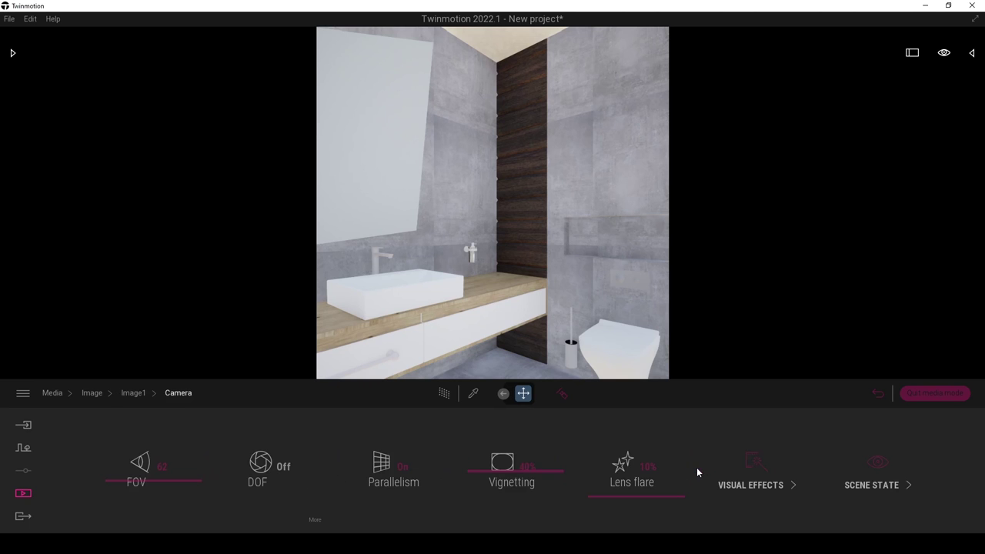
left_click_drag(125, 482, 301, 480)
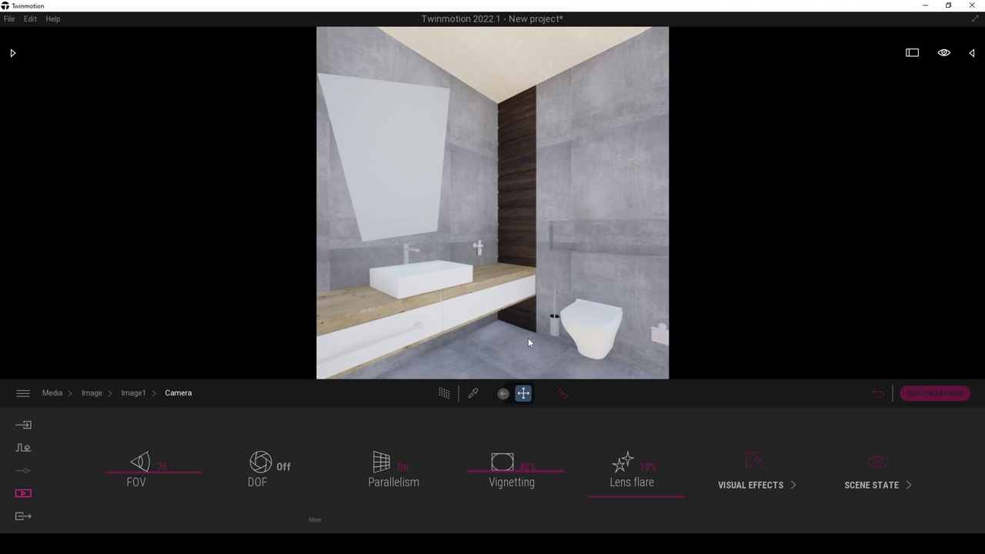
Set Image1's time of day to 21:27 in its location settings and turn the view toward the shower and windows.
left_click(92, 394)
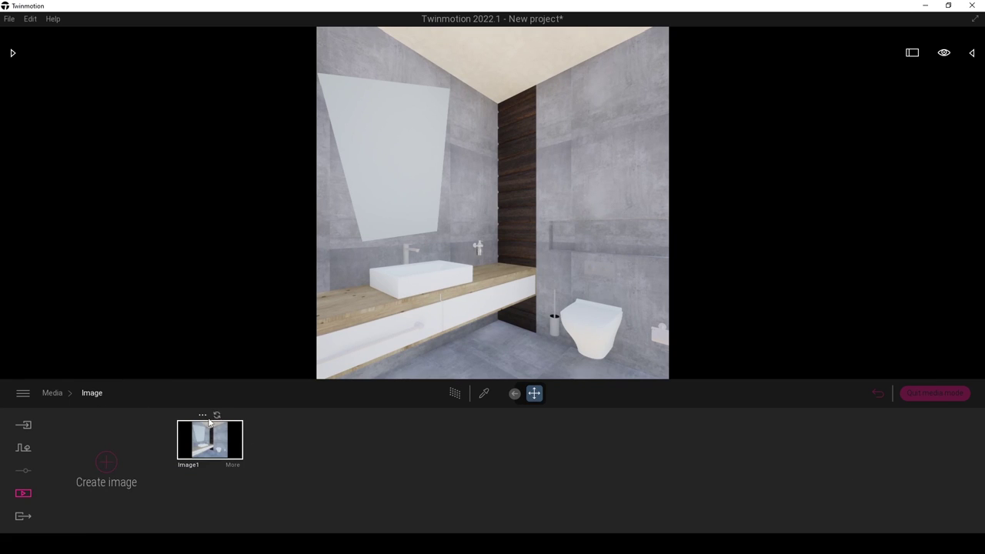
left_click(232, 464)
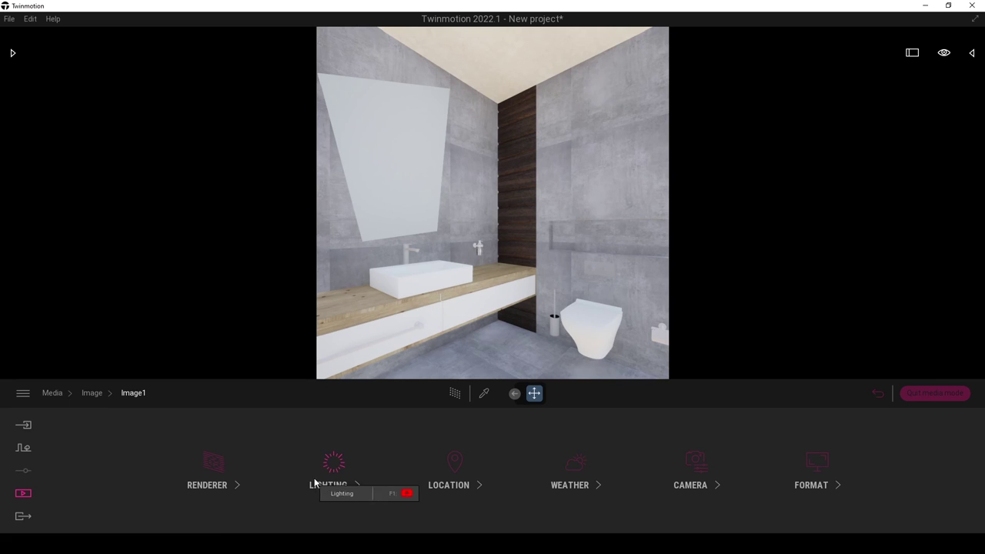
left_click(455, 462)
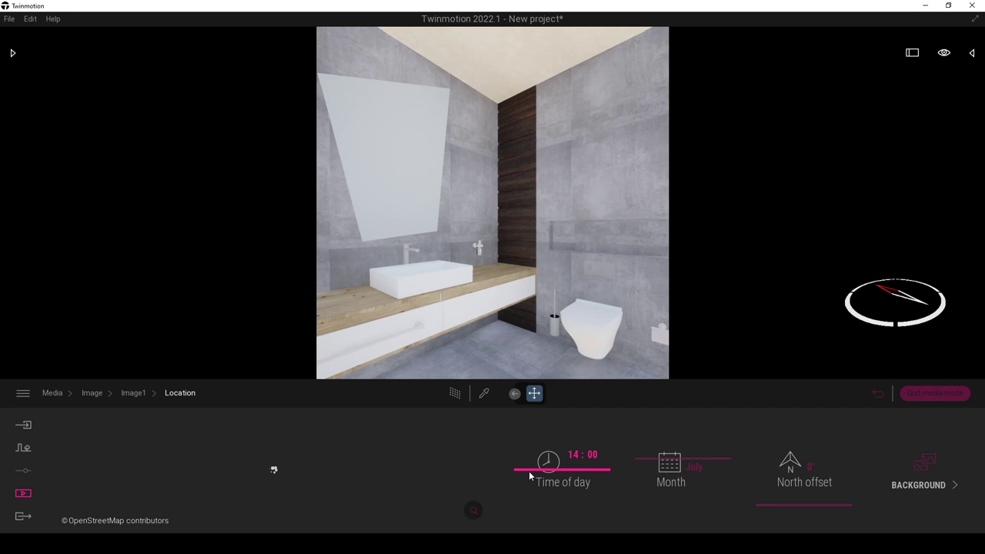
left_click_drag(529, 468, 536, 498)
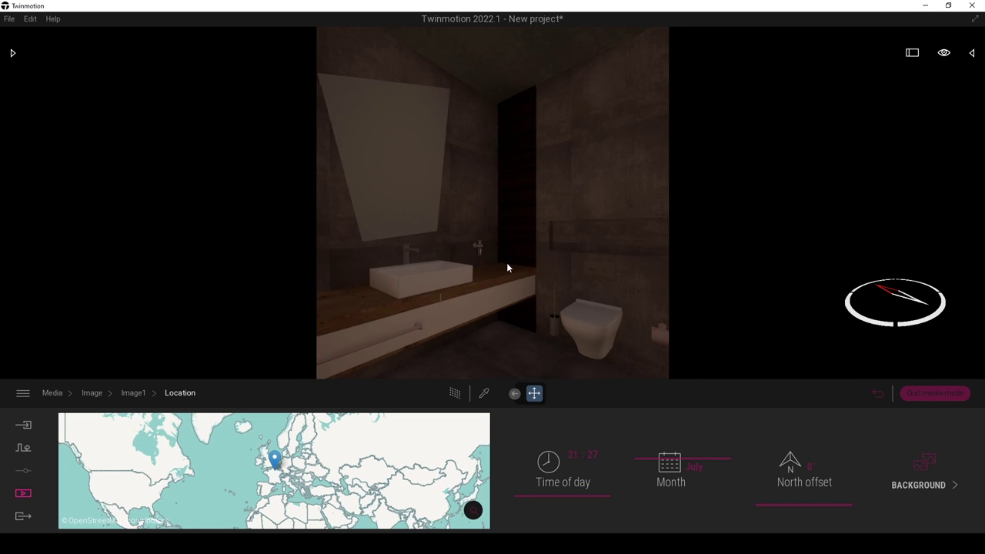
left_click(508, 267)
right_click_drag(628, 247, 779, 248)
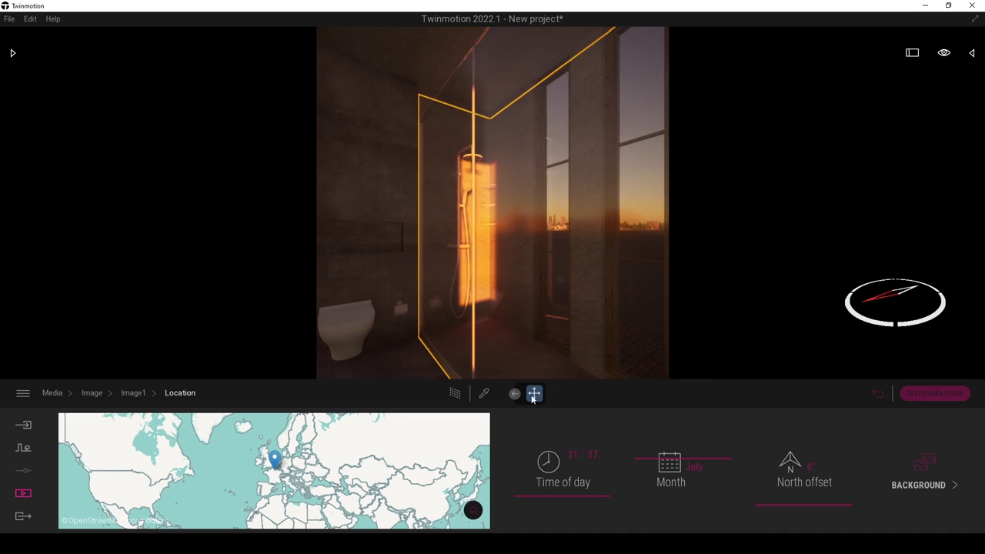
Try a time of day of 22:45, move the view to the toilet wall, and set the time to 21:10.
left_click_drag(535, 495, 534, 501)
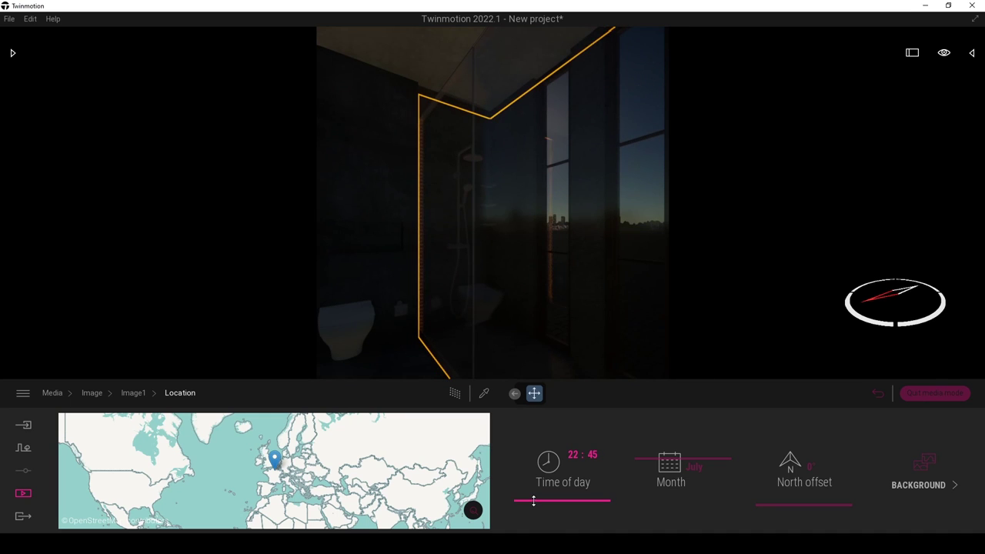
right_click_drag(556, 235, 493, 235)
key("w")
key("d")
key("s")
left_click_drag(519, 241, 567, 240)
key("w")
right_click_drag(460, 245, 443, 251)
left_click_drag(557, 503, 552, 497)
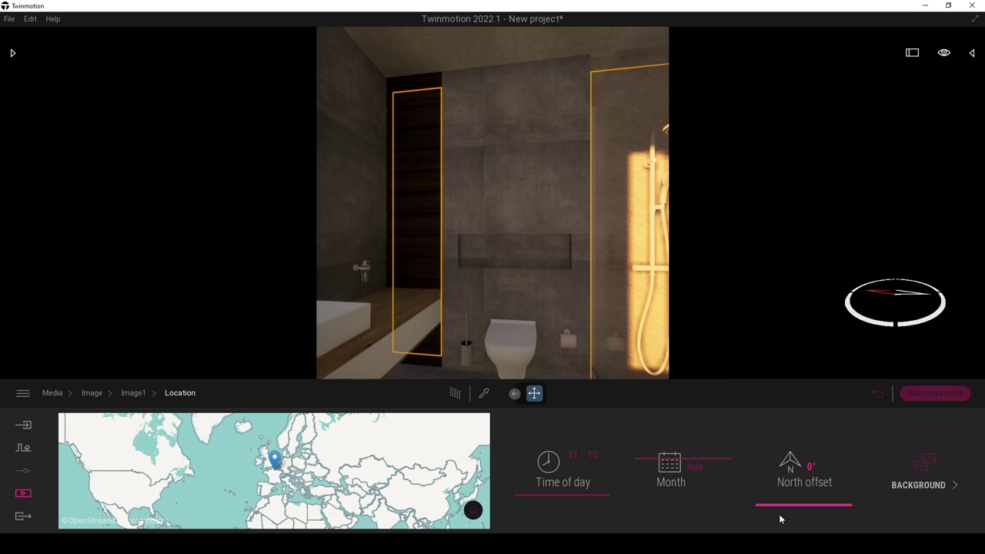
Set the north offset to 57° and frame the toilet wall frontally between the vanity and the shower glass.
left_click_drag(781, 505, 777, 494)
mouse_move(600, 293)
right_mouse_down()
mouse_move(732, 294)
mouse_move(585, 296)
mouse_move(601, 287)
right_mouse_up()
key("s")
key("w")
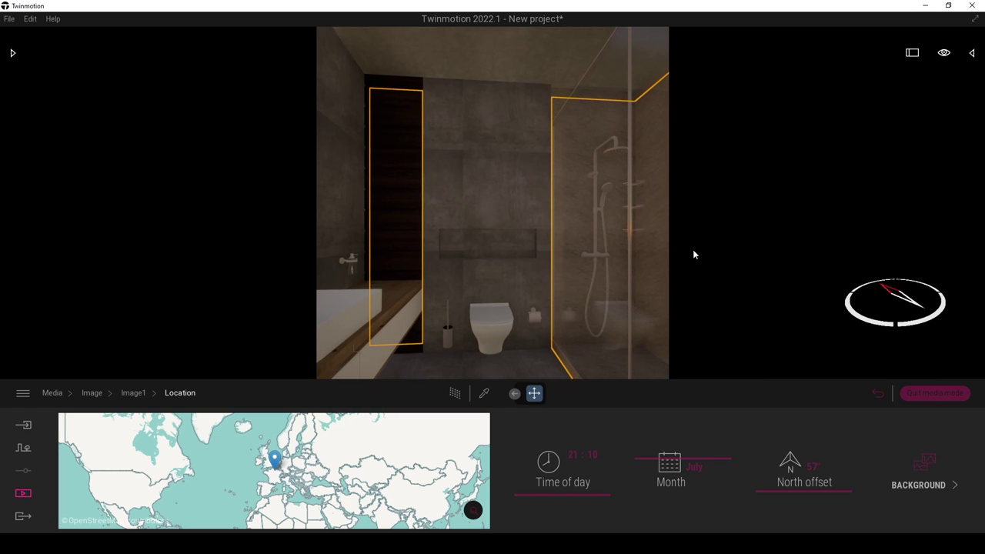
right_click_drag(545, 258, 575, 251)
key("s")
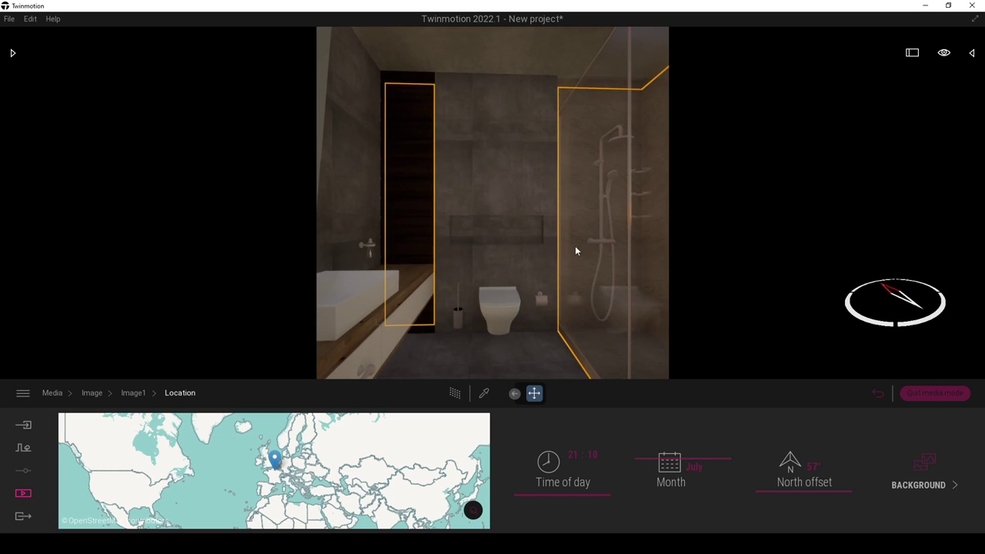
Place an Area light from the Lights library on the outside wall, above the two tall windows.
left_click(12, 52)
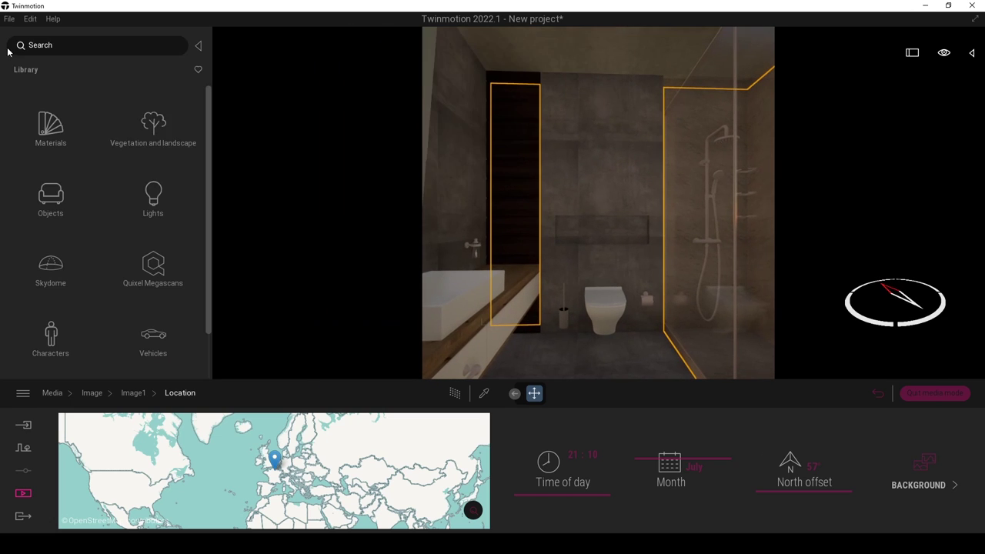
left_click(162, 198)
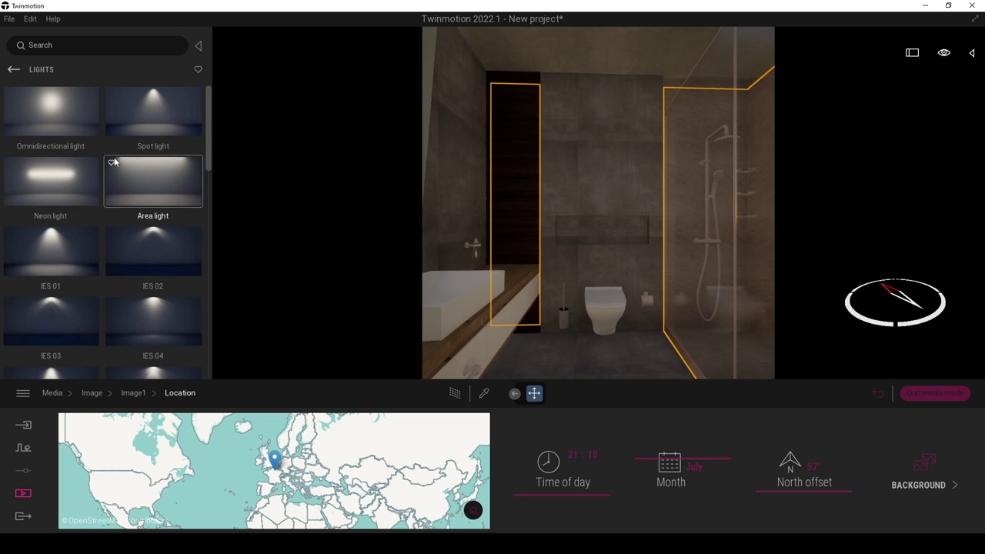
left_click_drag(208, 138, 203, 244)
scroll(198, 300, "down", 3)
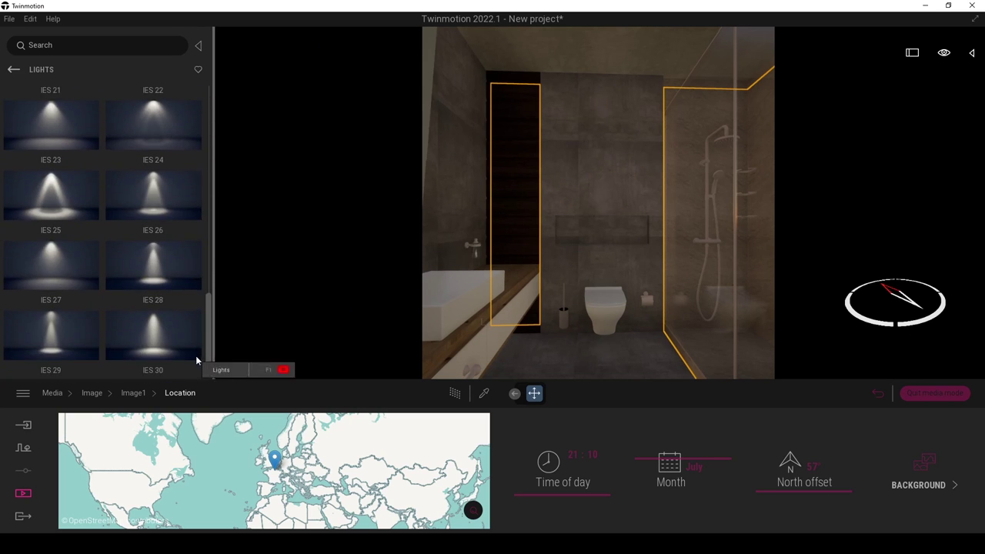
scroll(194, 269, "up", 8)
scroll(194, 146, "up", 3)
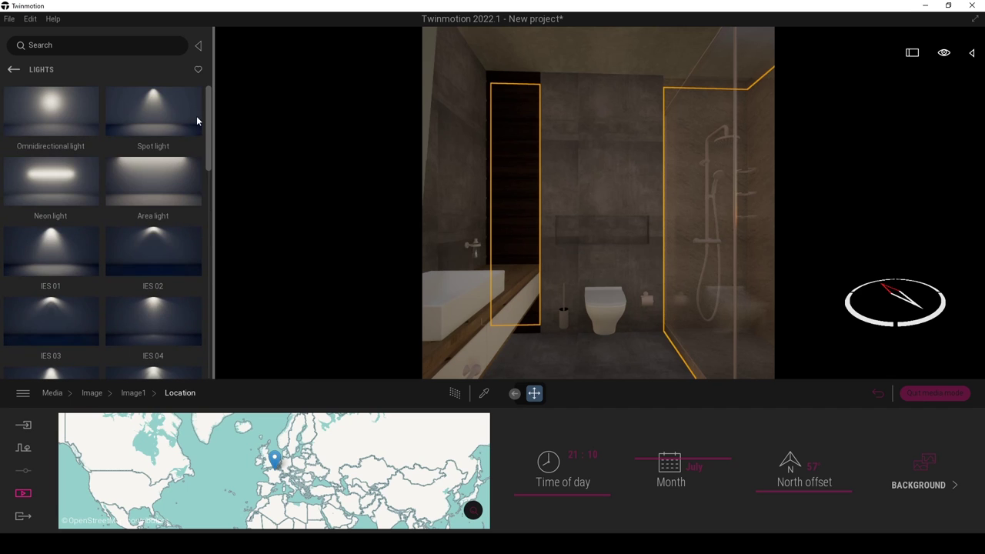
left_click(147, 177)
middle_click_drag(576, 227, 576, 229, "shift")
key("s")
left_click(562, 65)
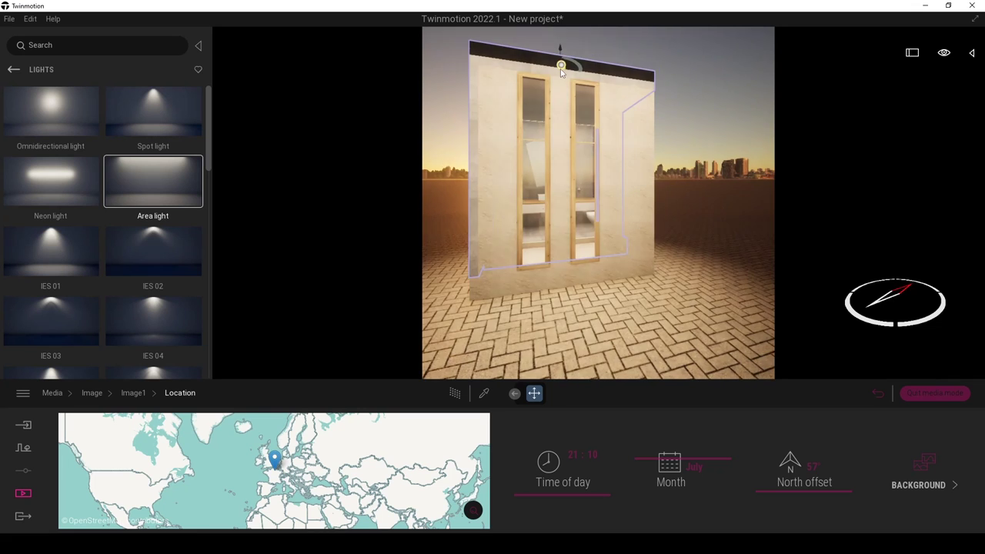
left_click_drag(537, 131, 619, 116)
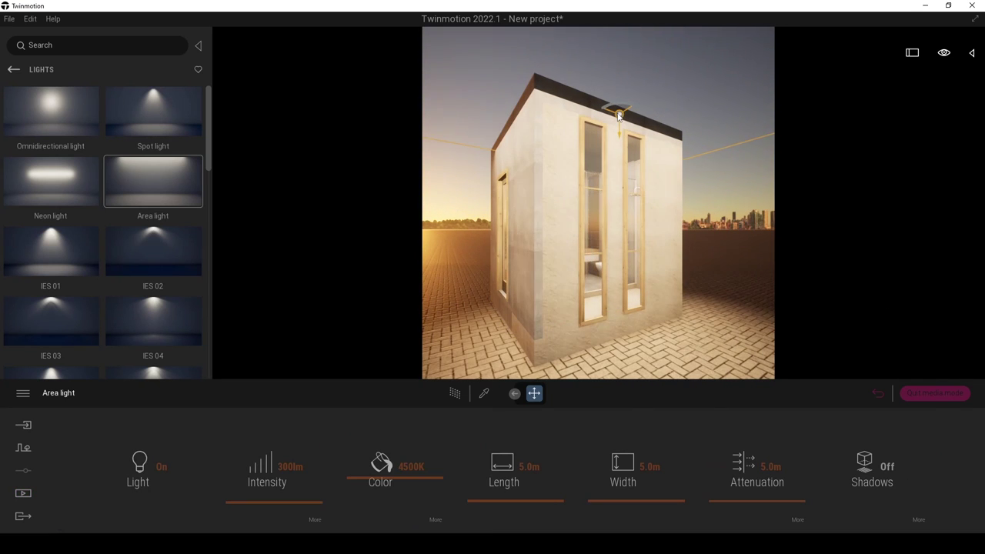
Rotate the area light from facing downward to an upright position outside the window wall.
right_click_drag(588, 151, 509, 308)
key("w")
key("s")
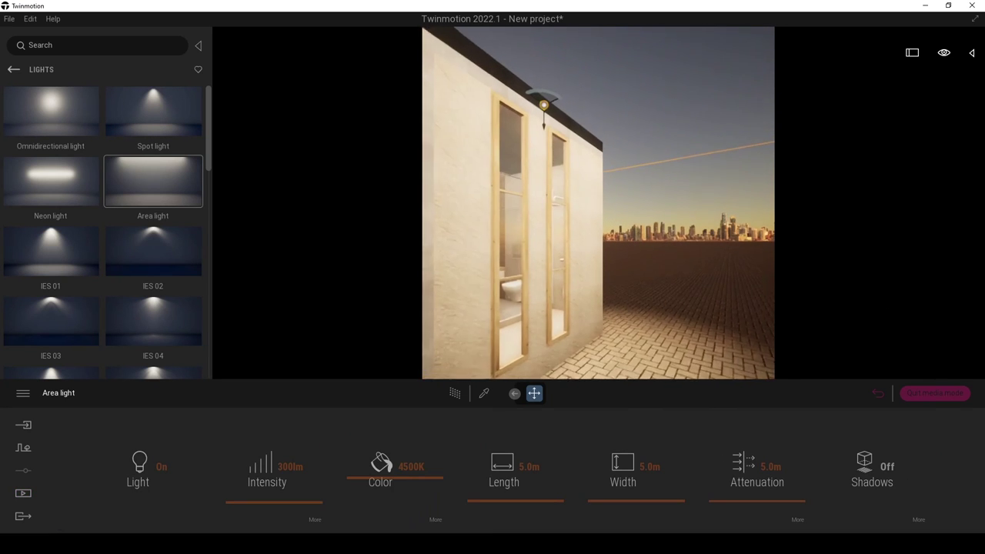
key("w")
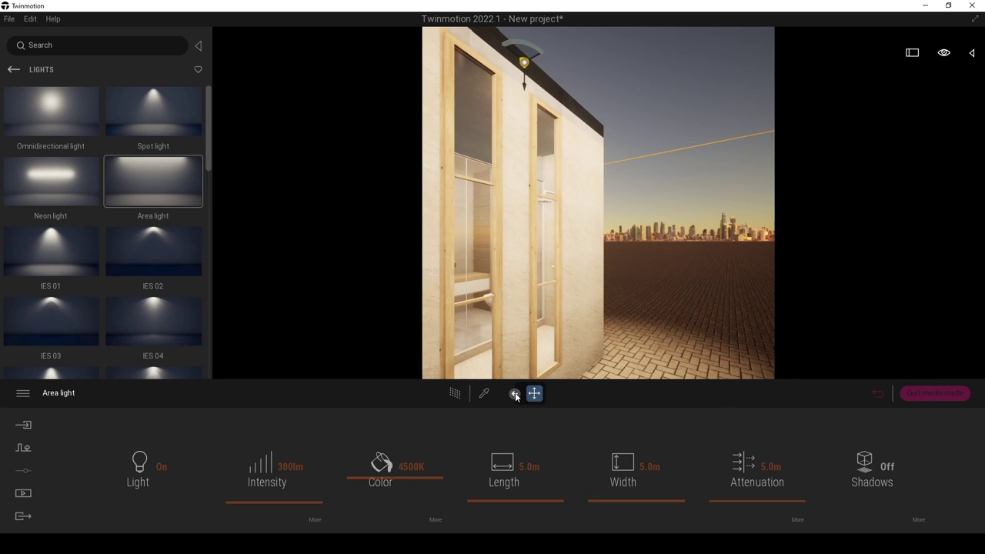
left_click(516, 395)
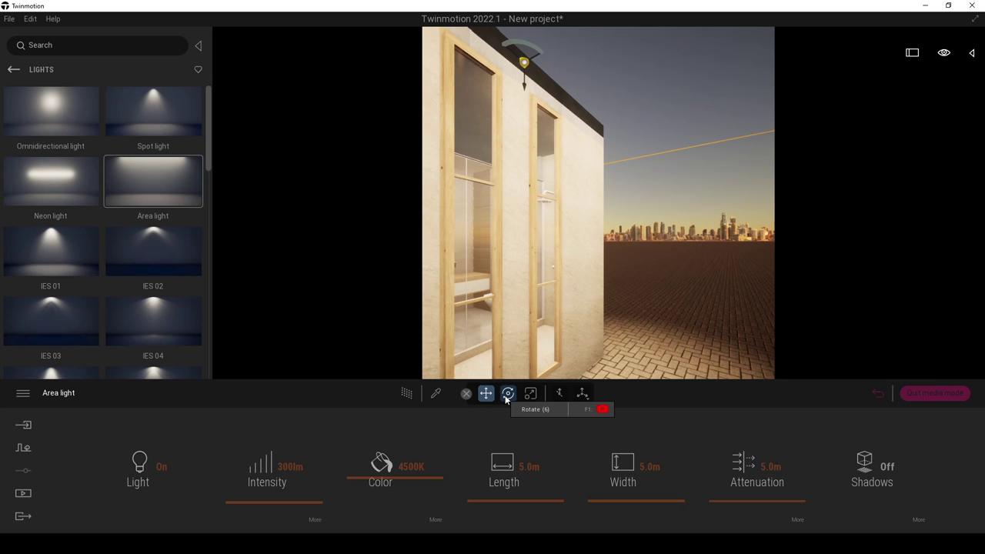
left_click(507, 396)
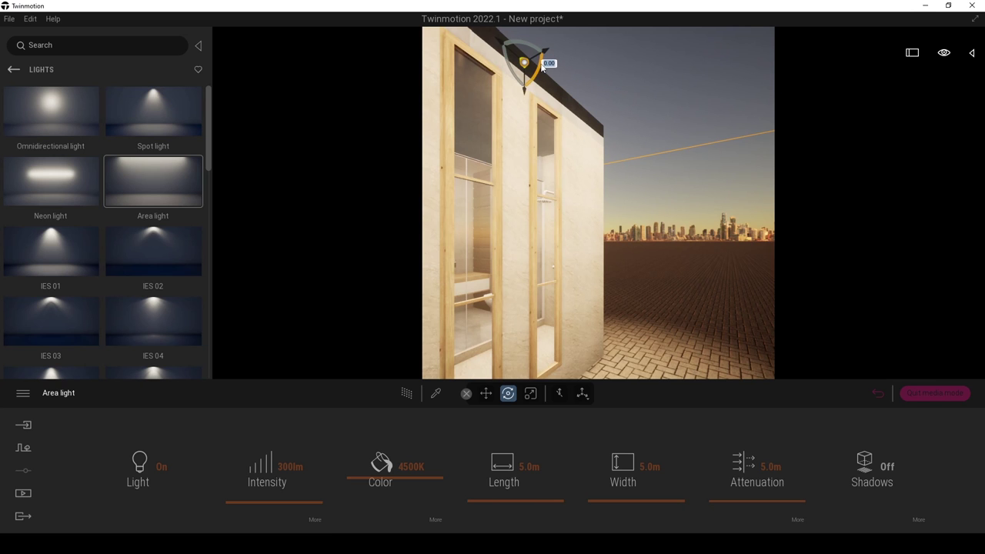
left_click_drag(543, 66, 541, 68)
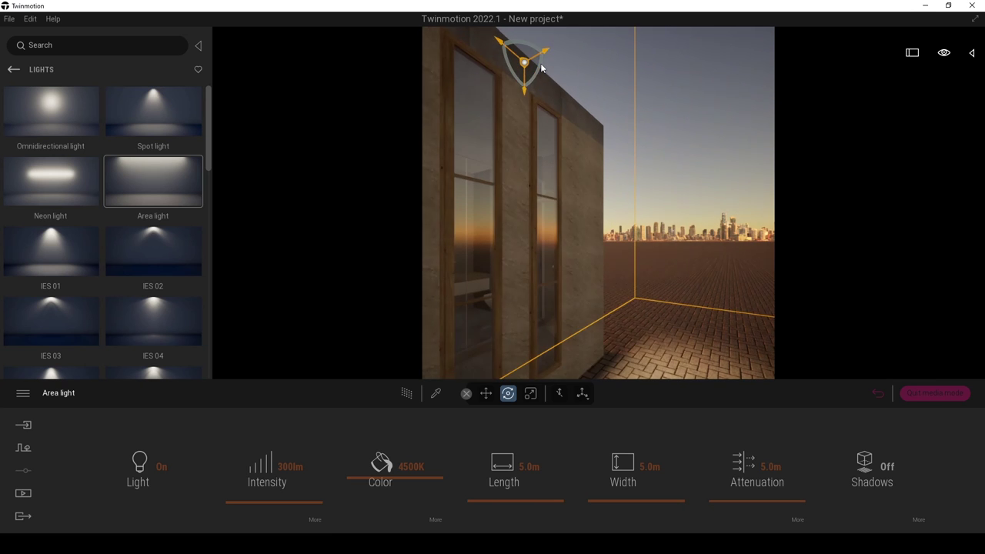
Rotate the upright area light further so it shines through the windows, and bring the view into the bathroom.
key("s")
right_click_drag(555, 93, 561, 104)
key("w")
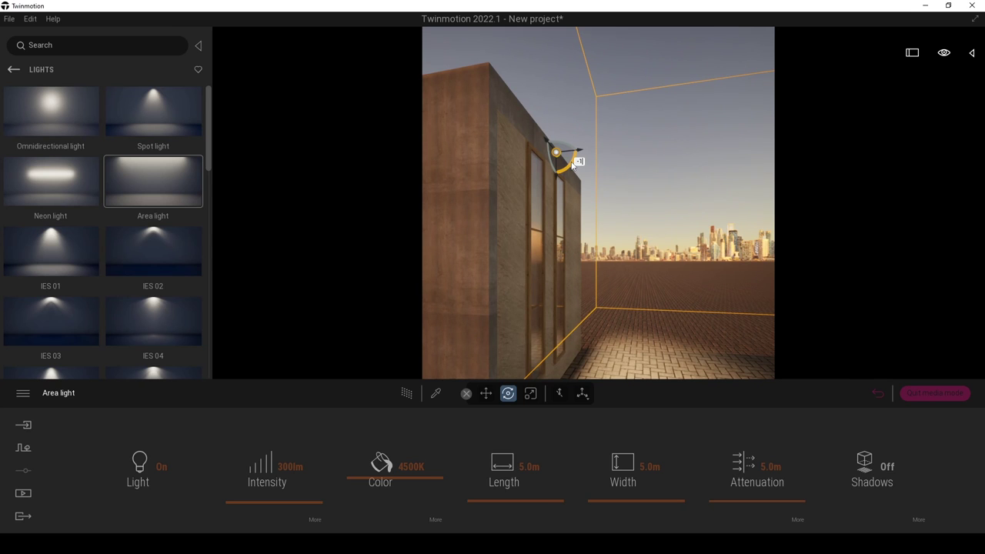
left_click_drag(572, 163, 559, 235)
key("f")
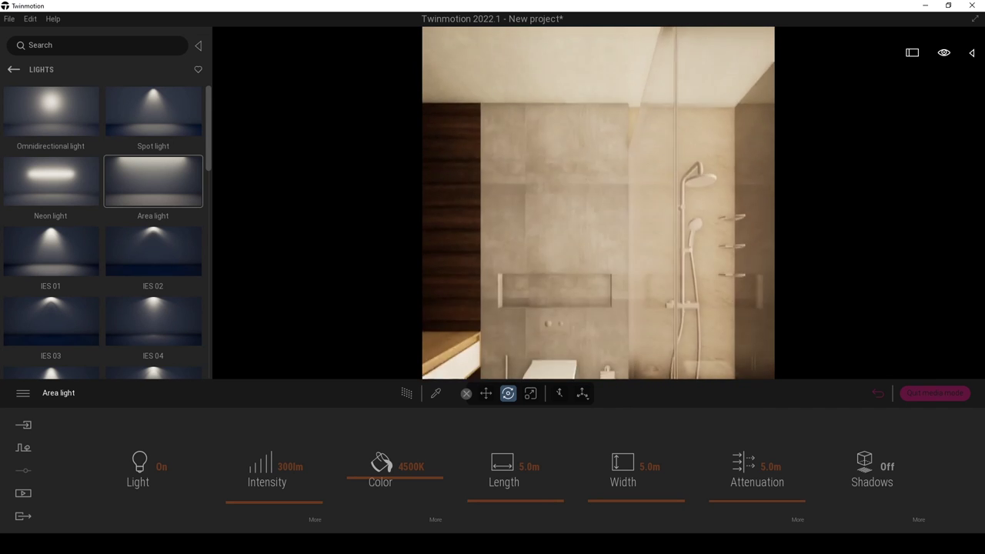
Turn on the area light's shadows and set intensity to 7509 lm, color to 11582K and attenuation to 7.4 m.
left_click(886, 467)
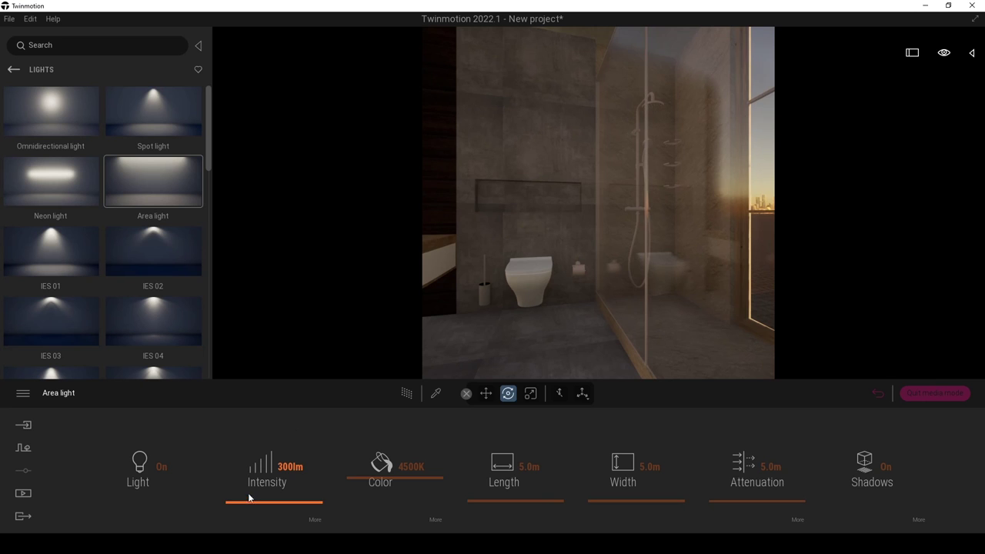
left_click_drag(249, 499, 203, 422)
mouse_move(380, 462)
left_mouse_down()
mouse_move(377, 495)
mouse_move(403, 398)
mouse_move(380, 464)
left_mouse_up()
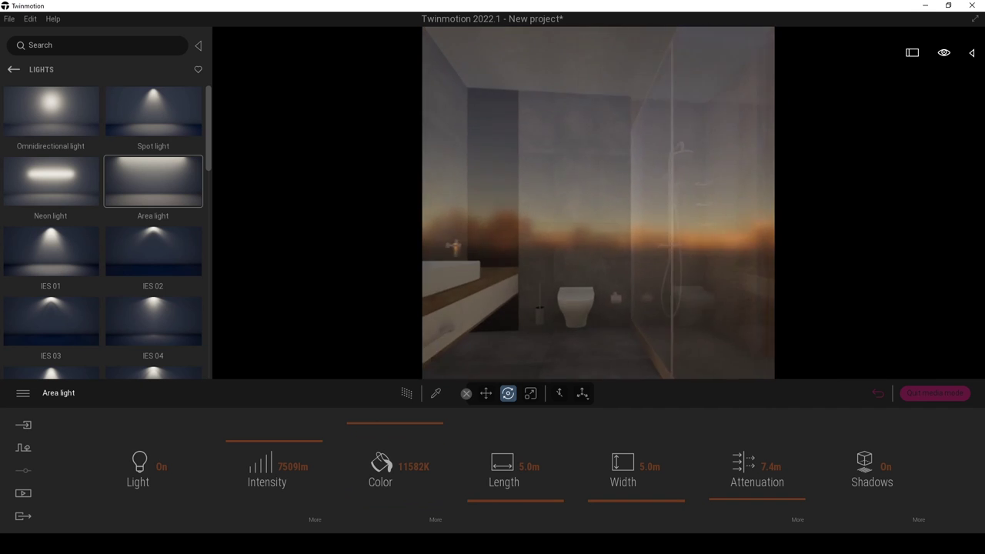
Frame the toilet, shower and window edge, and turn on the PathTracer for this view.
mouse_move(563, 287)
right_mouse_down()
mouse_move(566, 331)
mouse_move(555, 289)
mouse_move(563, 287)
right_mouse_up()
right_click_drag(473, 258, 462, 264)
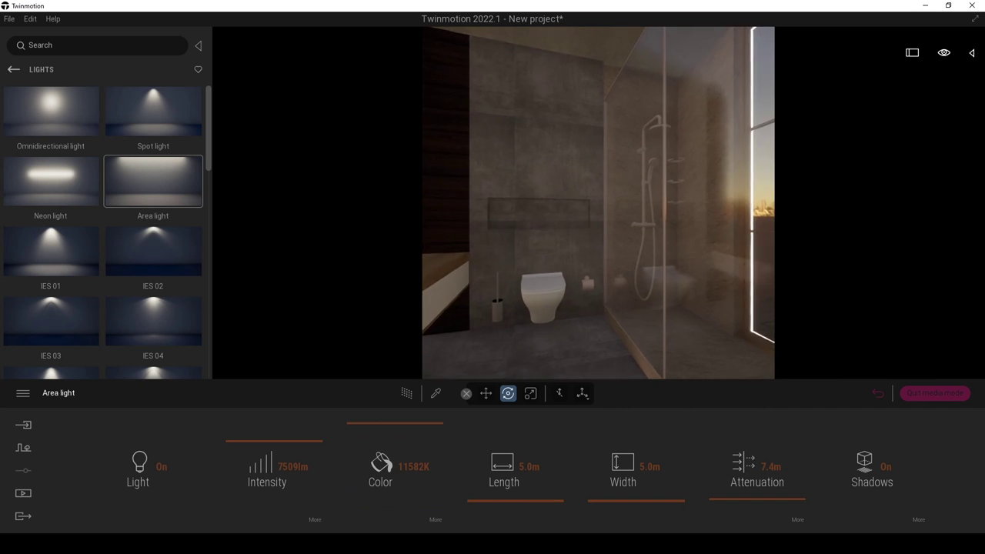
left_click(407, 393)
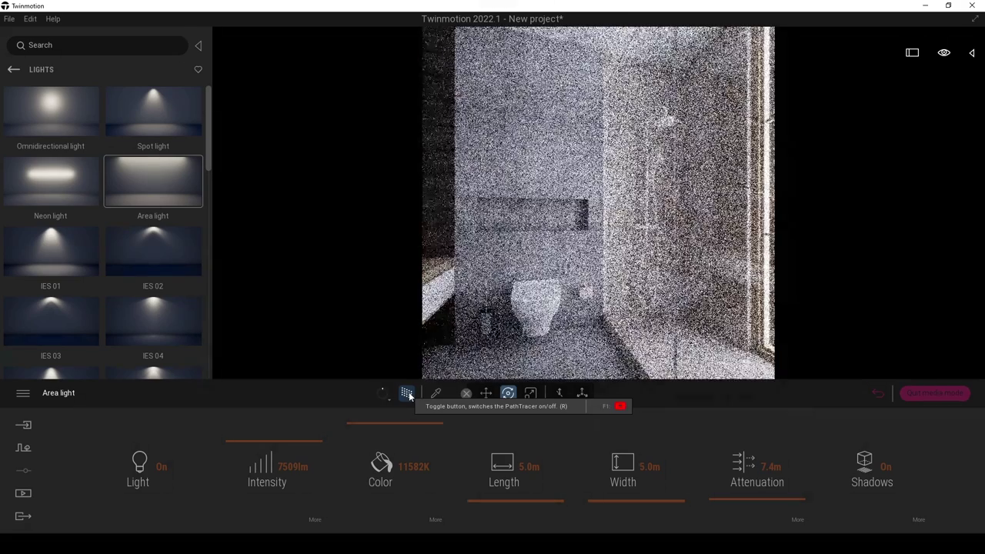
Set the PathTracer quality to Low and frame the vanity, toilet and shower together in the view.
left_click(387, 398)
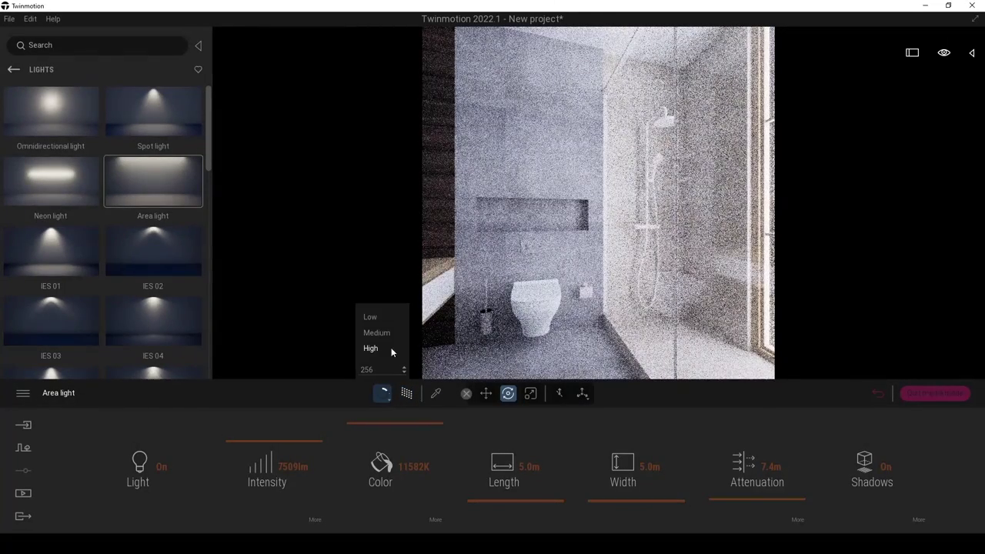
left_click(370, 319)
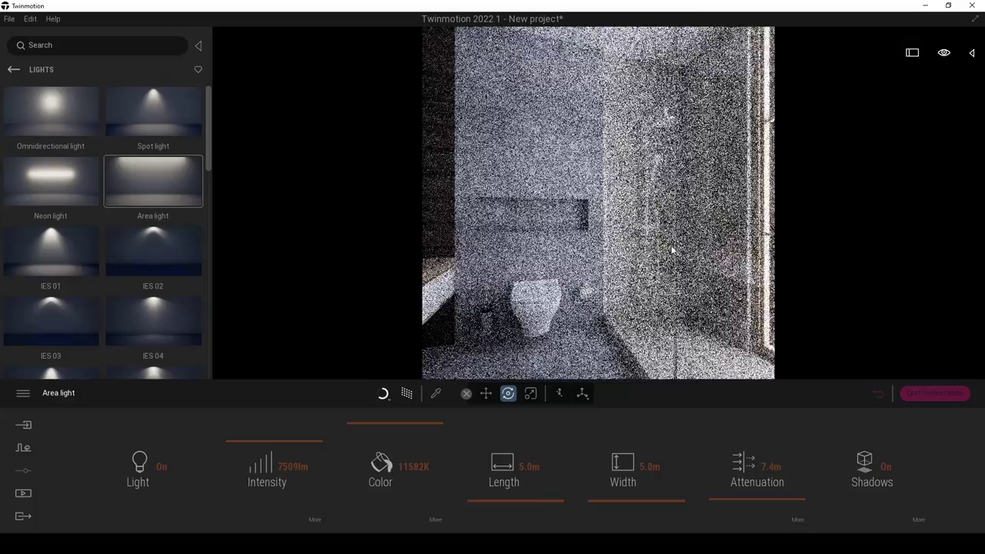
left_click_drag(736, 252, 654, 255)
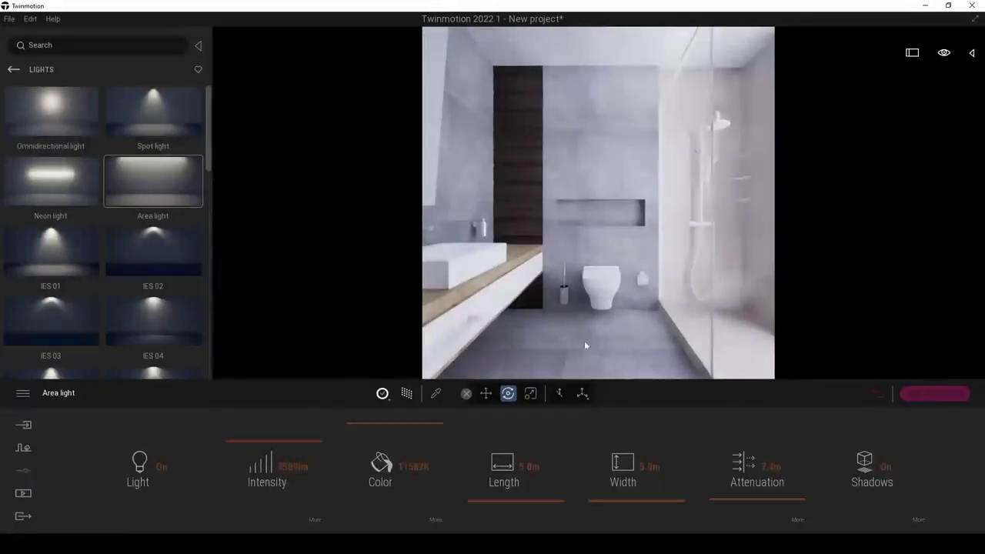
Set the area light's intensity to 200 lm and its color temperature to 12000K.
left_click_drag(237, 444, 242, 505)
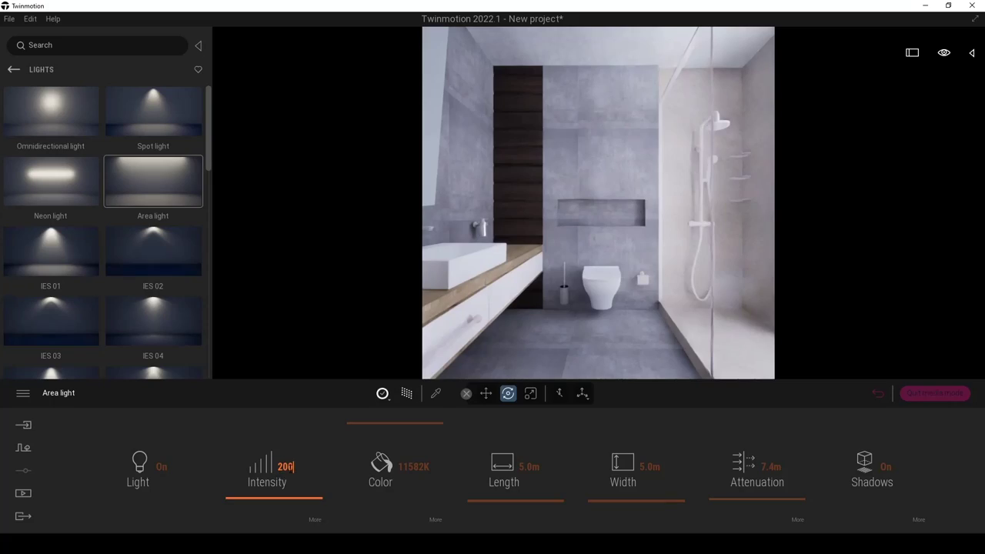
key("Return")
left_click_drag(393, 420, 382, 387)
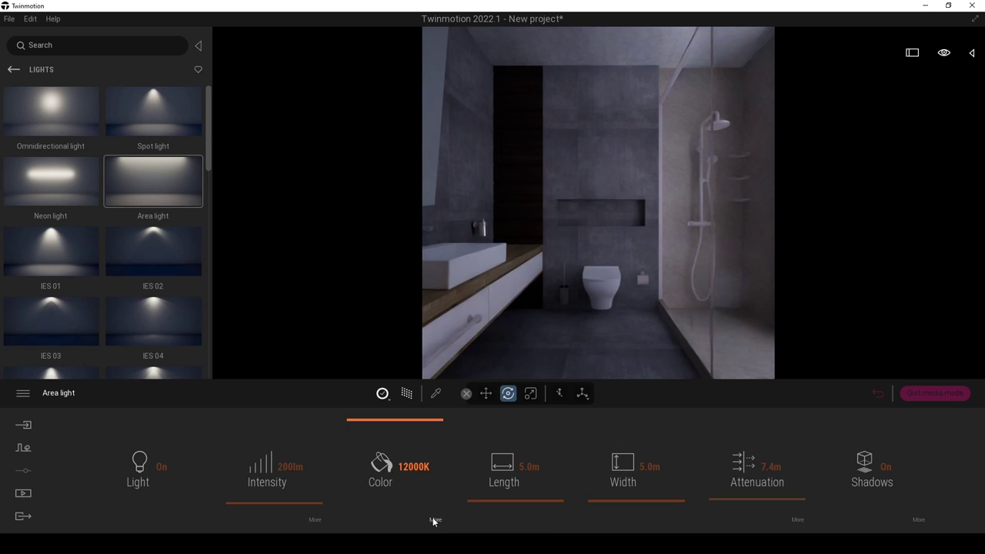
Tint the area light pale blue with the color D8EDFF, keeping the color picker clear of the render view.
left_click(433, 520)
left_click(497, 466)
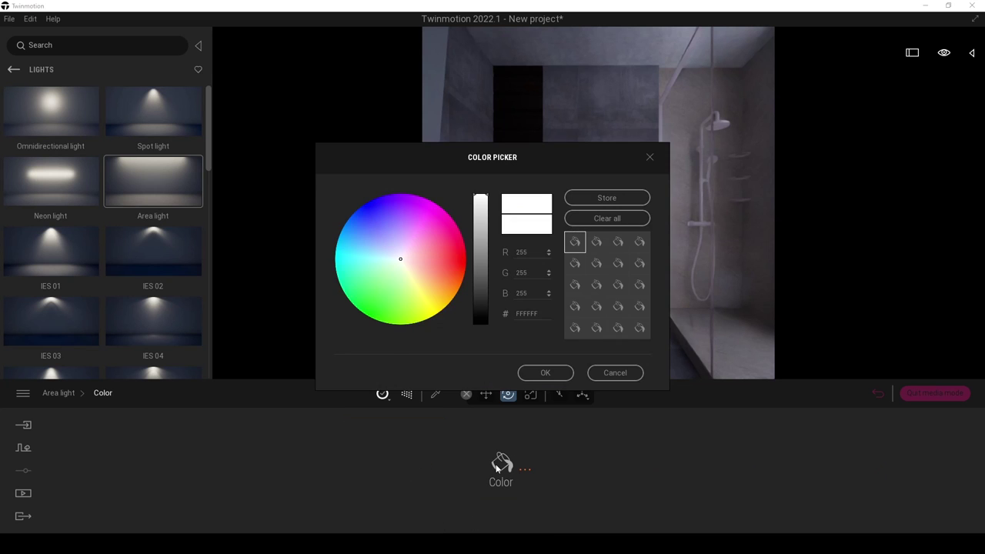
left_click_drag(505, 171, 260, 280)
left_click_drag(154, 371, 139, 365)
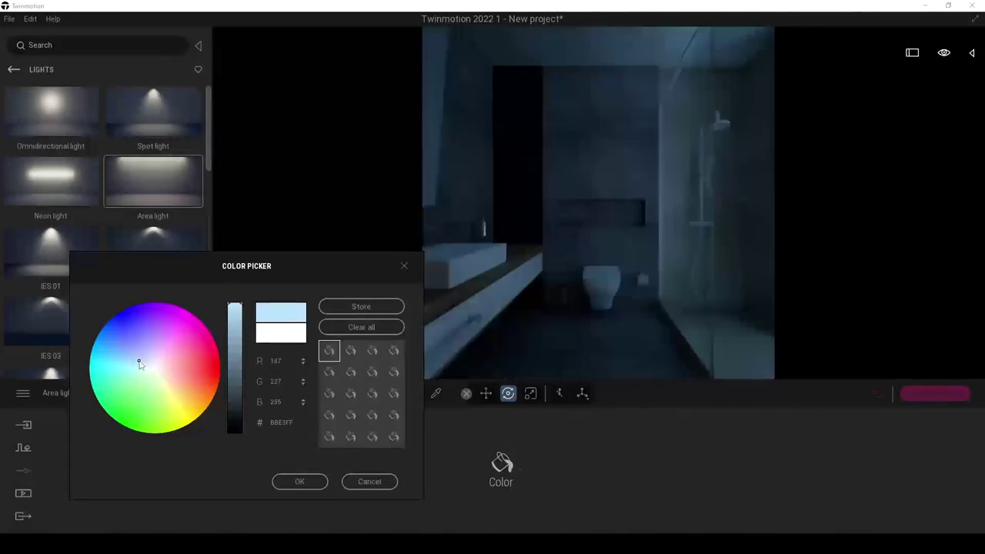
left_click_drag(139, 364, 143, 364)
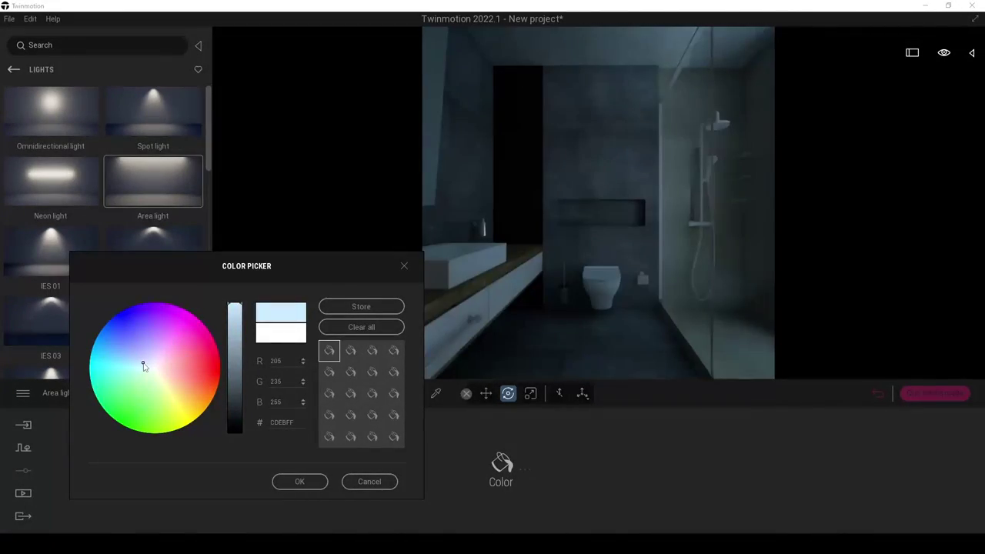
left_click_drag(144, 365, 141, 360)
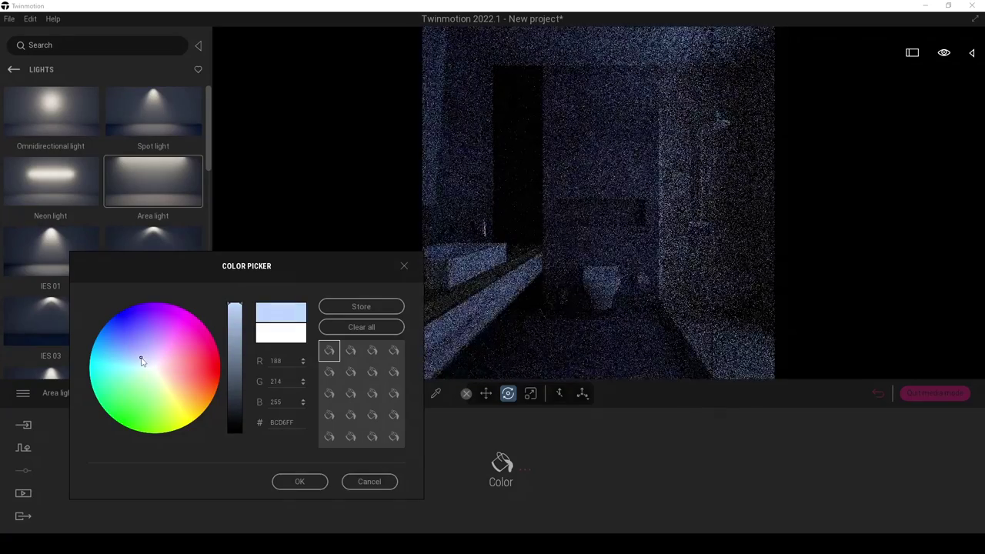
left_click_drag(140, 361, 146, 366)
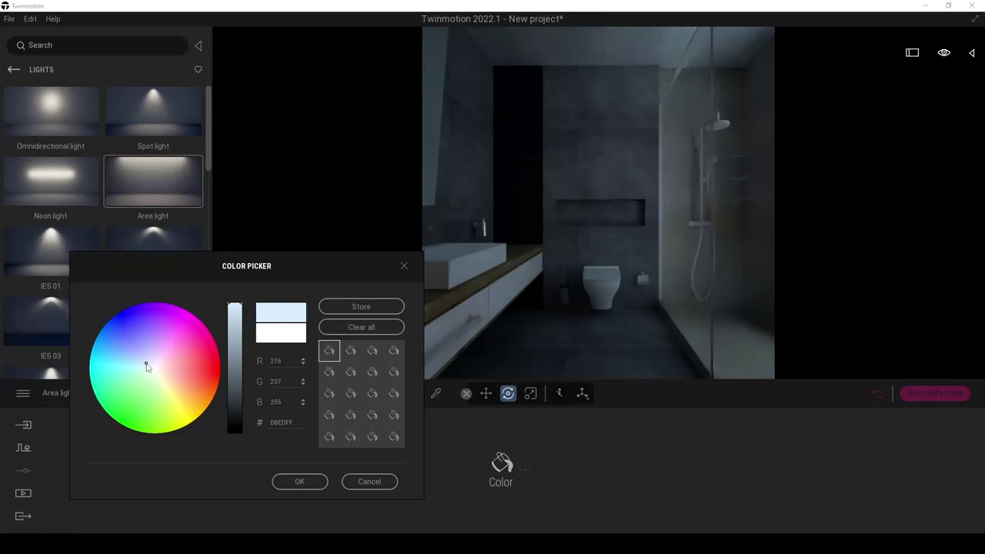
left_click(276, 482)
Raise the area light's intensity to 400 lm.
left_click(71, 393)
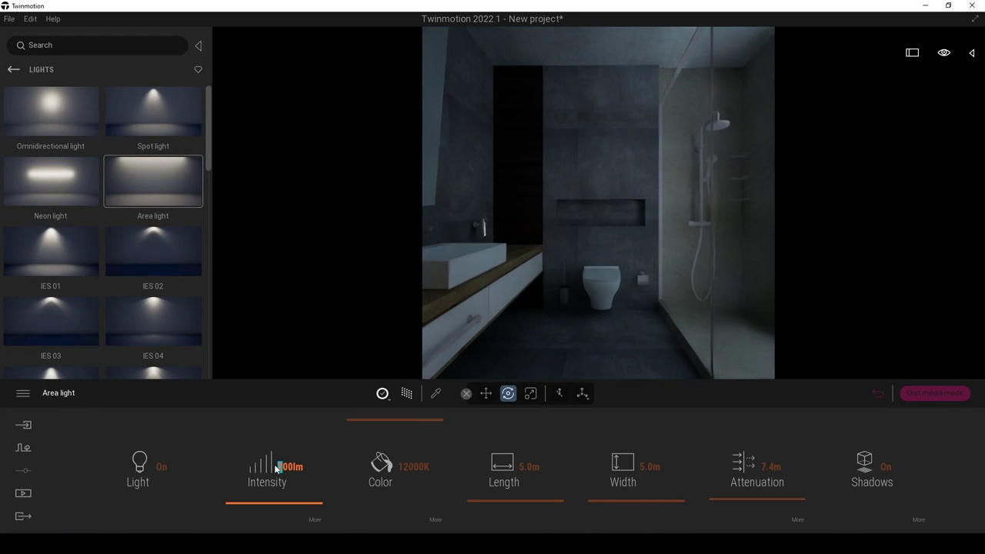
type("4")
key("Return")
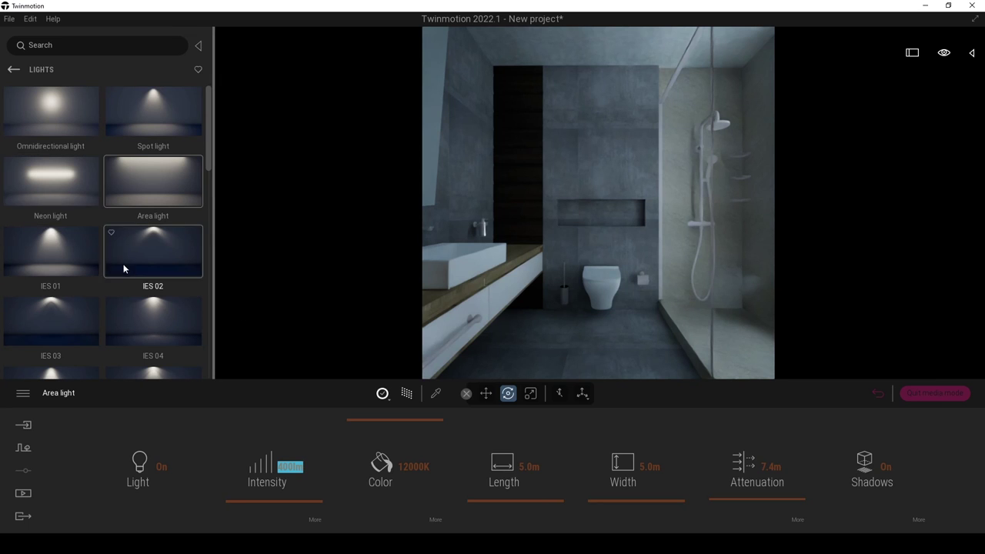
Place a neon light at the wall niche above the toilet and reduce its intensity to 1 lm.
left_click_drag(88, 197, 599, 207)
left_click(971, 52)
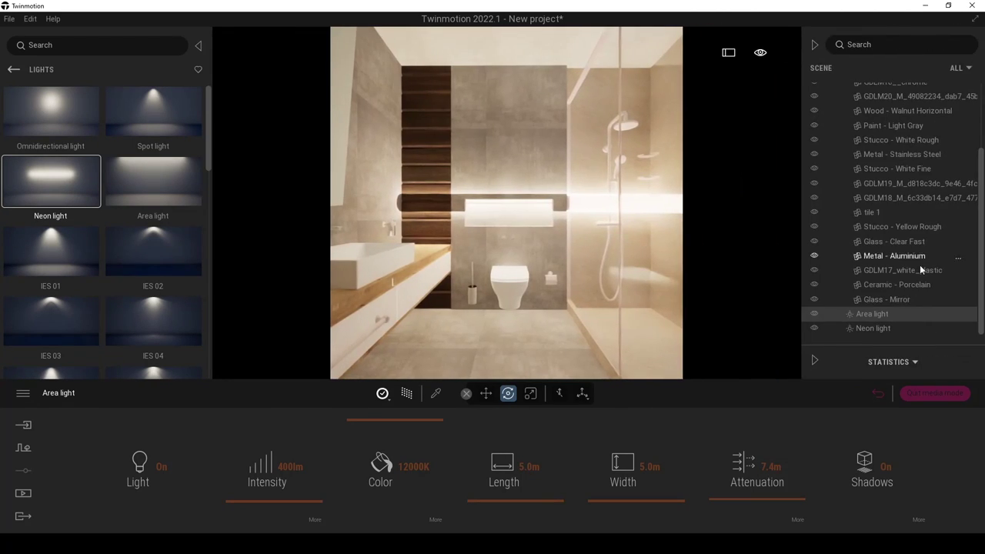
left_click(878, 328)
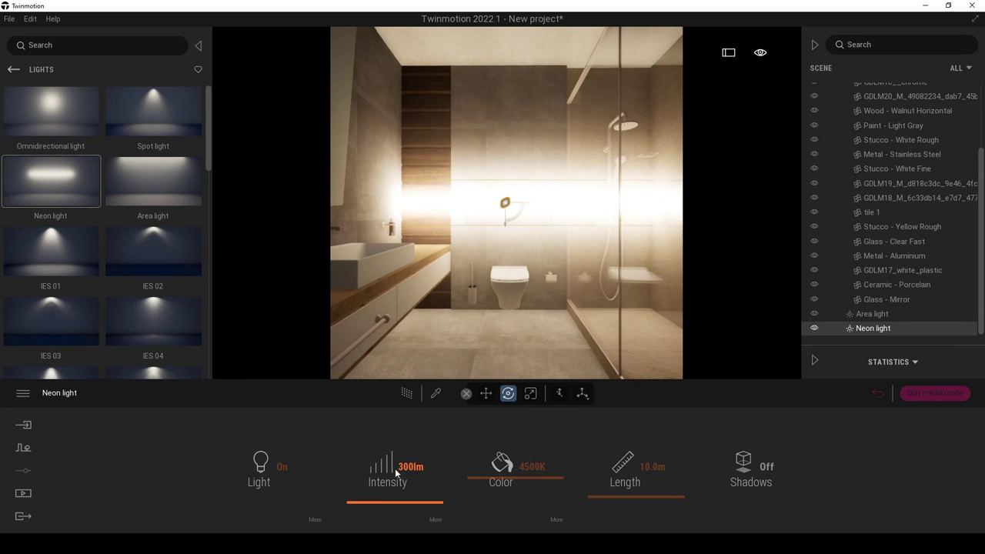
left_click_drag(375, 504, 374, 507)
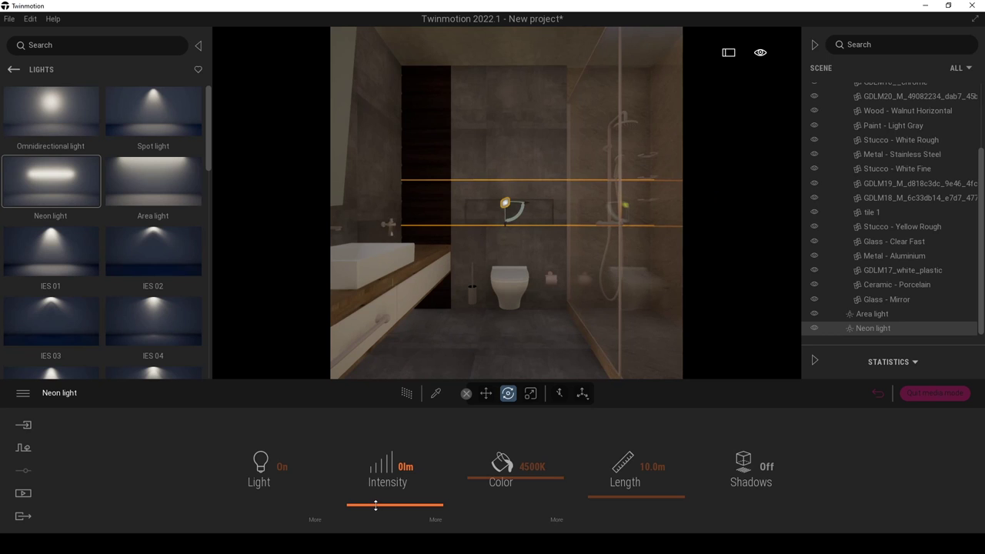
key("Return")
Try moving the neon light downward in front of the niche, and undo the move.
right_click_drag(535, 291, 535, 291)
key("w")
left_click(503, 205)
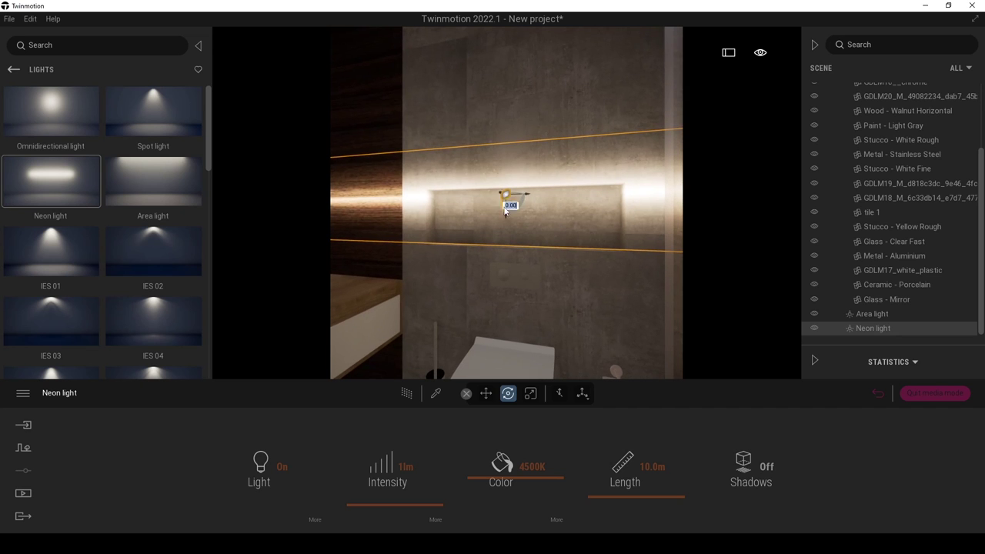
left_click_drag(505, 218, 504, 240)
key("ctrl+z")
right_click_drag(504, 239, 504, 239)
key("w")
Turn on the neon light's shadows and shift the light along the niche above the toilet.
left_click(765, 467)
key("w")
right_click_drag(418, 234, 418, 234)
key("d")
mouse_move(429, 236)
left_mouse_down()
mouse_move(495, 247)
mouse_move(470, 242)
mouse_move(488, 256)
mouse_move(488, 234)
left_mouse_up()
middle_click_drag(488, 233, 569, 233, "shift")
scroll(501, 235, "down", 5)
middle_click_drag(501, 235, 570, 231, "shift")
scroll(501, 234, "up", 3)
mouse_move(501, 235)
middle_mouse_down("shift")
mouse_move(577, 234)
mouse_move(500, 235)
middle_mouse_up("shift")
scroll(500, 235, "down", 5)
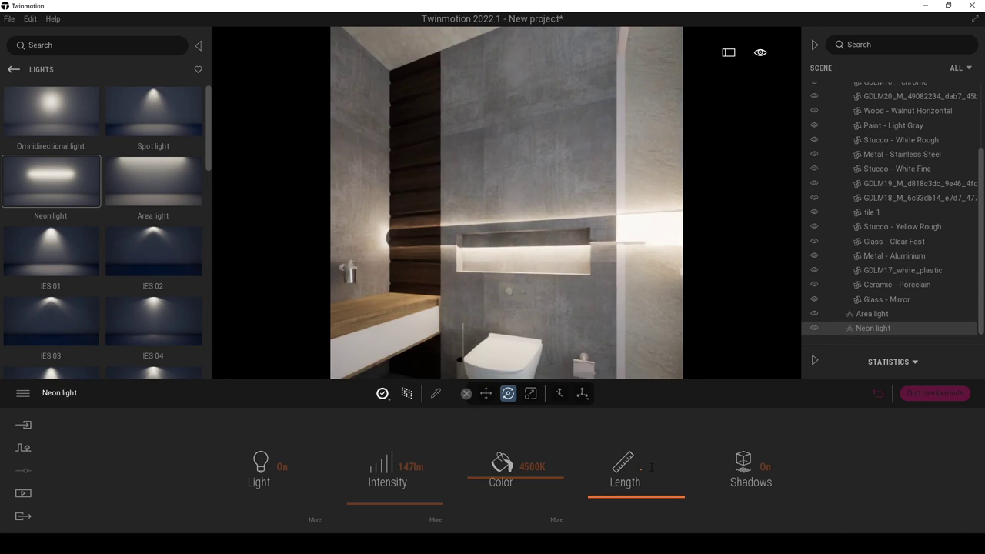
Set the neon light's length to 0.6 m and its intensity to 2 lm.
key("Return")
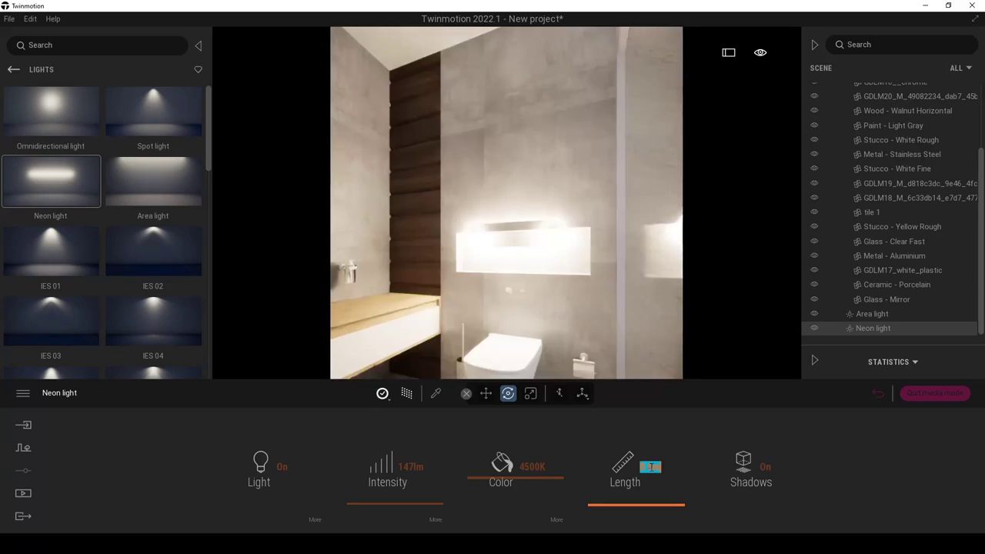
left_click(406, 466)
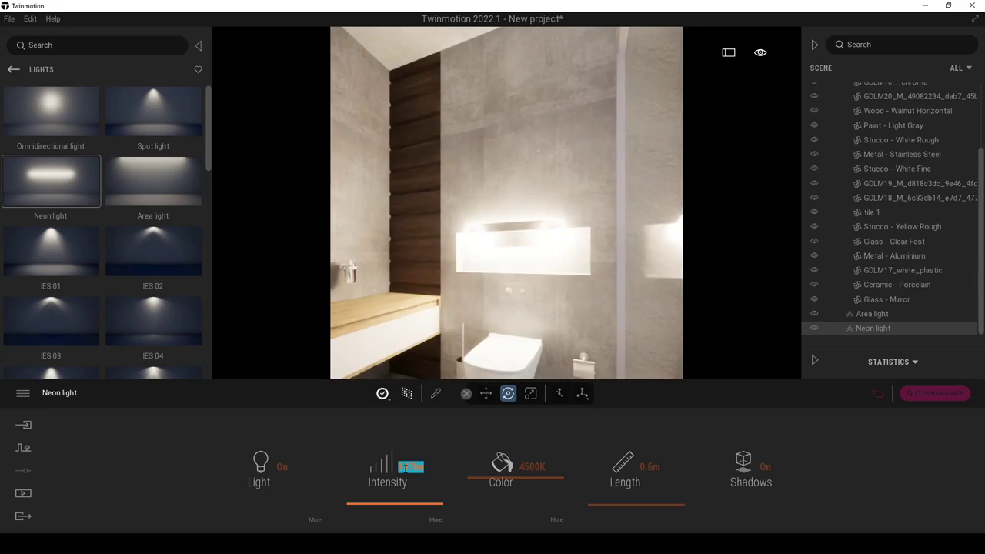
type("1")
key("Return")
type("2")
key("Return")
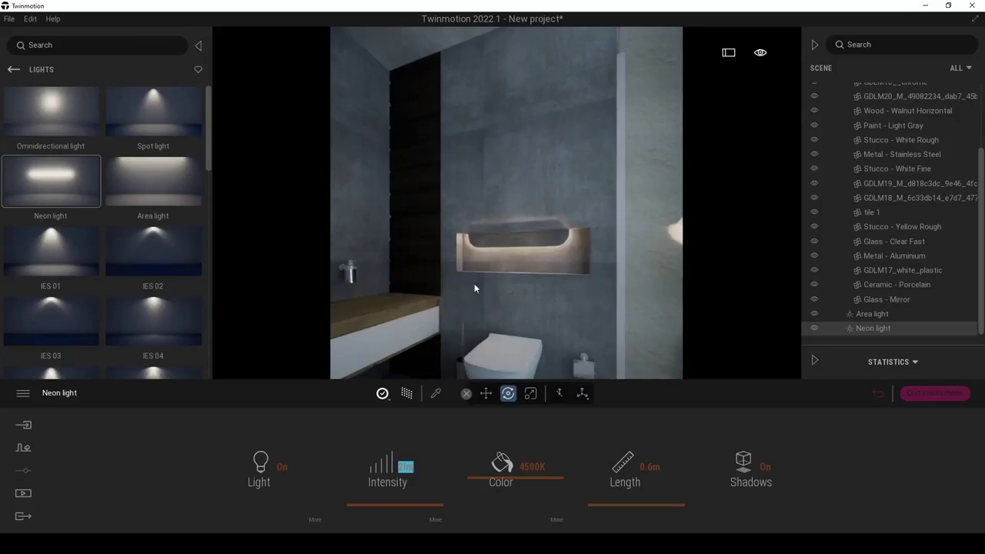
Turn off the PathTracer, pull the neon light out of the niche, rotate it to horizontal and move it back in.
mouse_move(475, 285)
right_mouse_down()
mouse_move(571, 294)
mouse_move(475, 287)
right_mouse_up()
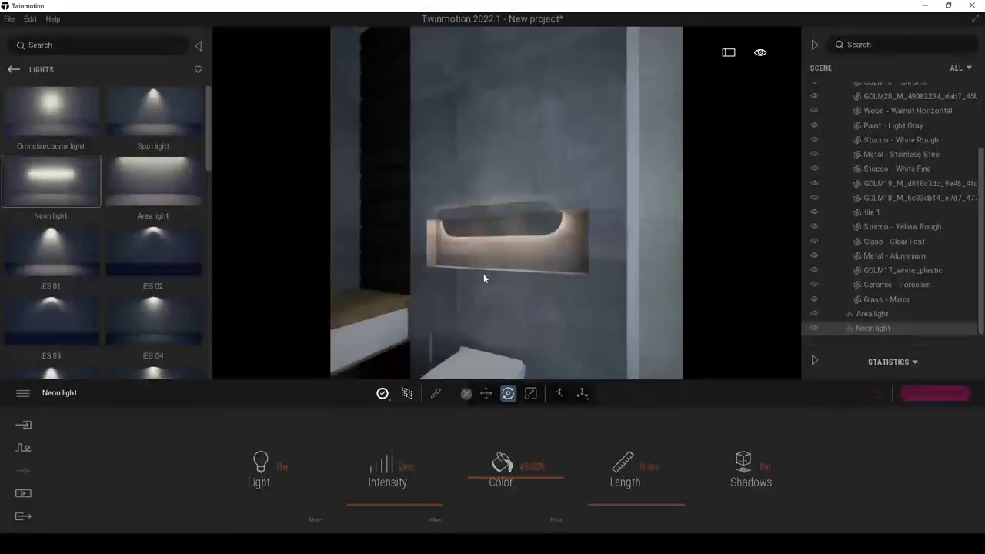
mouse_move(383, 399)
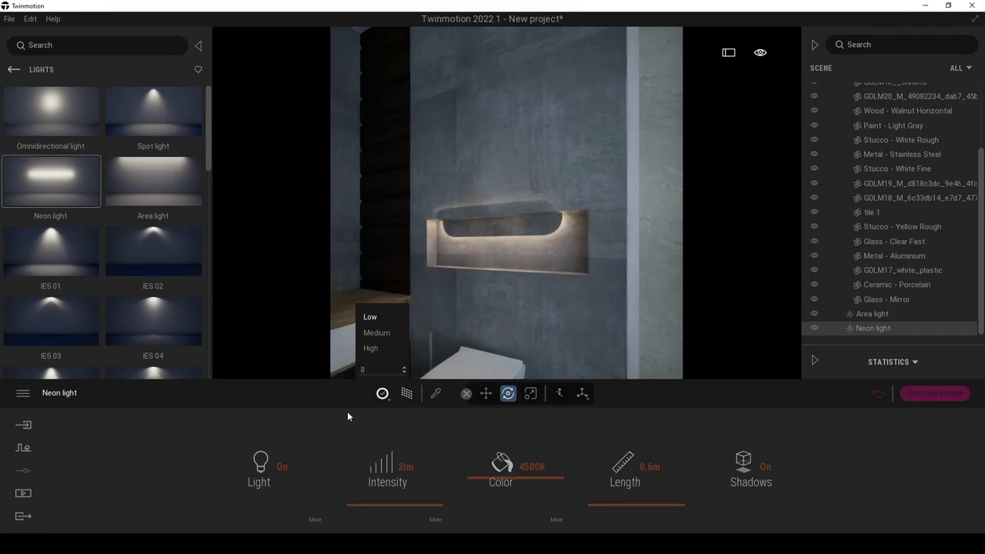
left_click(408, 400)
key("w")
right_click_drag(492, 254, 479, 237)
right_click_drag(501, 274, 486, 279)
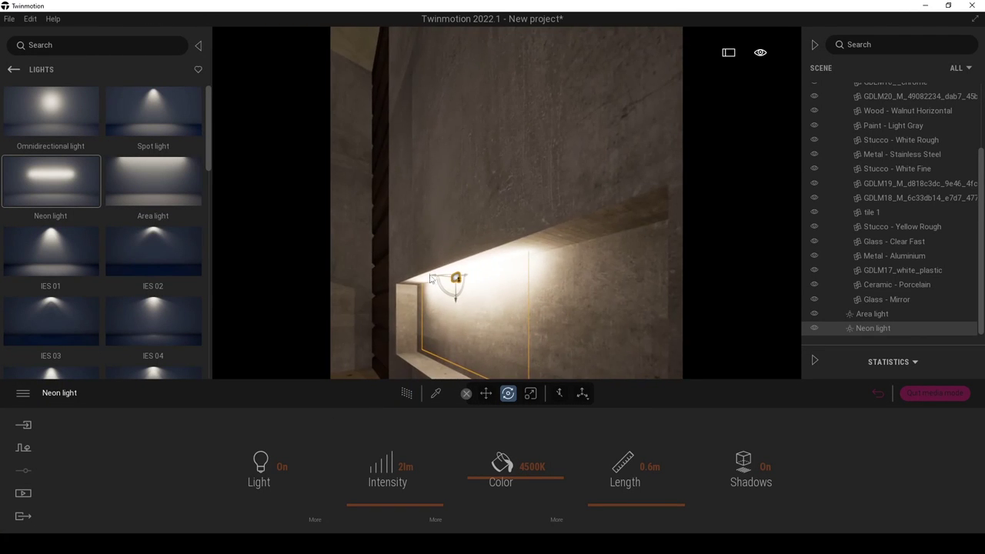
left_click_drag(435, 281, 354, 273)
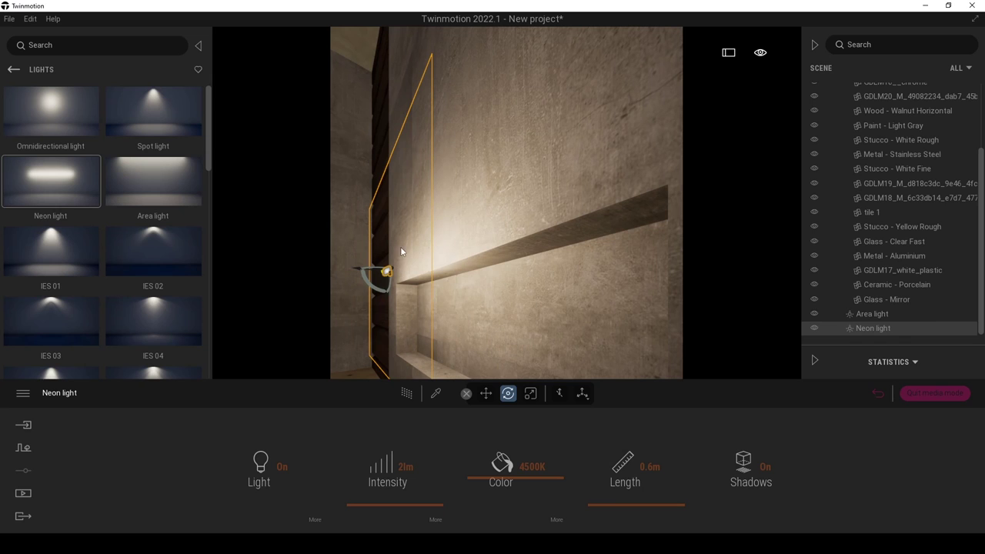
left_click_drag(368, 285, 327, 243)
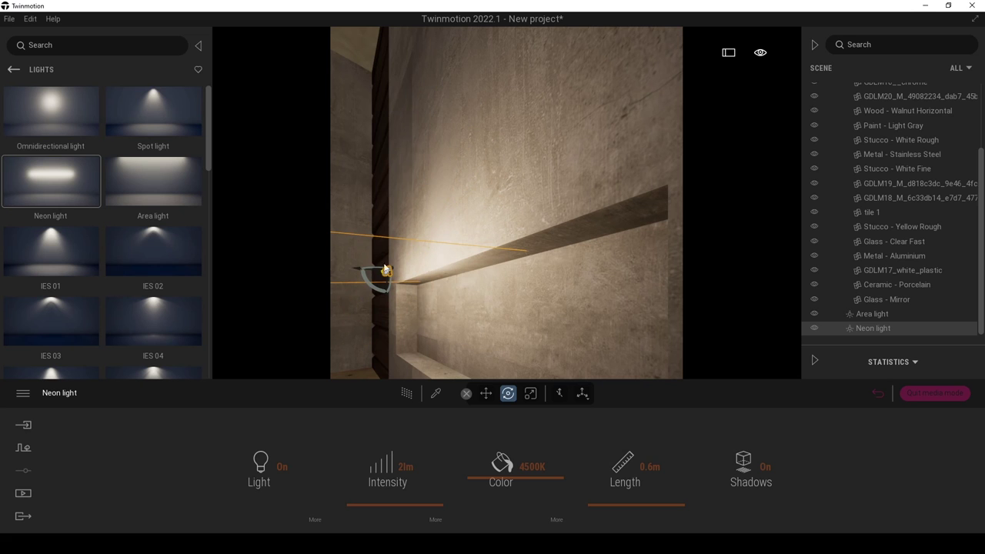
left_click_drag(358, 272, 435, 282)
Preview the rotated neon light with the PathTracer, turn the PathTracer off, and delete the neon light.
left_click(406, 394)
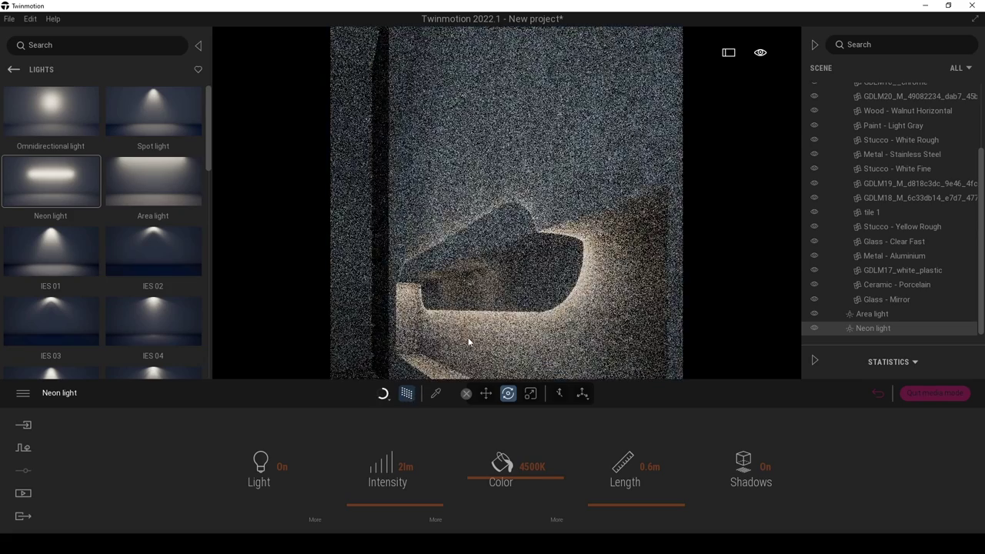
right_click_drag(487, 301, 459, 278)
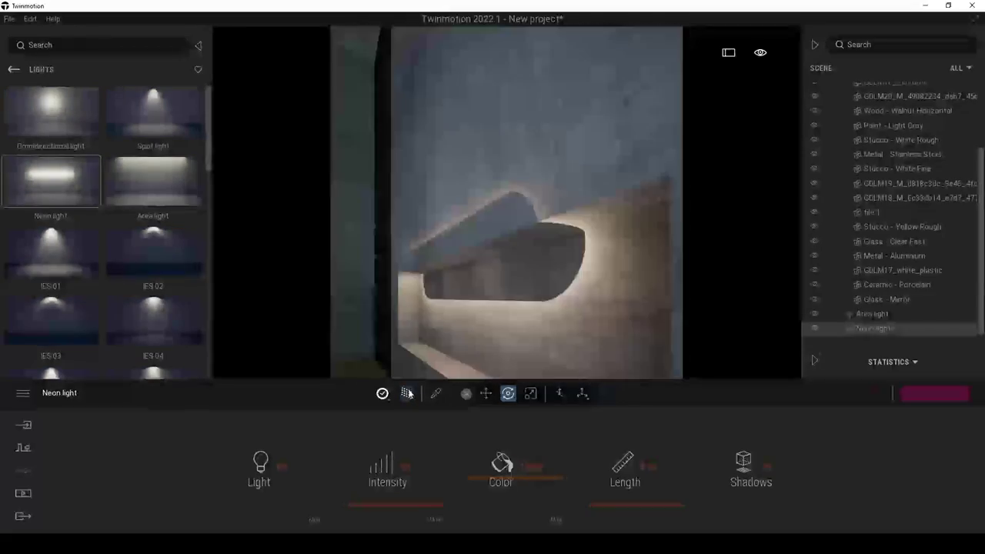
left_click(407, 394)
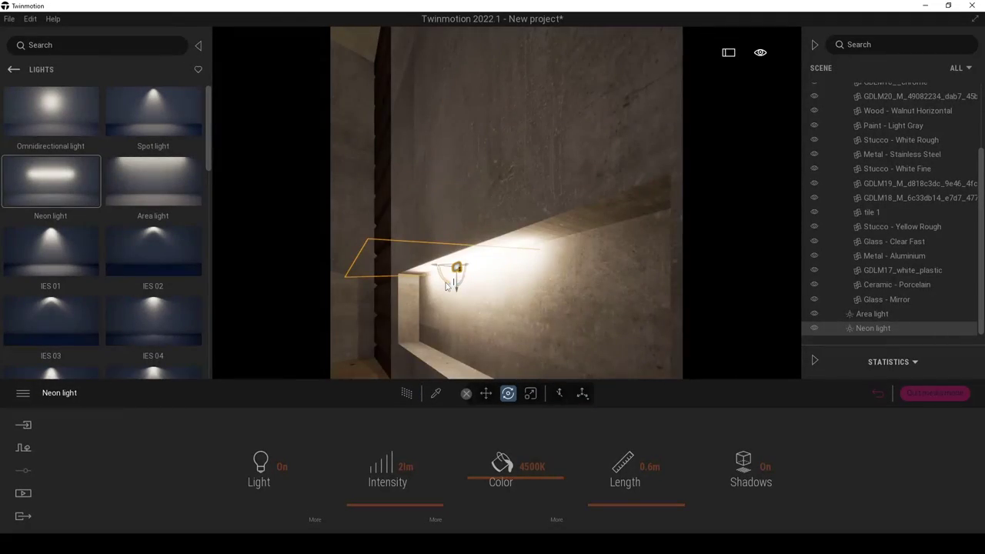
key("Delete")
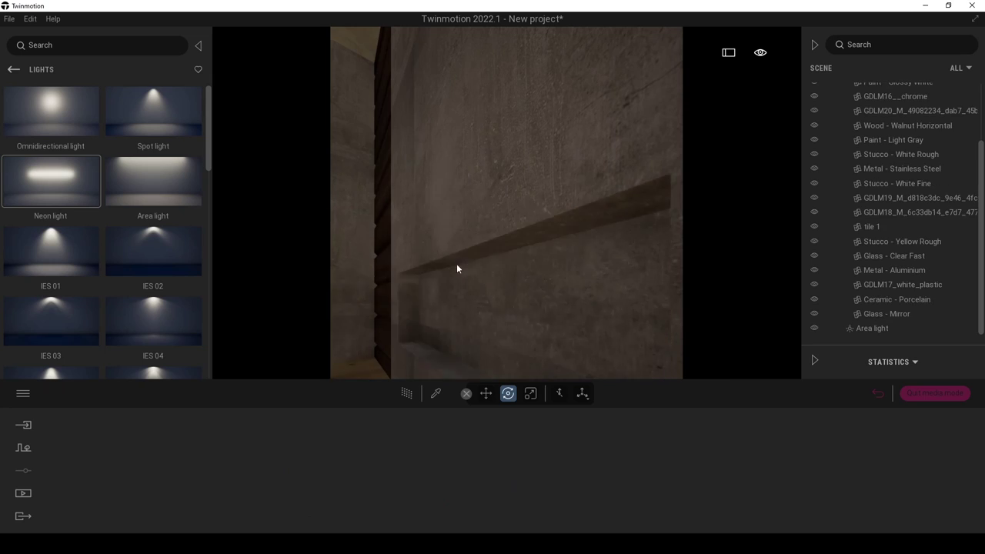
Place a second area light at the niche above the toilet, with length 0.6 m and width 0.05 m.
left_click_drag(195, 220, 488, 280)
mouse_move(487, 278)
right_mouse_down()
mouse_move(454, 276)
mouse_move(485, 282)
right_mouse_up()
key("s")
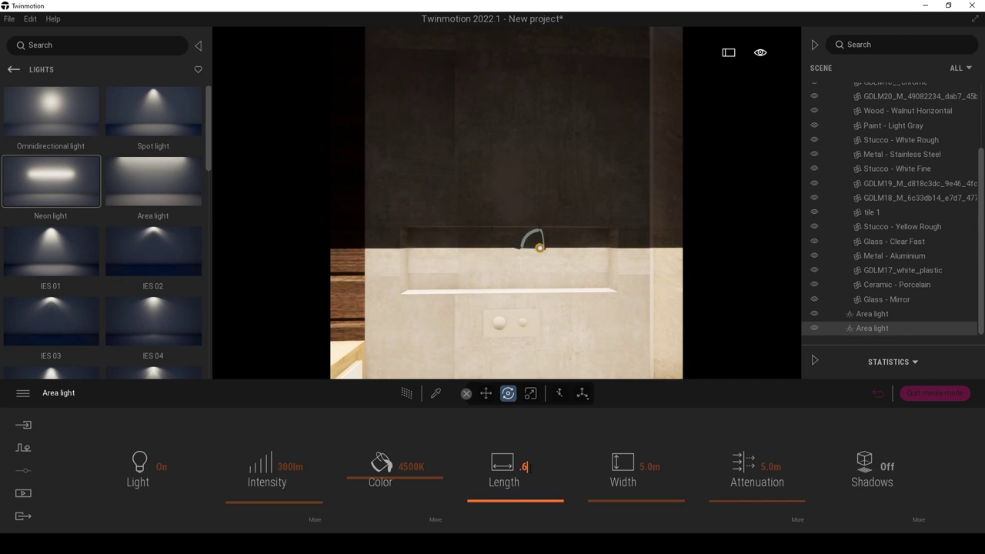
key("Return")
left_click(649, 467)
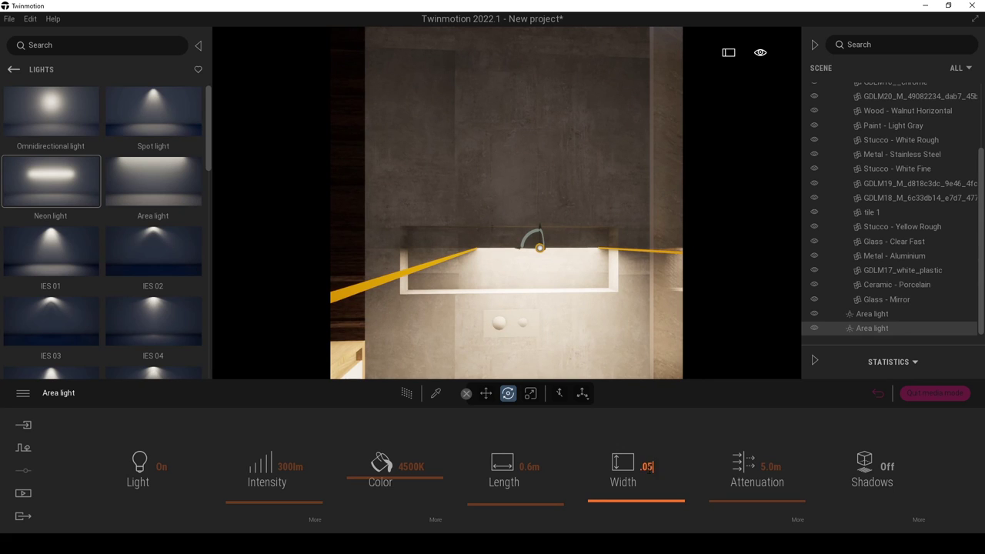
type(".05")
key("Return")
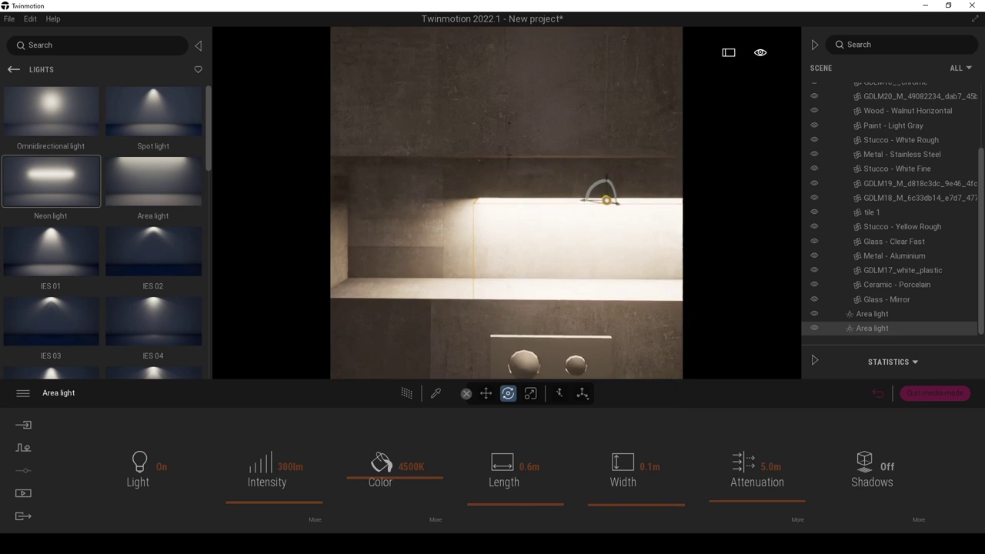
Move the narrow area light up to the niche's top edge and center it along the niche's length.
left_click_drag(584, 204, 516, 138)
scroll(518, 154, "down", 5)
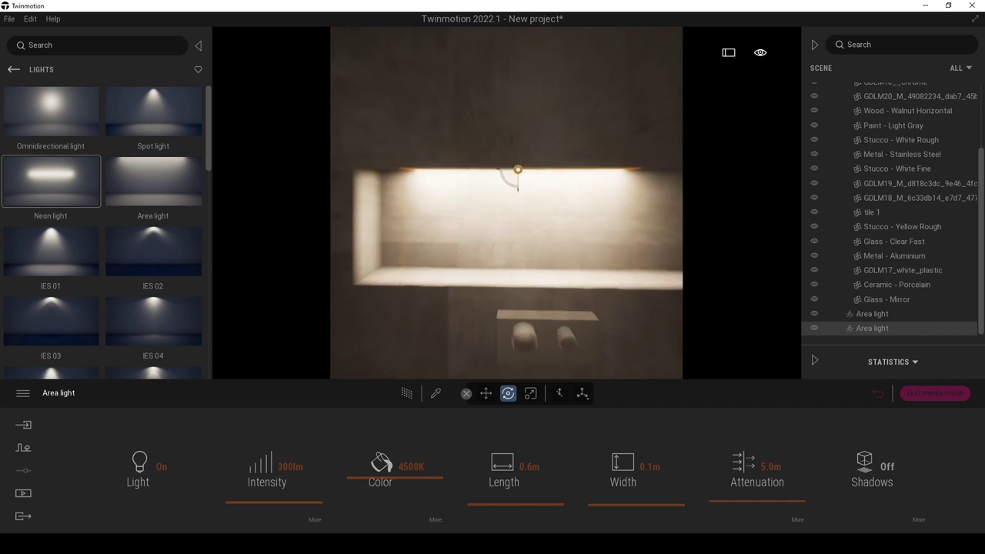
middle_click_drag(534, 202, 596, 212)
scroll(532, 211, "up", 3)
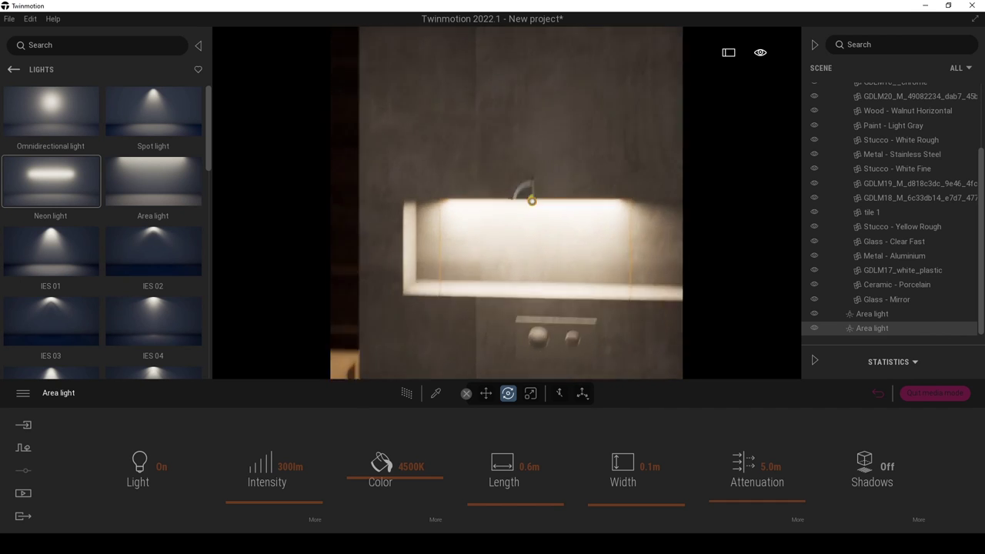
mouse_move(518, 252)
right_mouse_down()
mouse_move(517, 385)
mouse_move(532, 252)
right_mouse_up()
scroll(518, 252, "down", 4)
scroll(517, 252, "up", 4)
scroll(518, 251, "down", 3)
left_click_drag(519, 251, 536, 266)
middle_click_drag(525, 267, 519, 334)
scroll(519, 334, "down", 3)
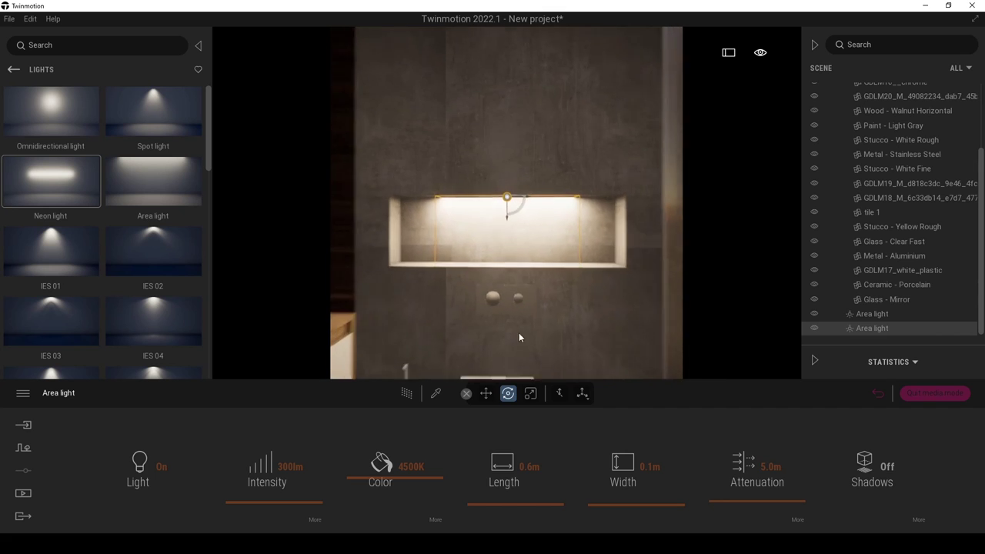
Preview the niche area light with the PathTracer and set its intensity to 100 lm.
left_click(407, 394)
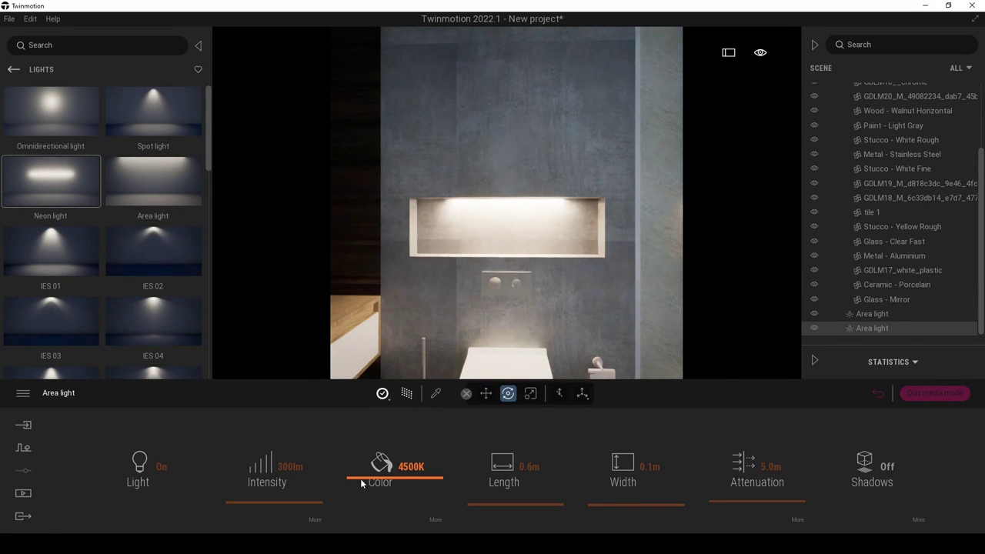
left_click(291, 466)
type("100")
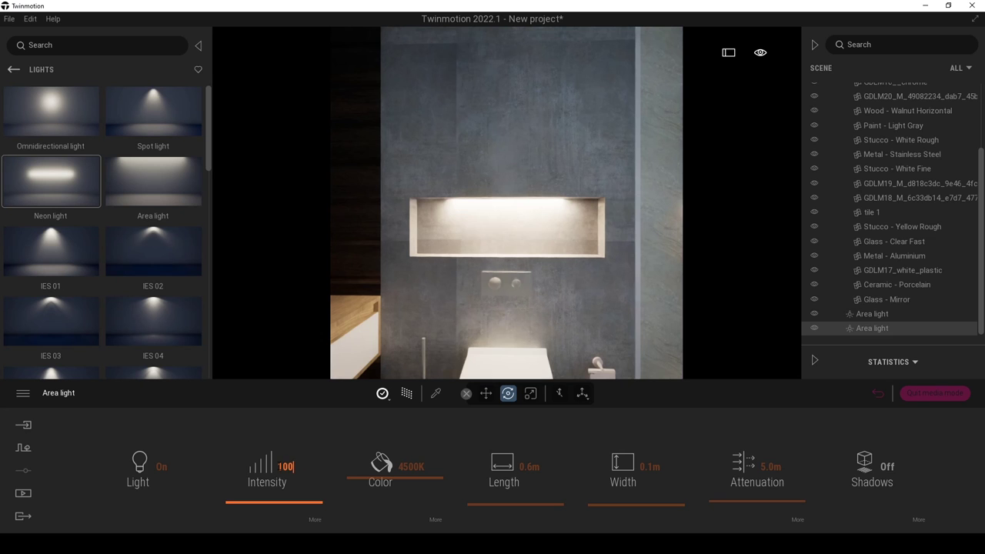
key("Return")
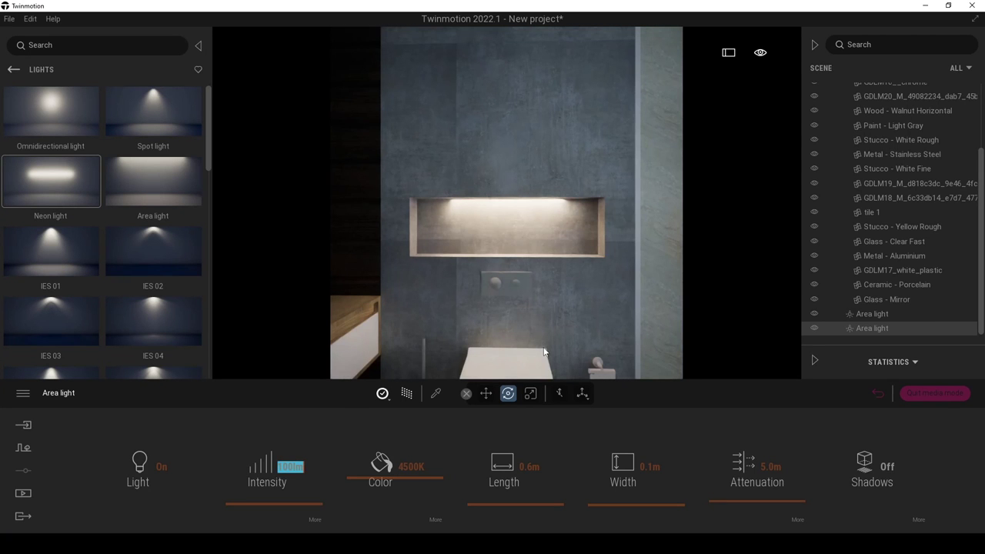
Set the niche area light's length to 1.0 m and turn on its shadows.
left_click(528, 466)
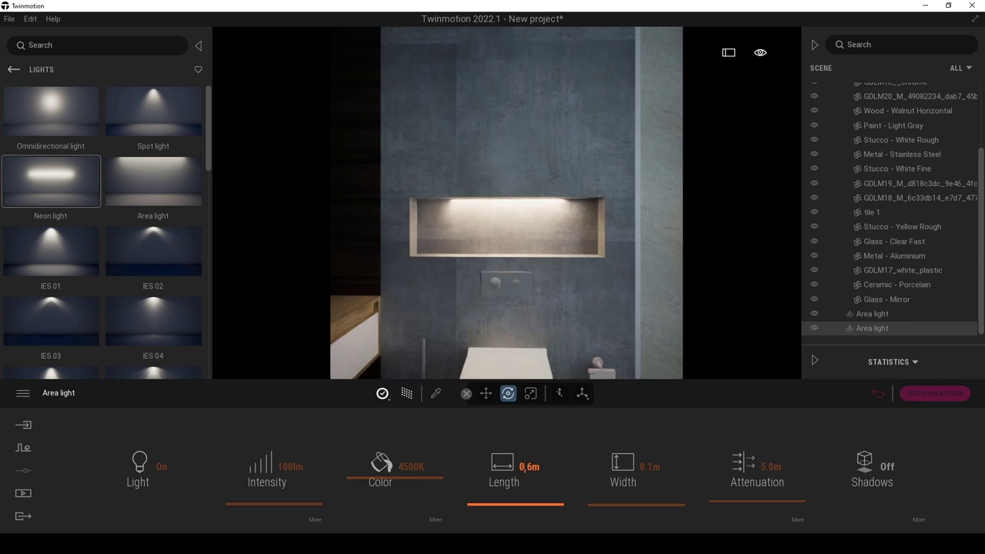
type("1")
key("Return")
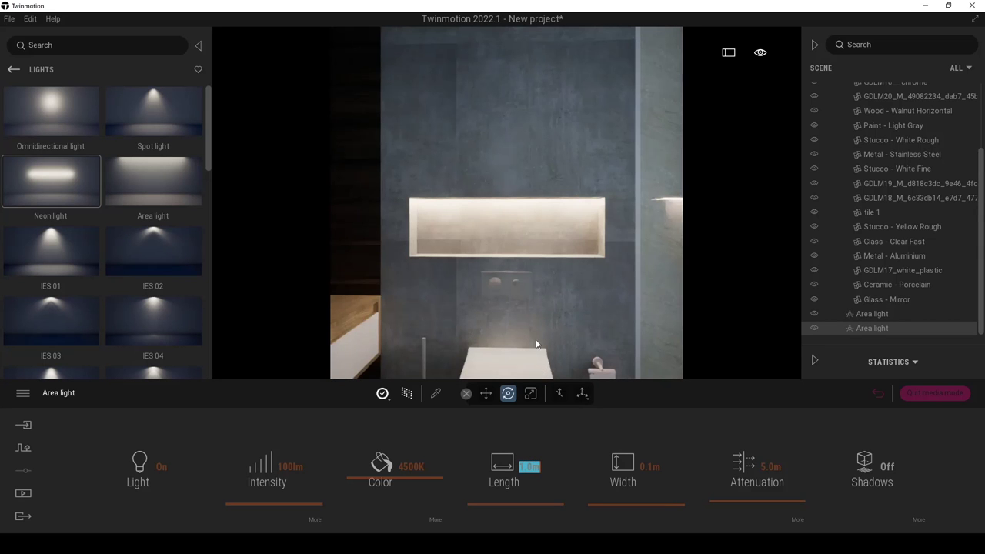
left_click(866, 472)
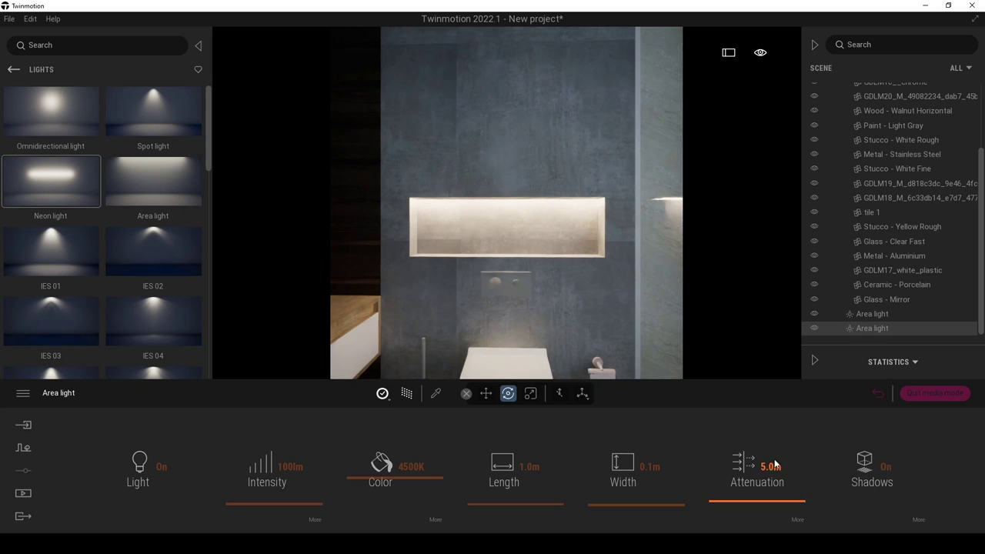
left_click(871, 458)
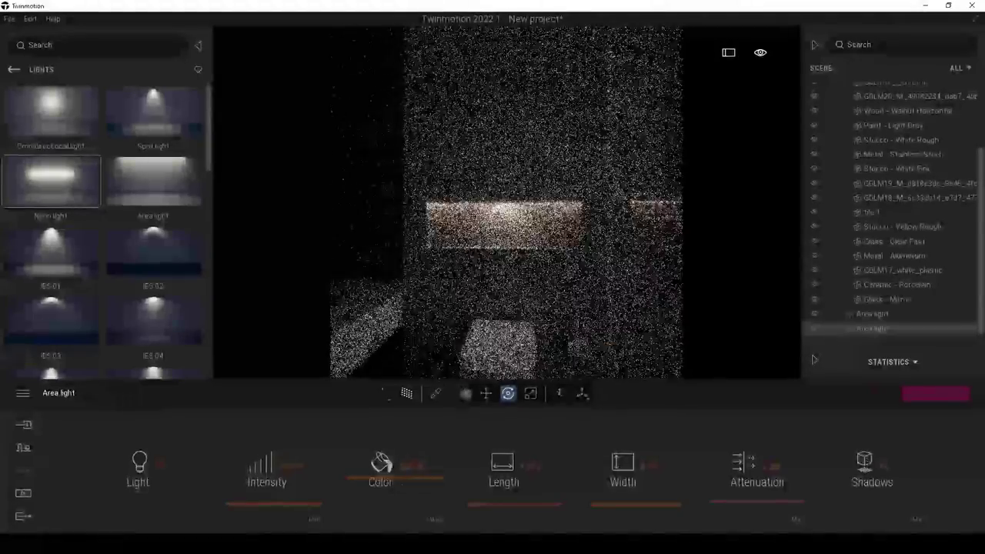
Return to the saved camera view of Image1.
left_click(23, 493)
left_click(212, 462)
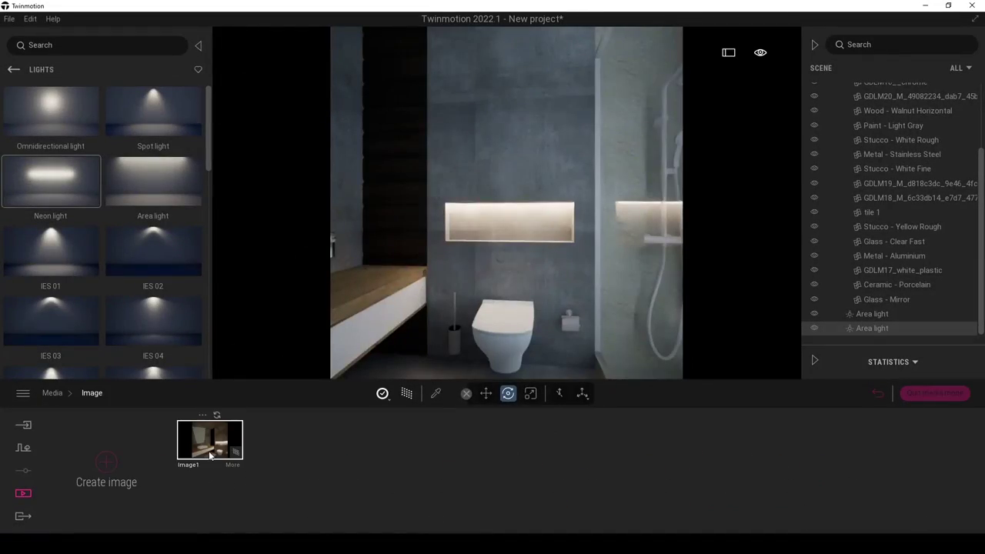
left_click(211, 455)
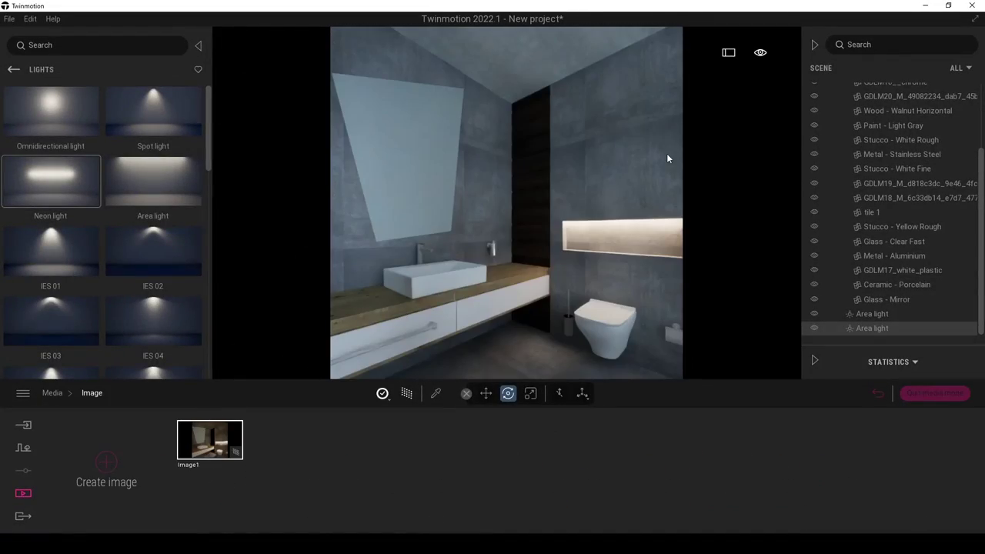
Set the niche area light's intensity to 50 lm and warm its color to about 3352 K, previewing with the PathTracer.
left_click(872, 329)
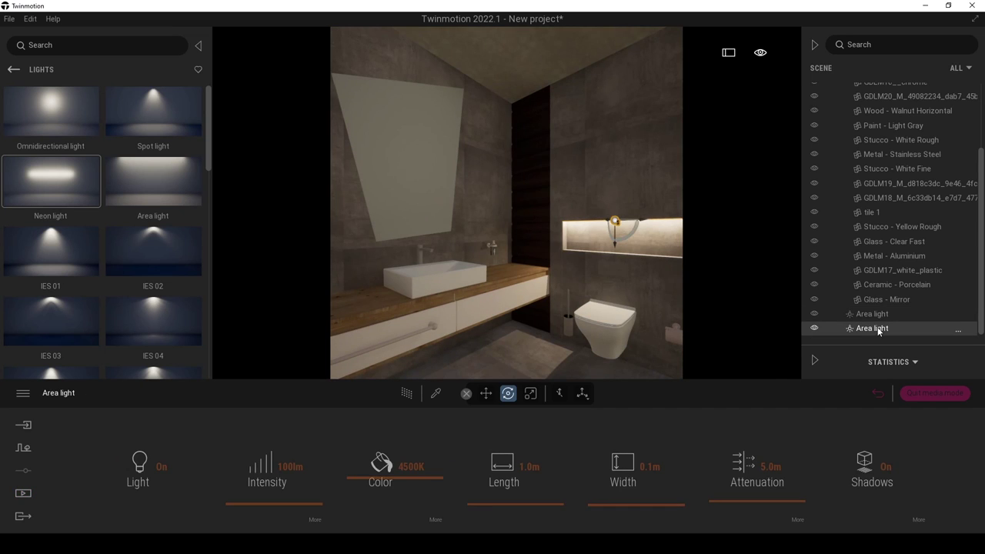
left_click(882, 313)
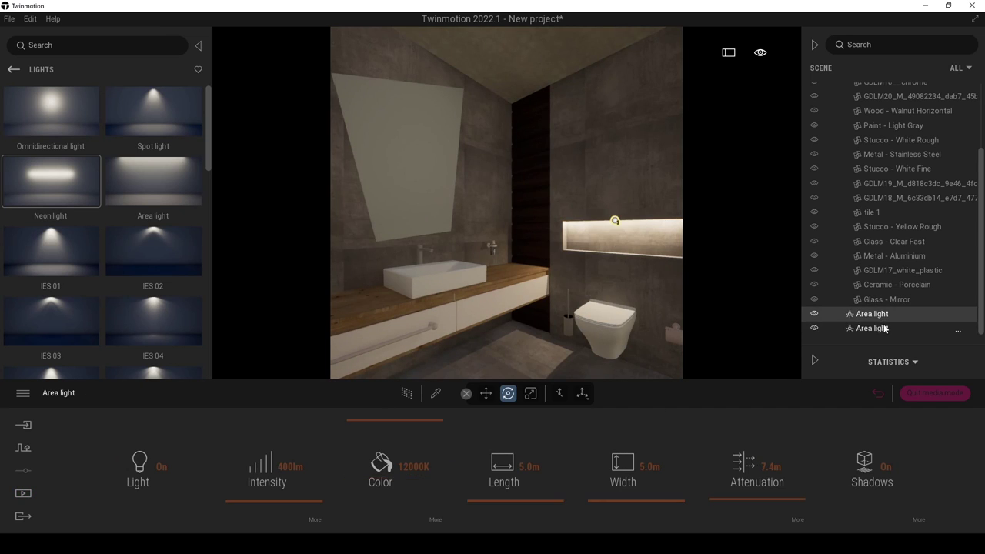
left_click(885, 328)
left_click(290, 467)
type("50")
key("Return")
left_click(406, 394)
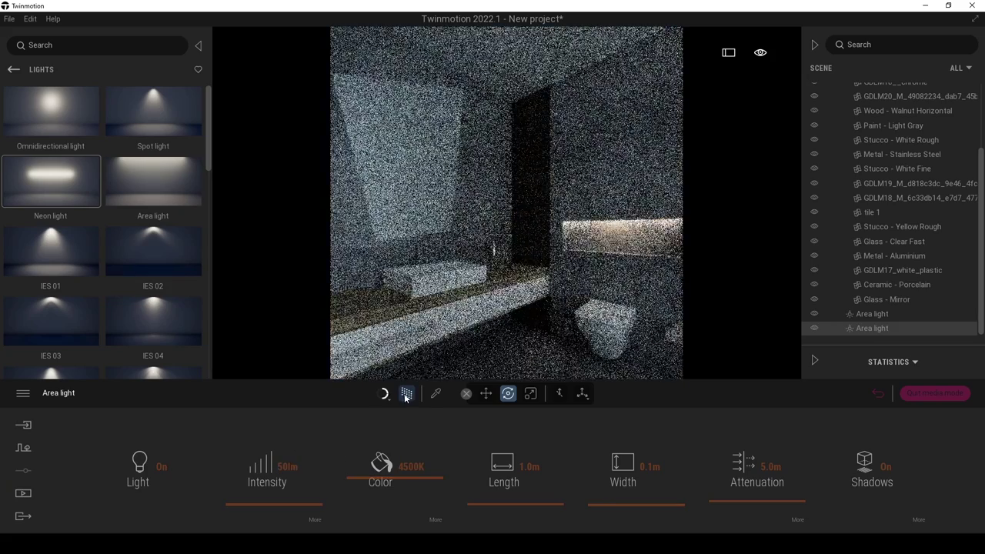
left_click_drag(380, 465, 384, 486)
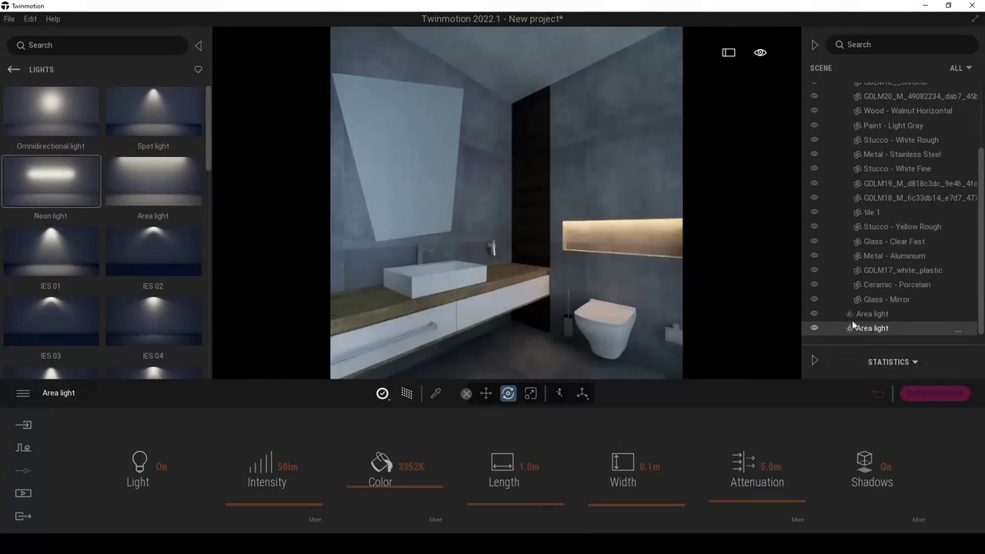
Set the large 5 m area light's intensity to 300 lm and turn the PathTracer back on.
left_click(866, 314)
left_click(289, 467)
type("300")
key("Return")
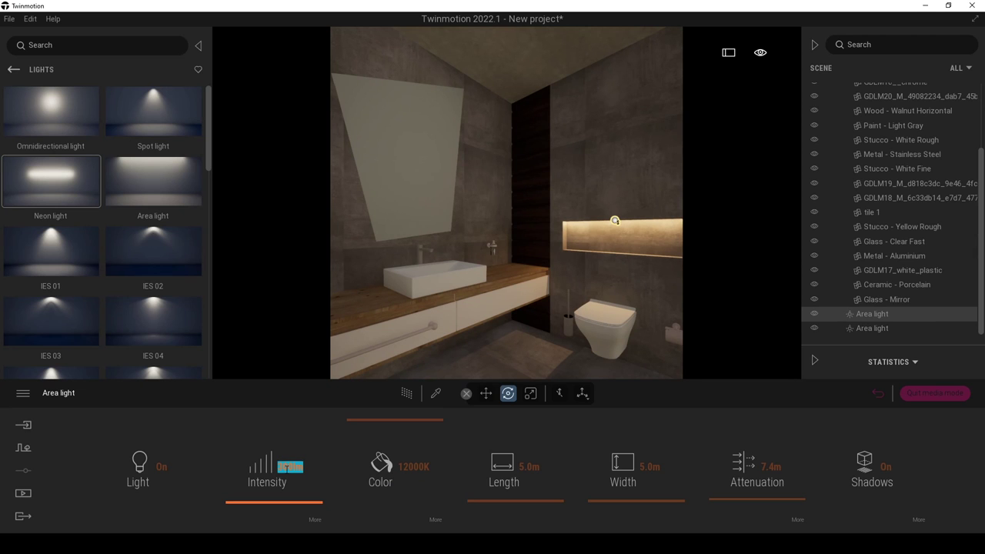
left_click(404, 393)
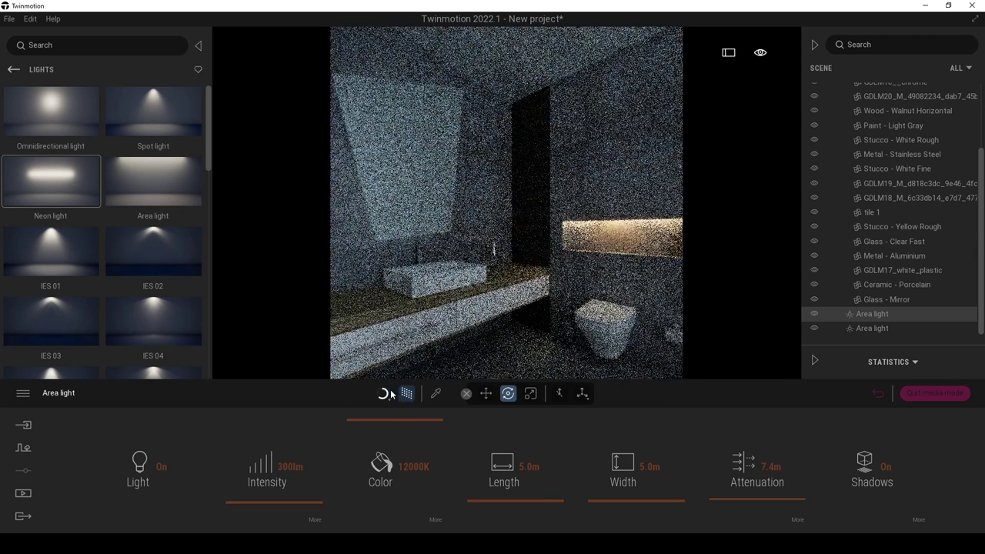
left_click(391, 394)
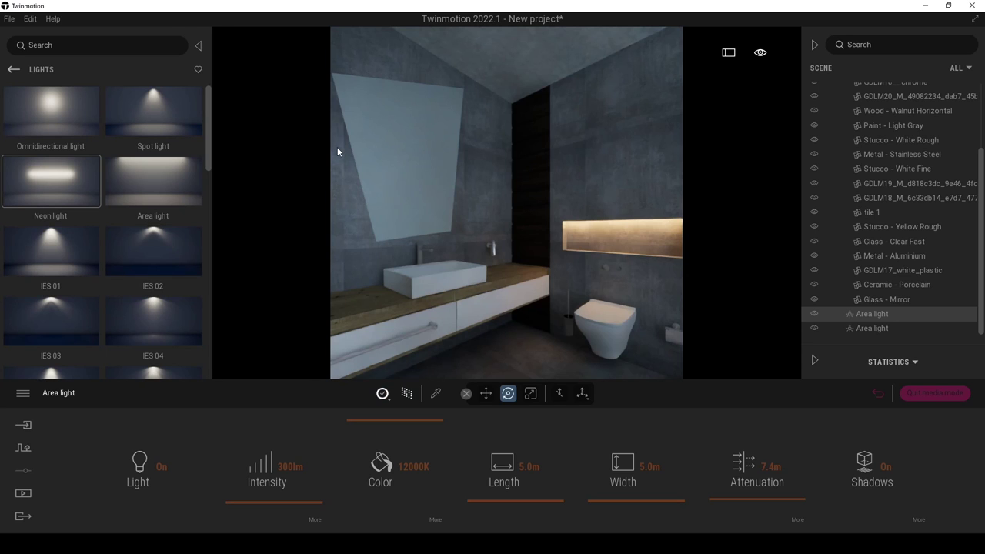
Pick the mirror's Glass - Mirror material above the washbasin and replace it with the Mirror glass material from the library.
left_click(435, 393)
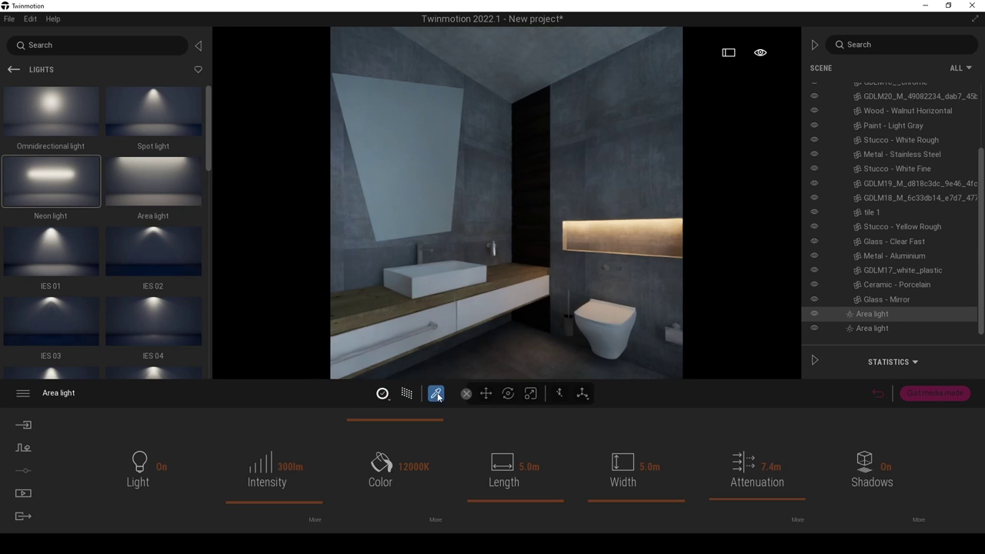
left_click(414, 176)
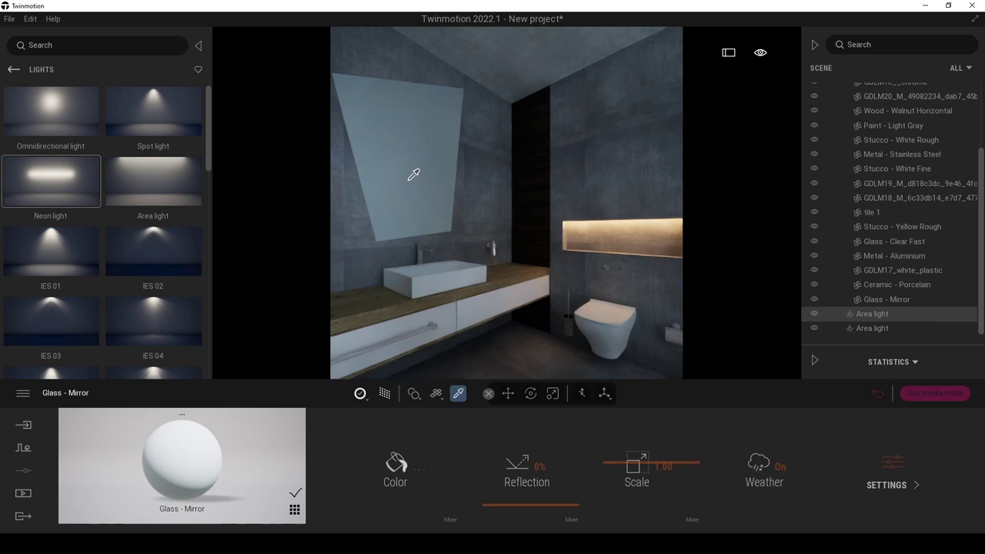
left_click(13, 69)
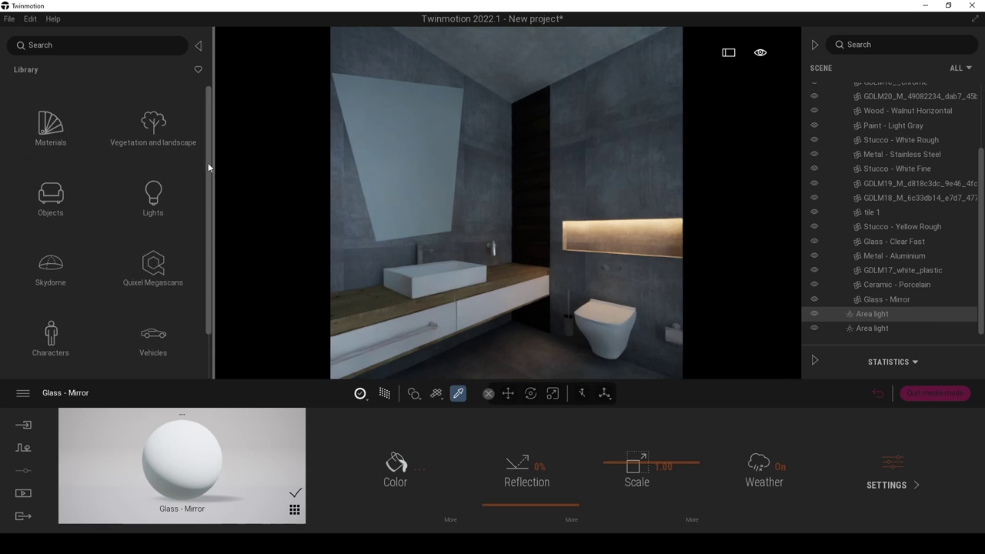
left_click(51, 138)
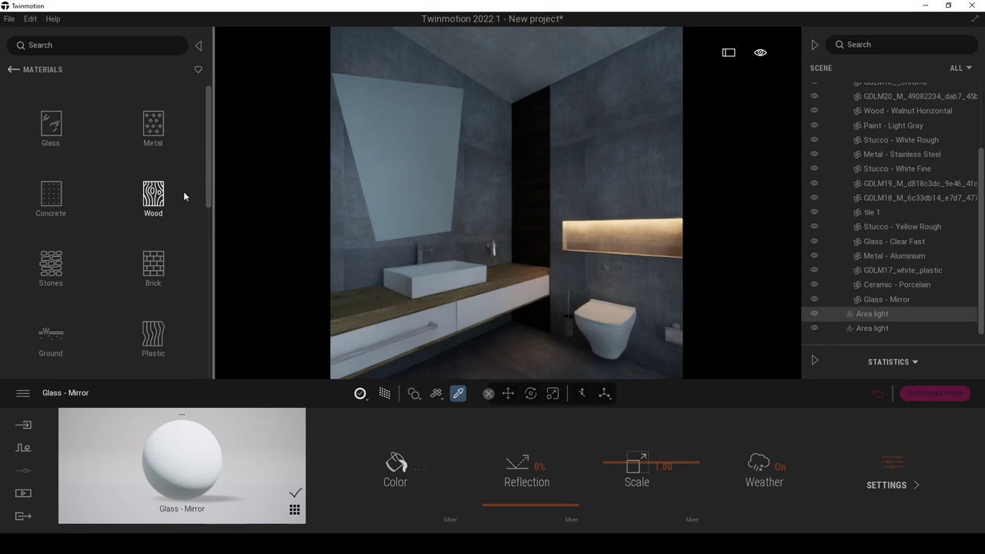
left_click(60, 137)
left_click_drag(196, 201, 385, 180)
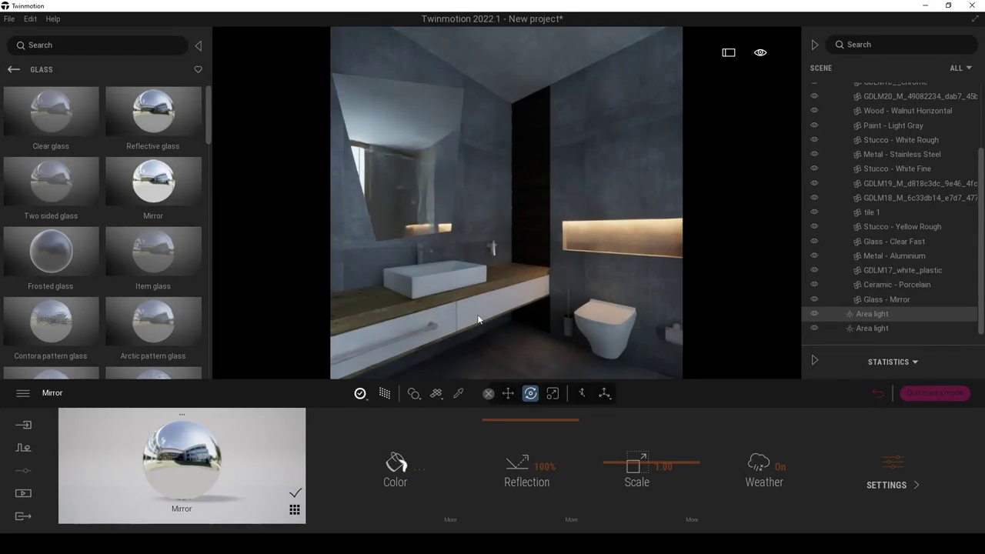
Turn the PathTracer off and on again and set its preview quality to High.
left_click(384, 394)
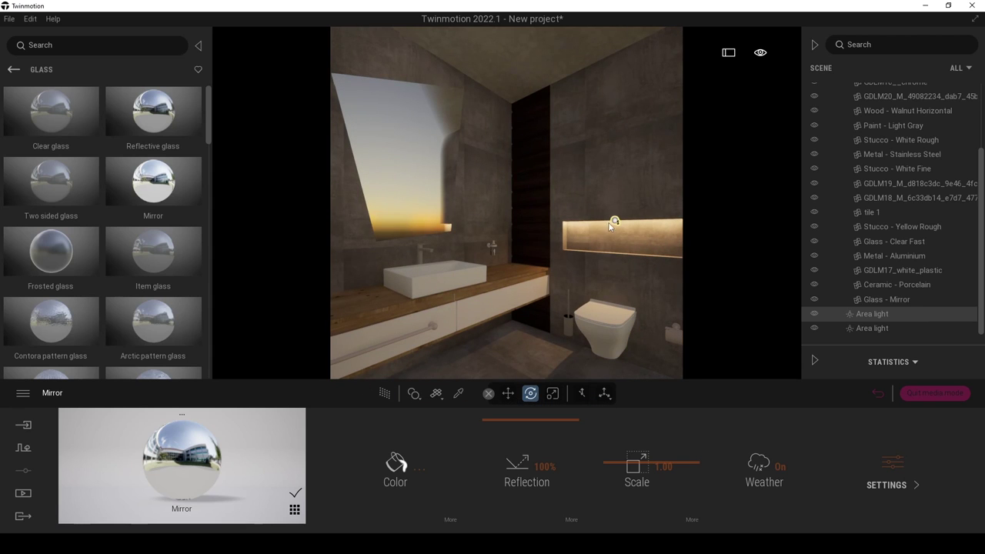
left_click(384, 394)
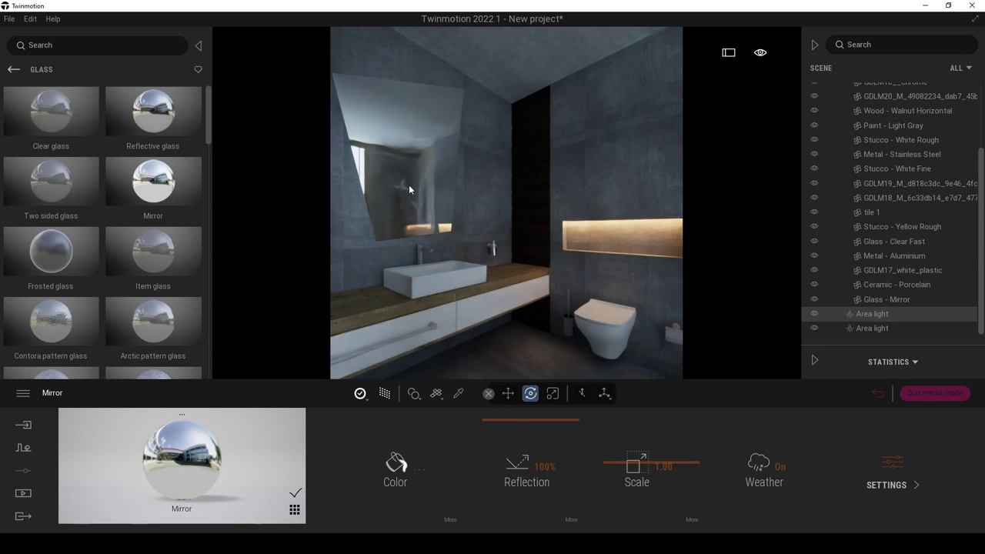
left_click(360, 394)
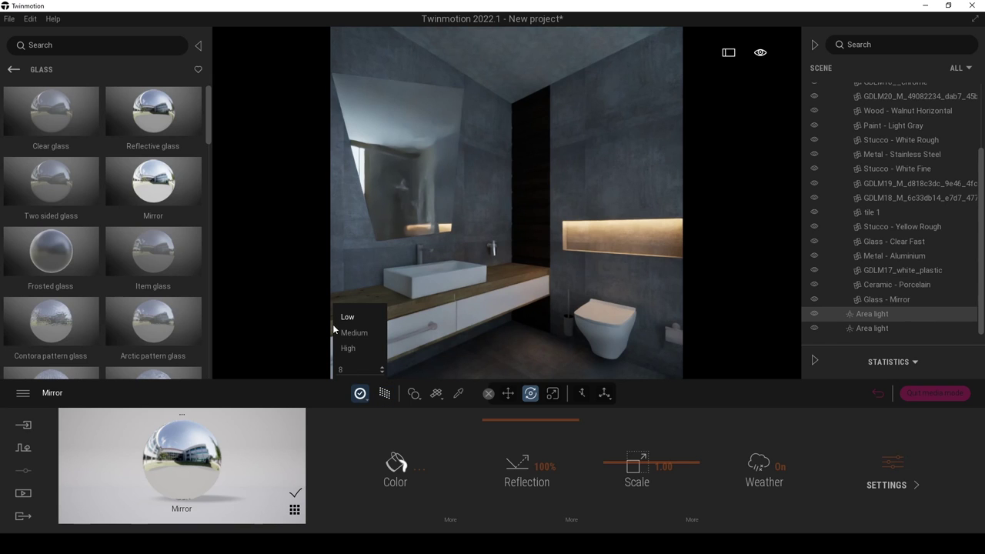
left_click(360, 394)
left_click(348, 351)
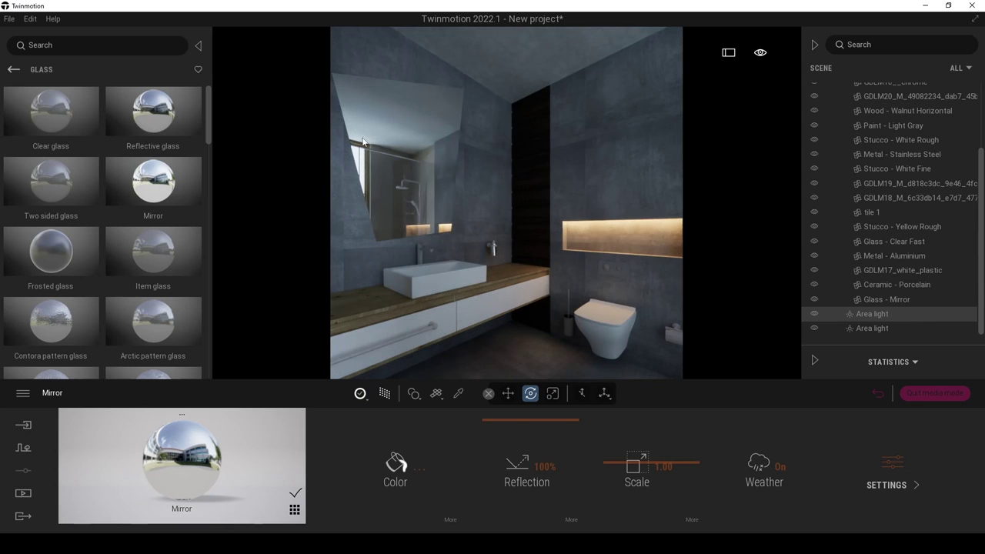
Pick the tile 1 wall material and raise its reflection close to the maximum.
left_click(458, 394)
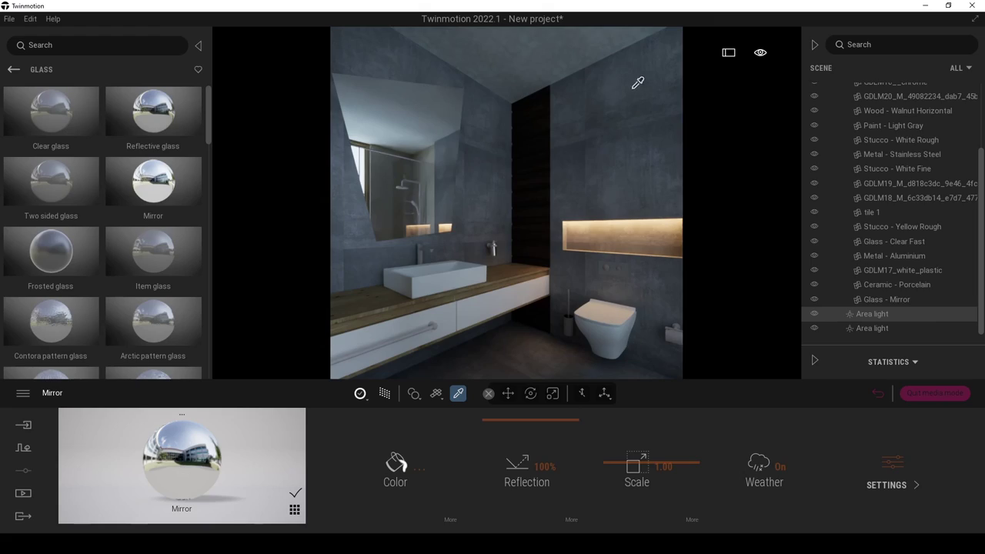
left_click(588, 161)
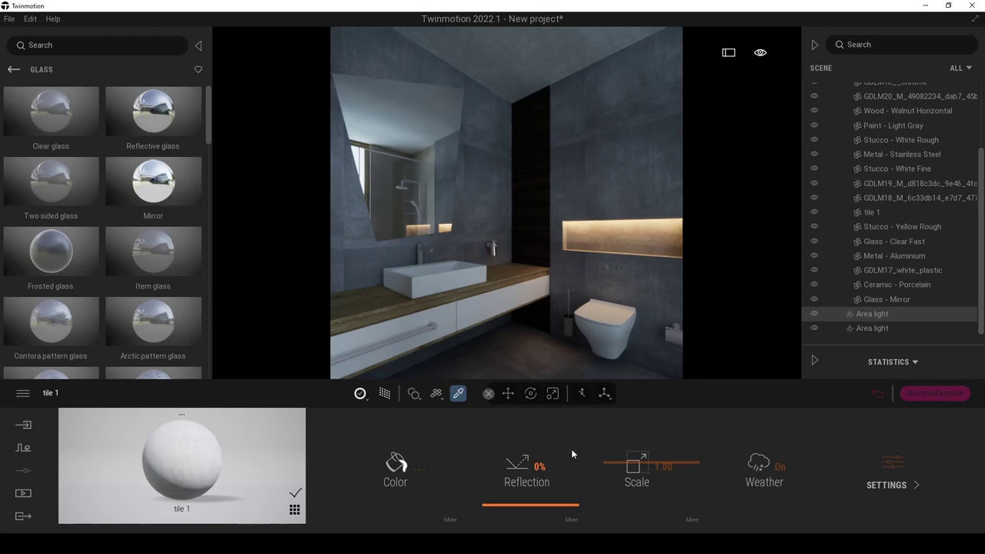
left_click_drag(506, 511, 518, 422)
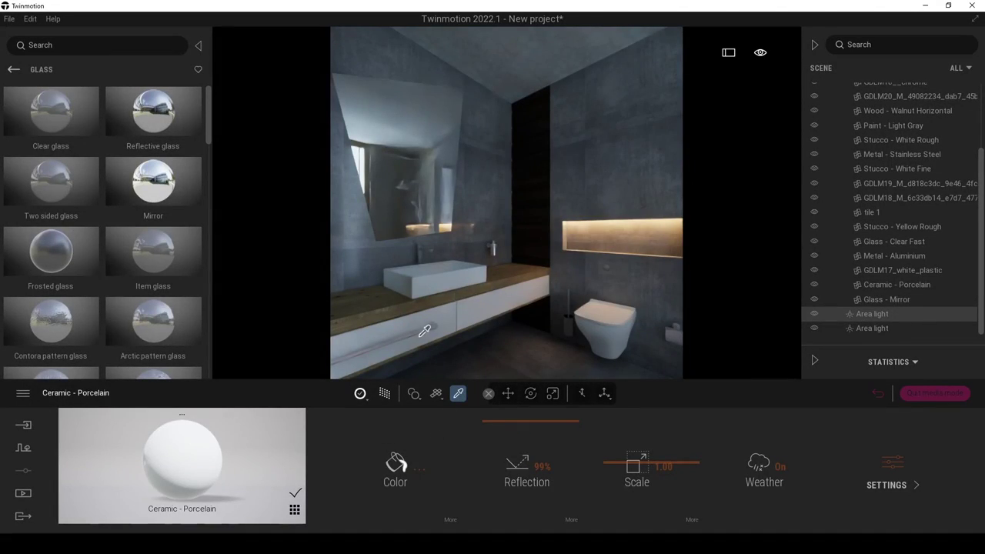
Apply the Chrome metal material to the vanity's front handle and to the washbasin faucet.
left_click(13, 70)
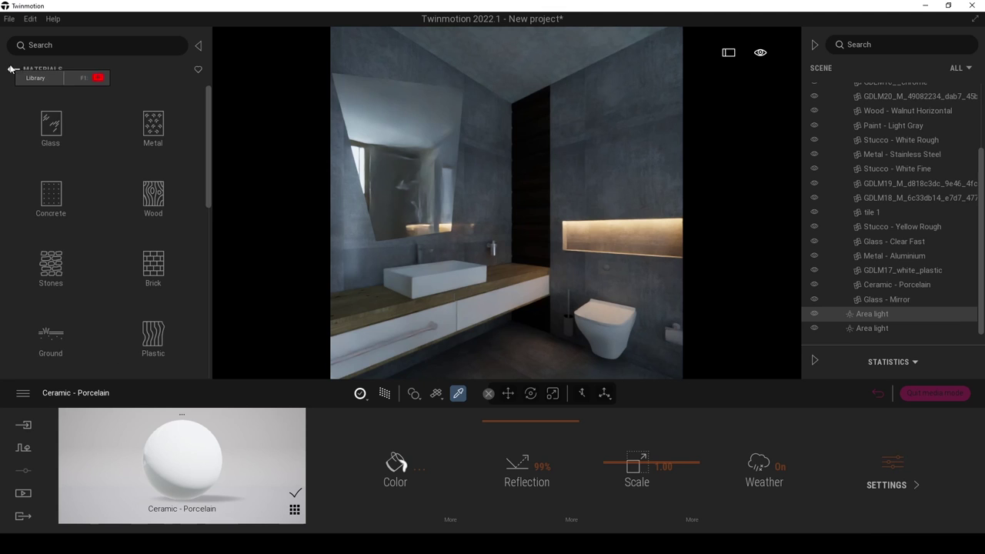
left_click(140, 131)
mouse_move(163, 146)
mouse_move(207, 106)
left_mouse_down()
mouse_move(205, 128)
mouse_move(209, 113)
left_mouse_up()
mouse_move(146, 230)
left_click_drag(146, 230, 417, 333)
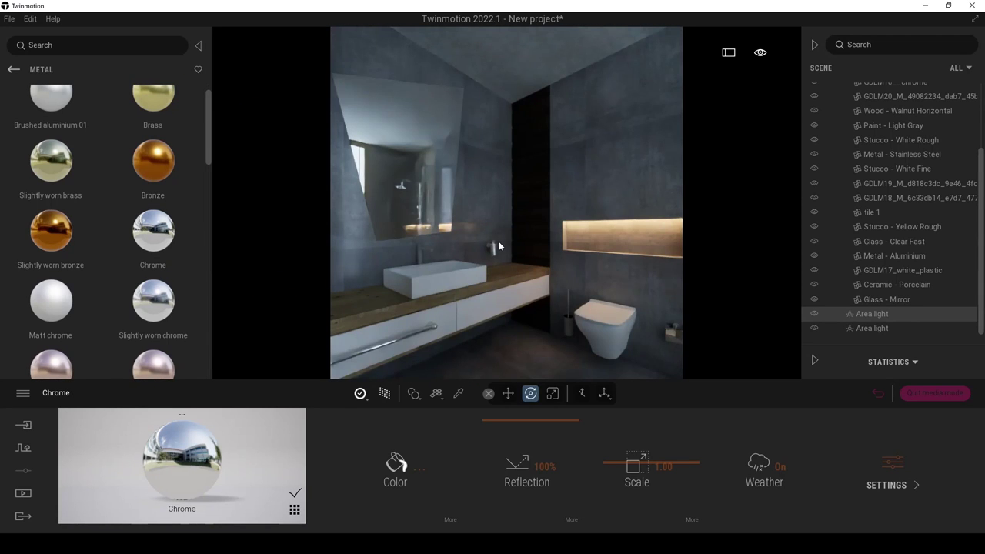
left_click_drag(153, 231, 420, 256)
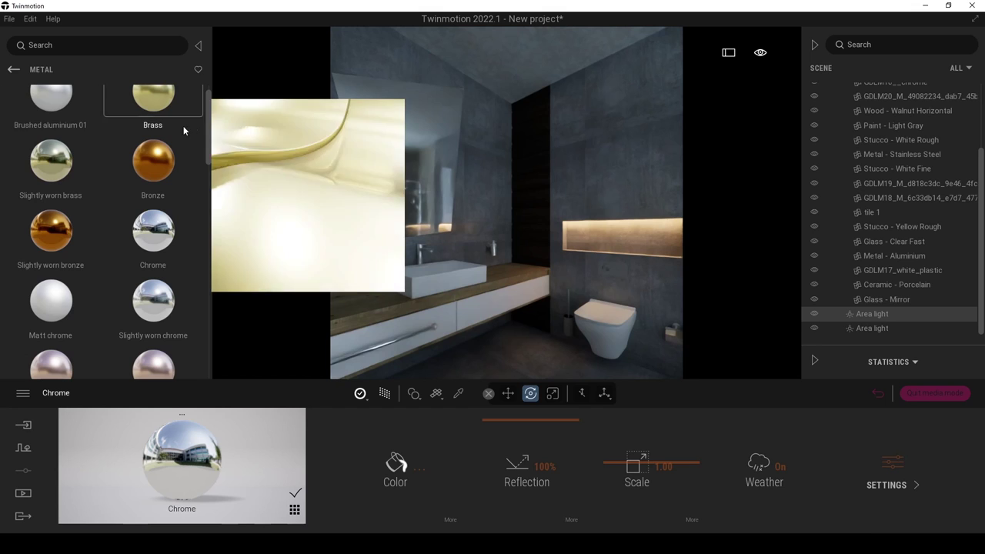
Find Walnut Veneer among the Quixel Megascans wood surfaces and apply it to the dark slatted wall strip in the corner.
left_click(14, 70)
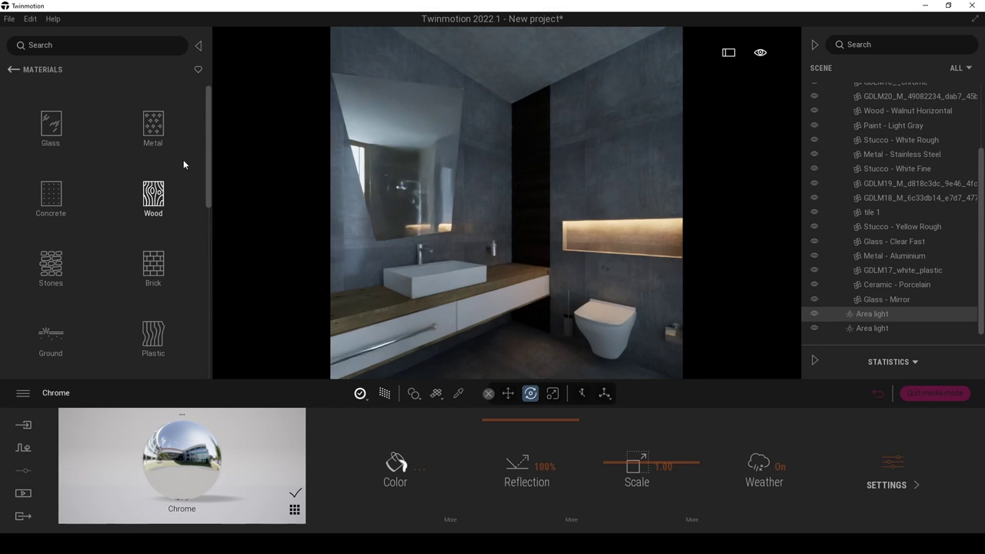
left_click(153, 196)
mouse_move(130, 187)
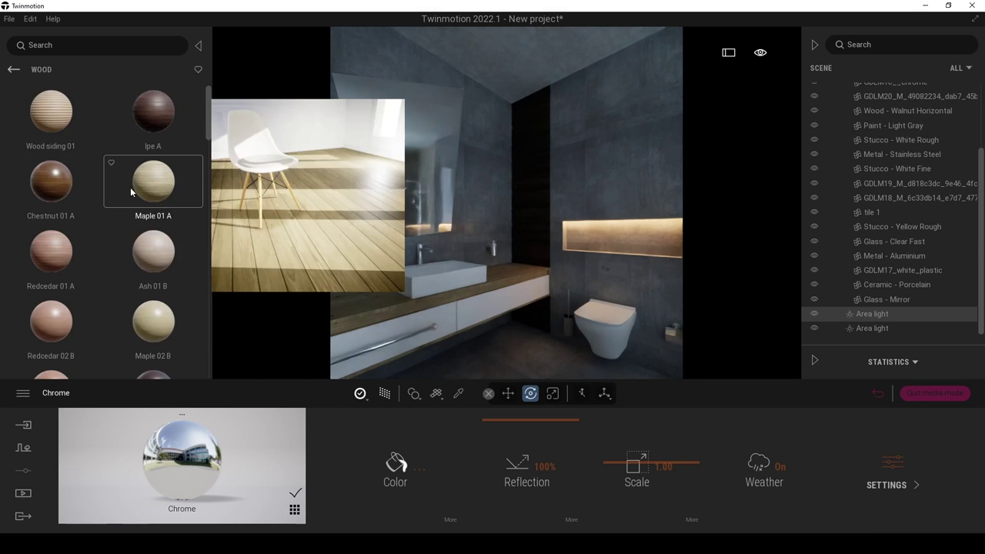
left_click(13, 69)
left_click(14, 69)
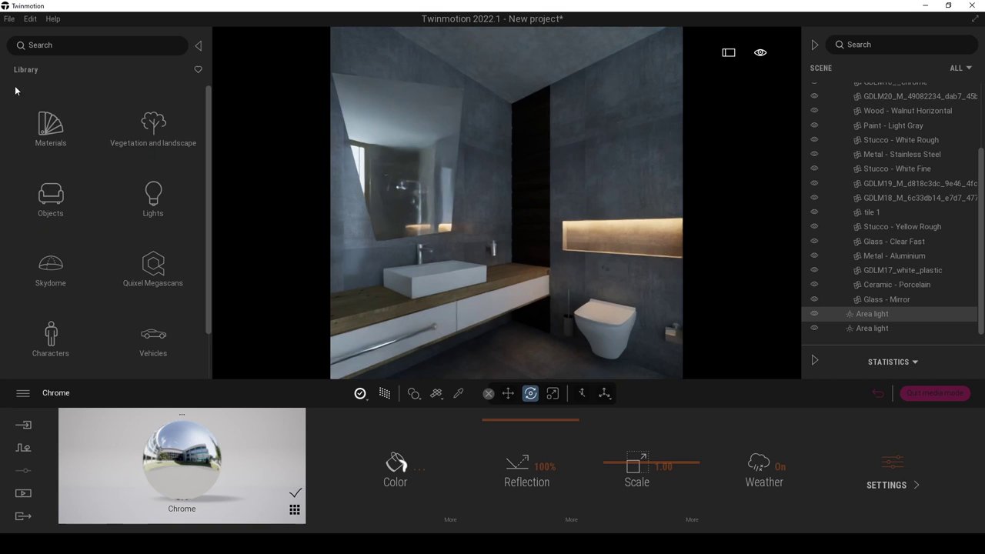
scroll(108, 158, "down", 2)
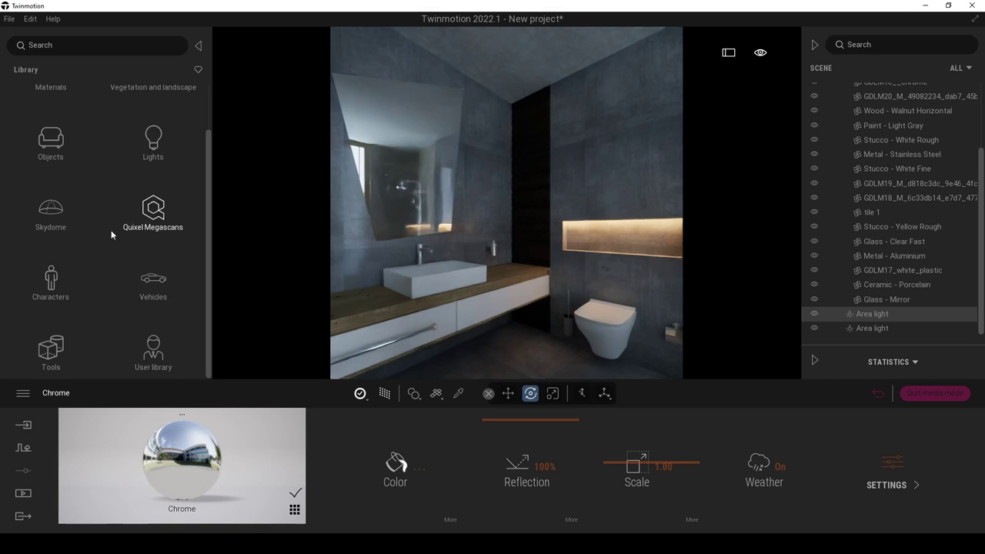
left_click(158, 214)
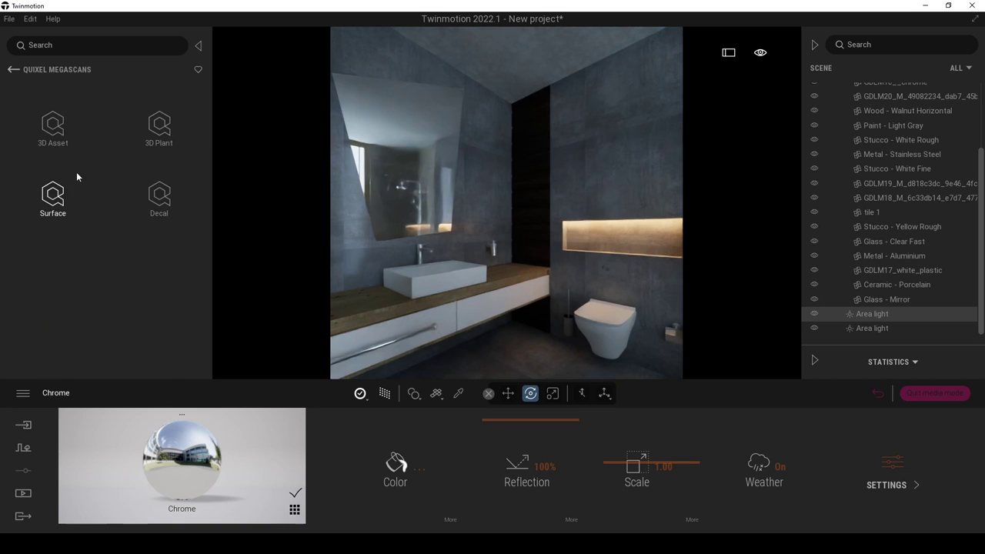
left_click(56, 197)
left_click(150, 133)
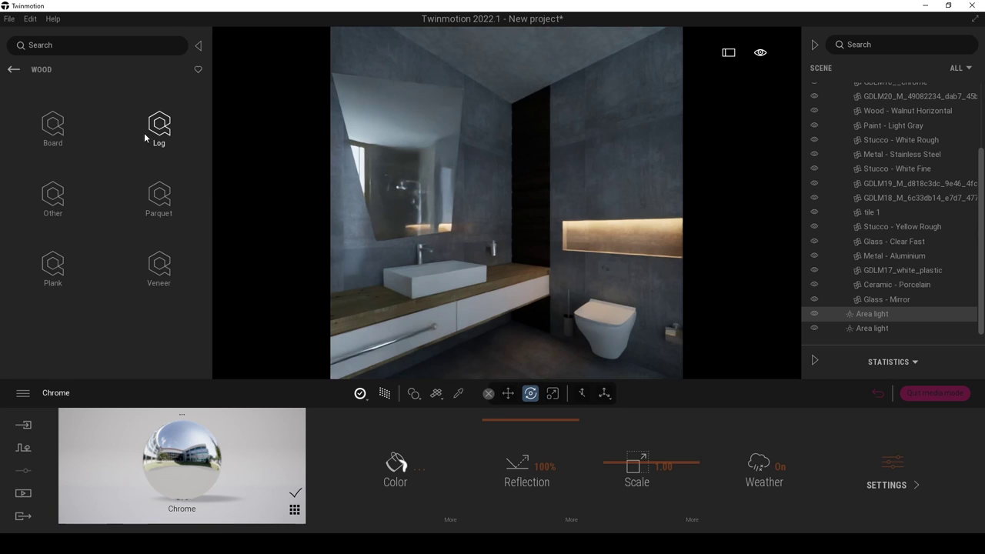
left_click(155, 271)
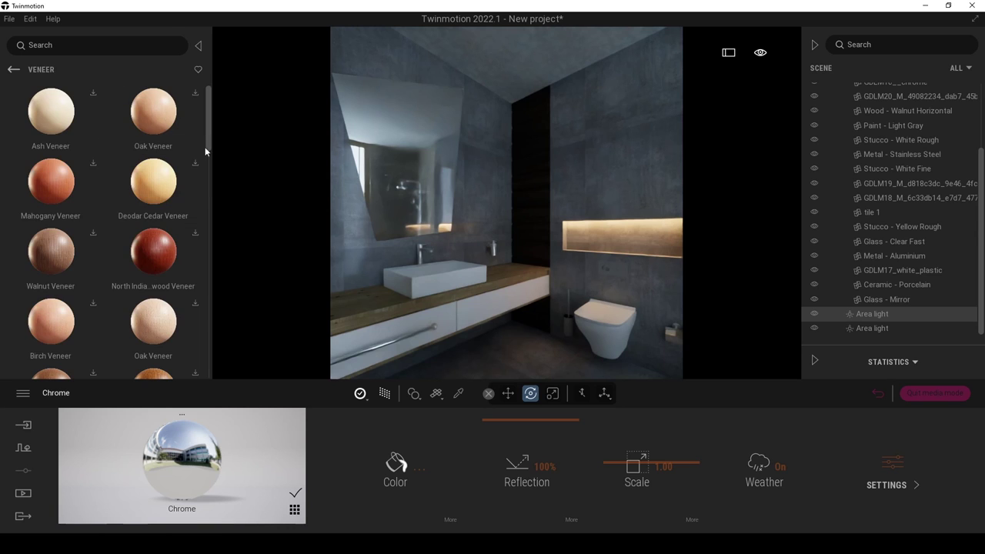
mouse_move(208, 127)
left_mouse_down()
mouse_move(211, 220)
mouse_move(212, 125)
left_mouse_up()
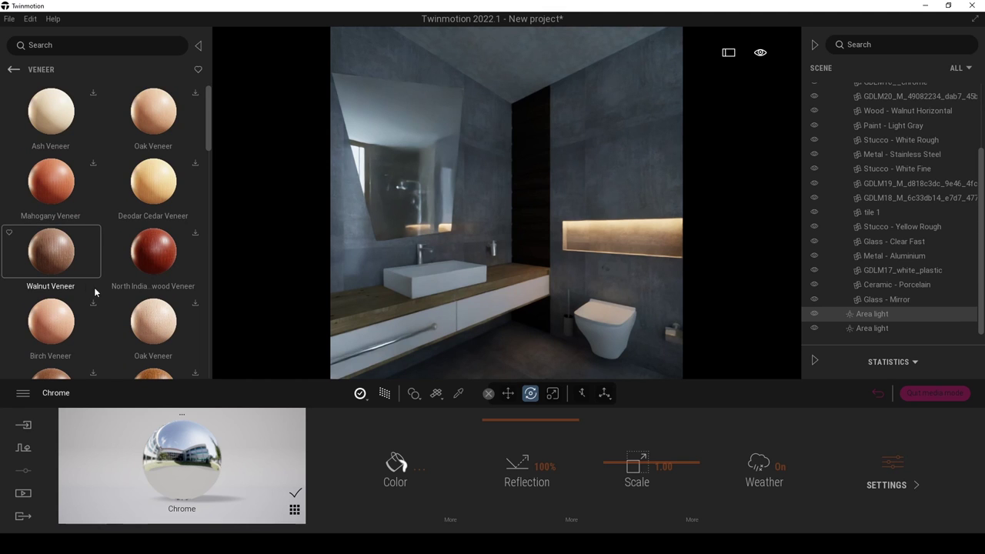
left_click_drag(46, 258, 522, 173)
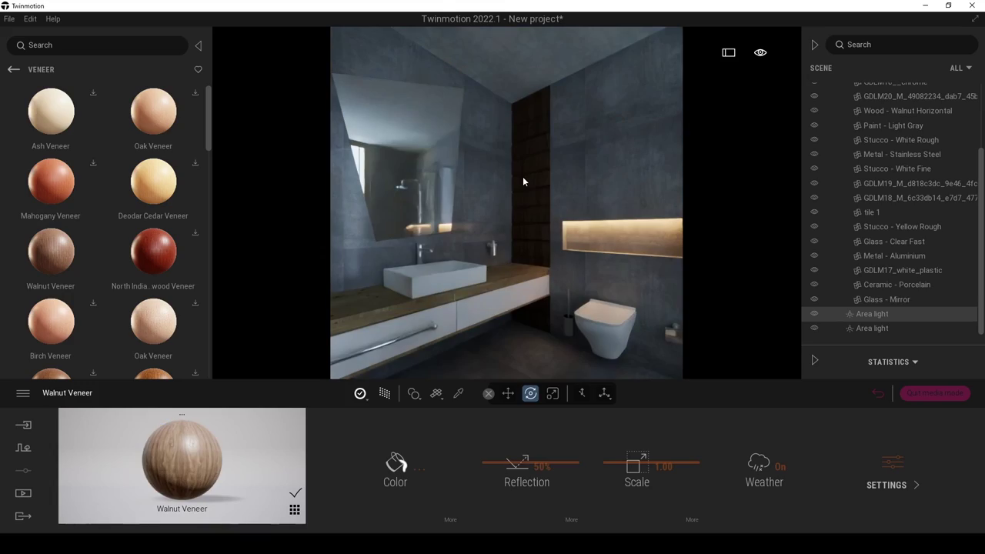
Set the Walnut Veneer's reflection to 83% and its color luminosity to about 76%.
left_click_drag(495, 462, 505, 433)
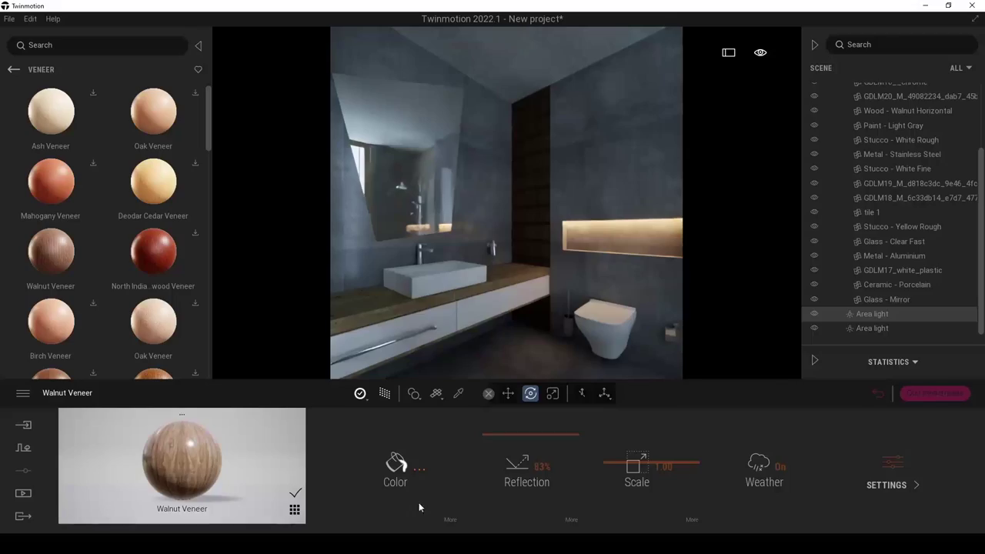
left_click(453, 521)
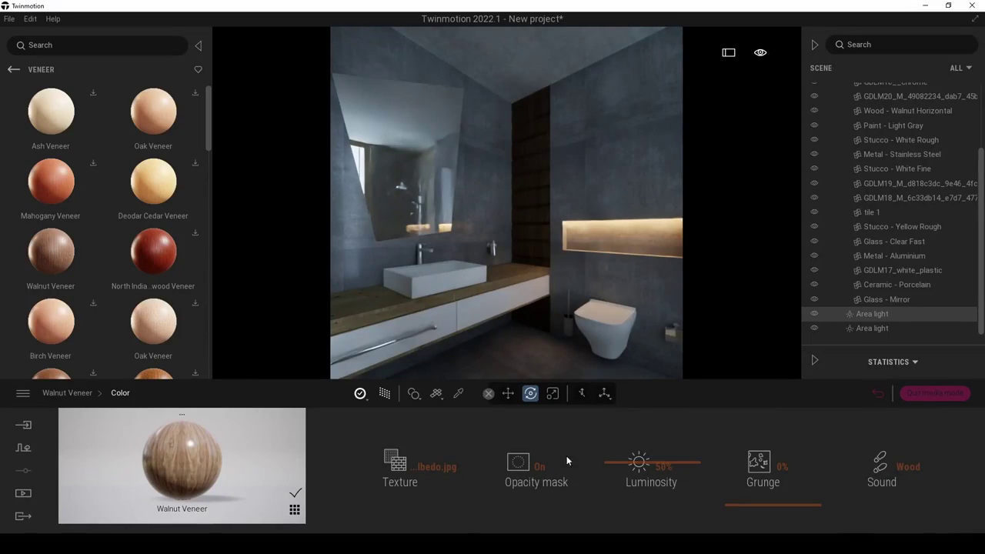
left_click_drag(627, 461, 631, 444)
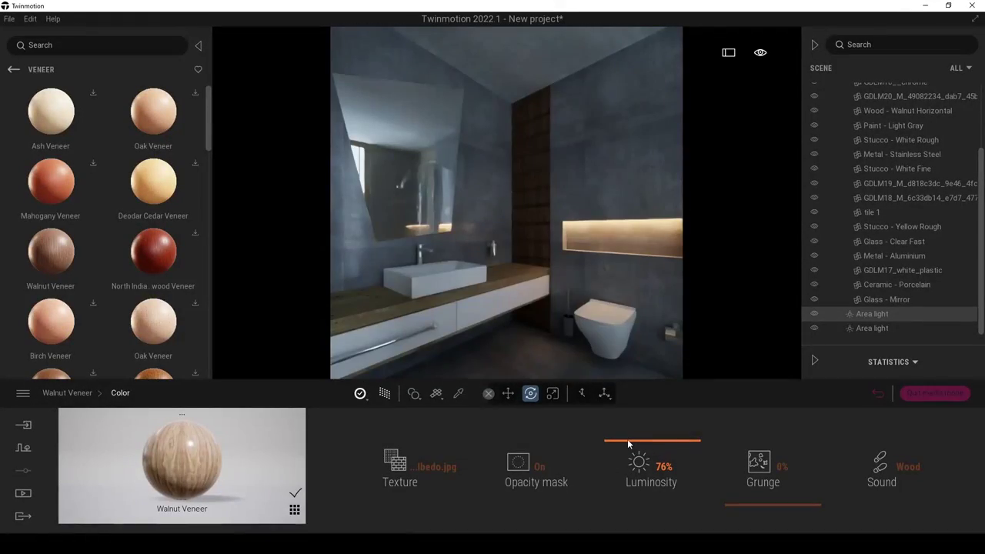
left_click(60, 393)
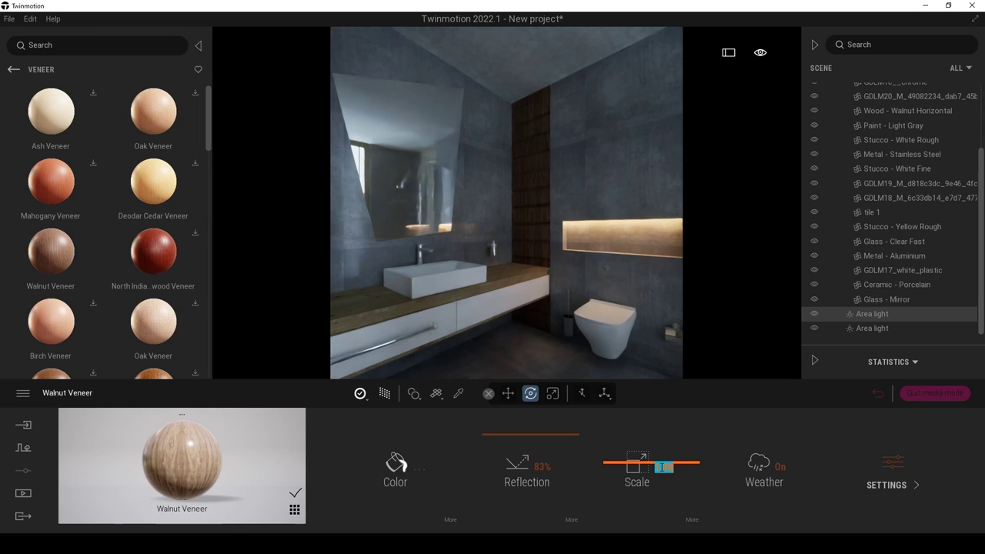
Set the Walnut Veneer's texture scale to 0.5 and its rotation to 90°.
key("Return")
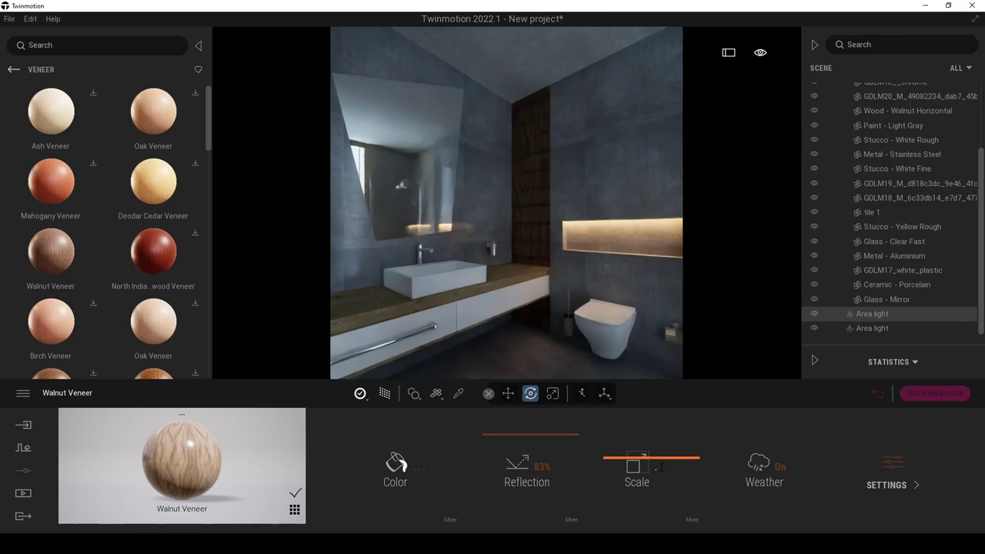
type(".5")
key("Return")
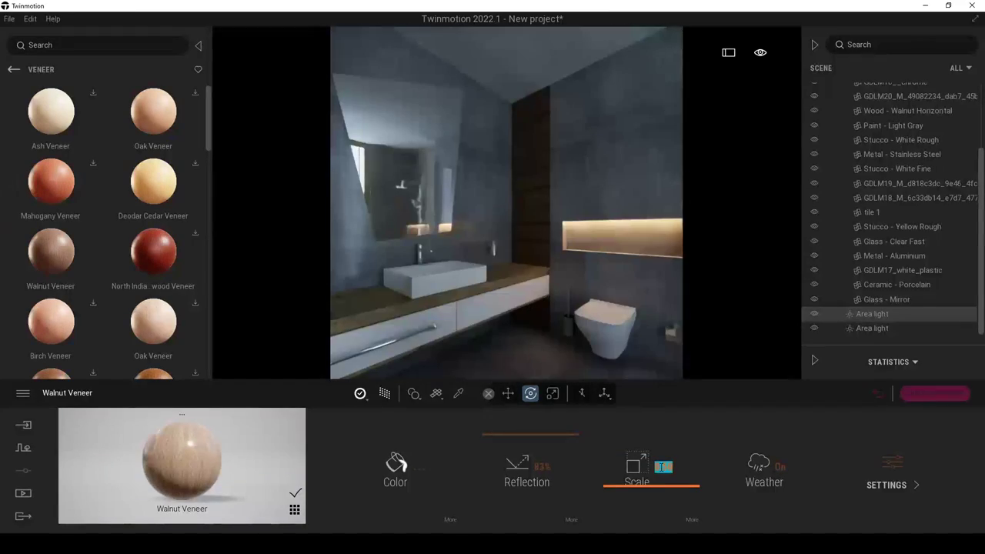
left_click(692, 520)
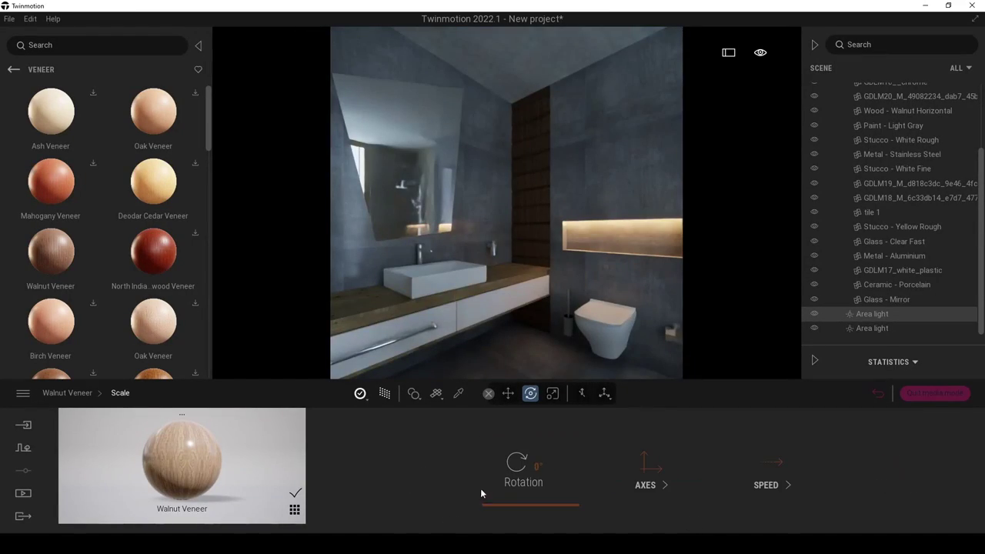
left_click(533, 473)
left_click(534, 472)
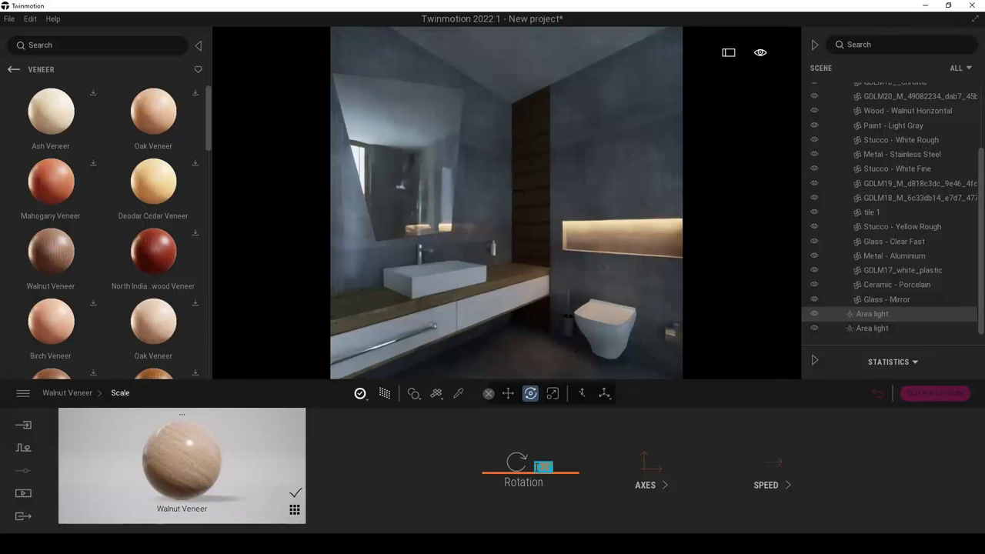
key("Return")
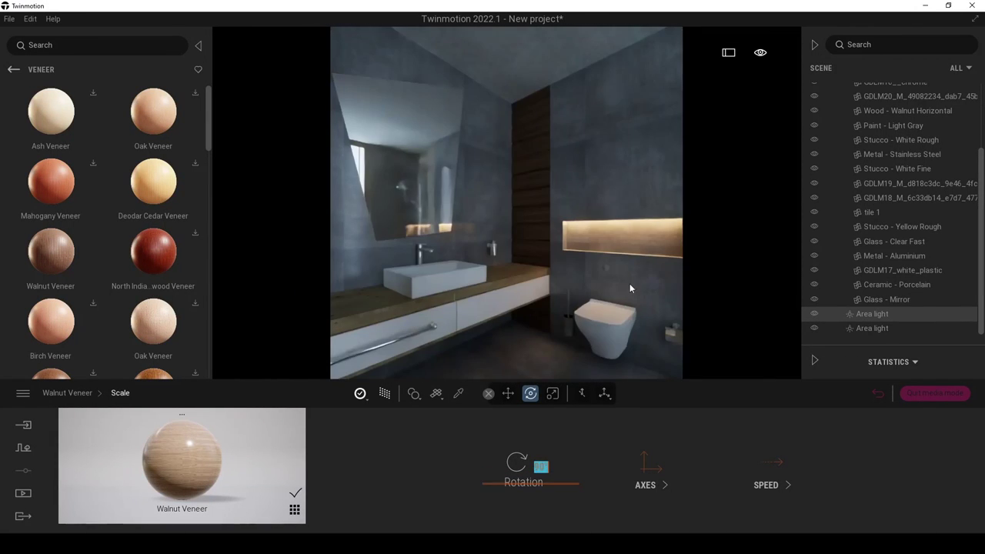
Pick the tile 1 material from the wall beside the wooden strip and set its reflection to 95%.
left_click(621, 226)
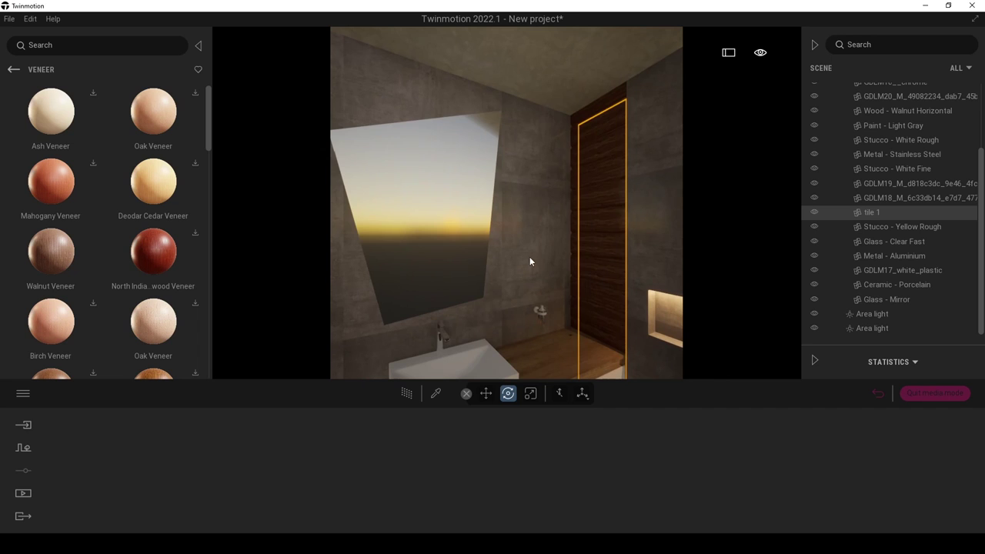
right_click_drag(553, 258, 589, 282)
key("w")
key("t")
left_click(556, 250)
key("s")
right_click_drag(481, 289, 462, 215)
key("w")
left_click_drag(539, 231, 438, 242)
key("w")
right_click_drag(525, 279, 493, 279)
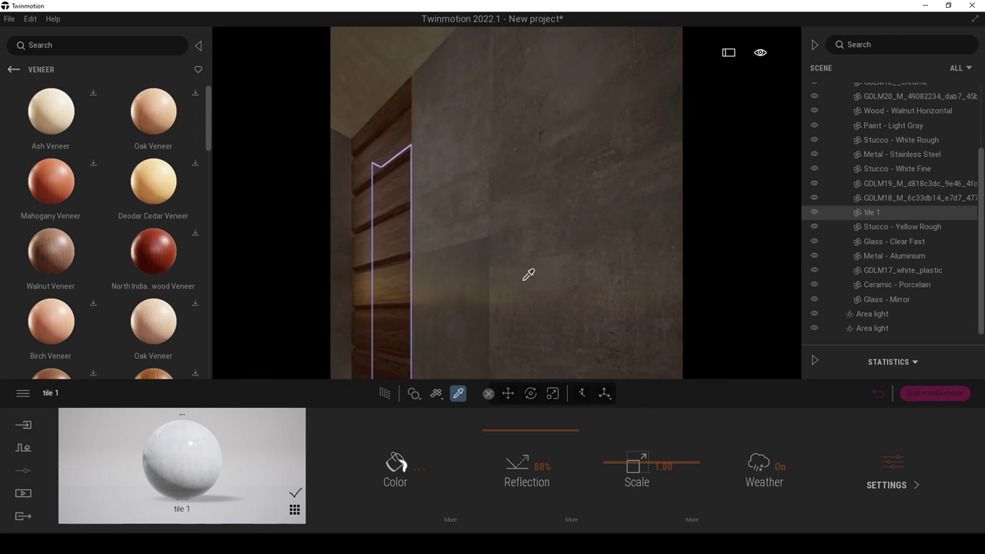
left_click_drag(494, 435, 515, 429)
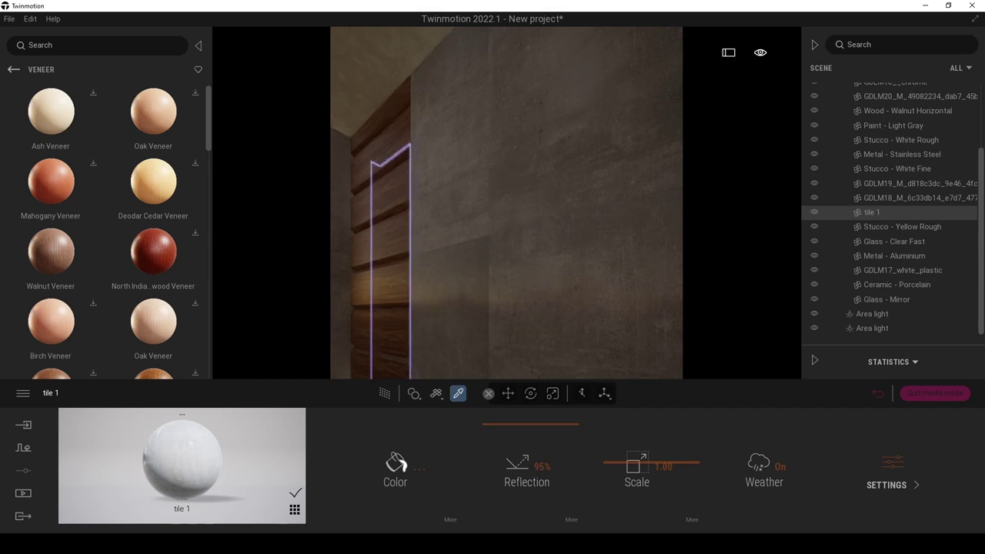
Pick the Walnut Veneer from the corner wall strip and lower its texture scale slightly.
key("w")
key("a")
left_click(453, 300)
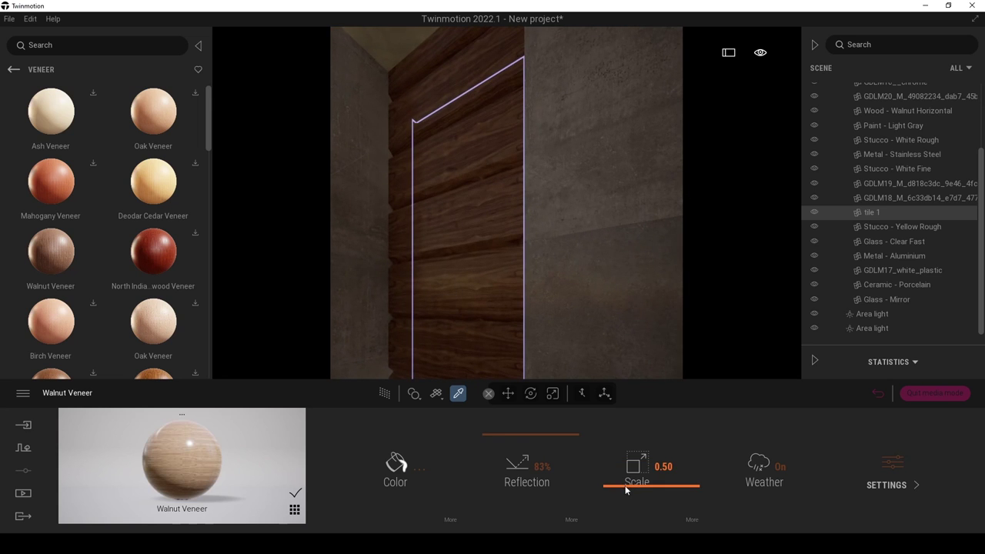
right_click_drag(539, 268, 532, 275)
key("s")
key("w")
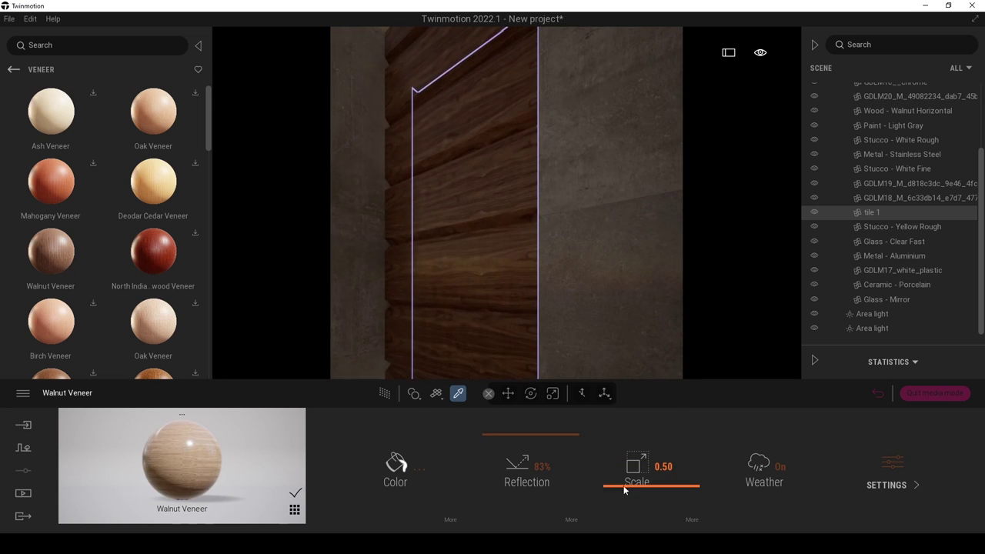
left_click_drag(627, 490, 627, 496)
Pick the vanity countertop's Wood - Pine Grained Horizontal material and set its reflection to 91%.
right_click_drag(501, 216, 528, 285)
key("s")
key("w")
key("s")
key("w")
right_click_drag(572, 242, 578, 244)
left_click(578, 244)
left_click_drag(509, 499, 520, 425)
key("w")
mouse_move(507, 203)
right_mouse_down()
mouse_move(470, 212)
mouse_move(505, 204)
right_mouse_up()
key("s")
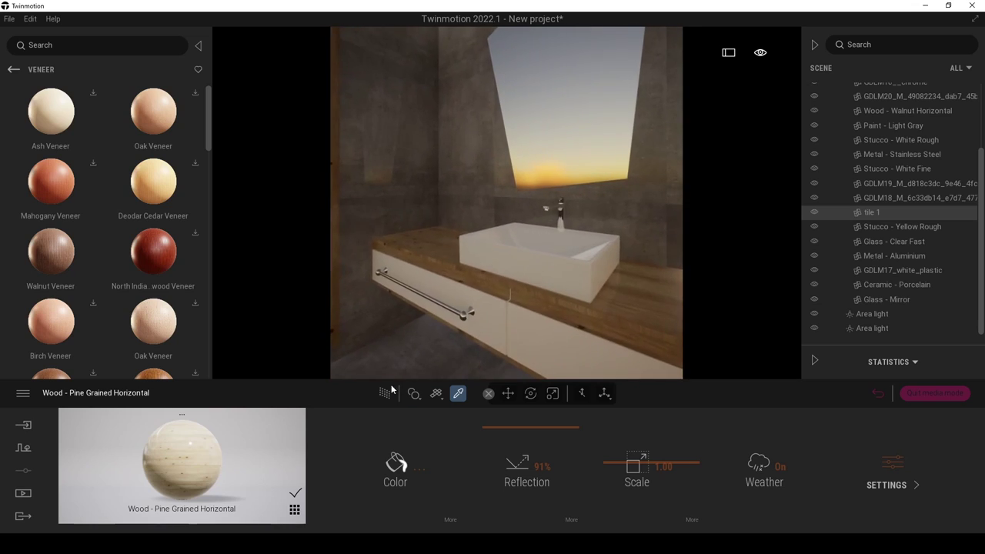
left_click(384, 393)
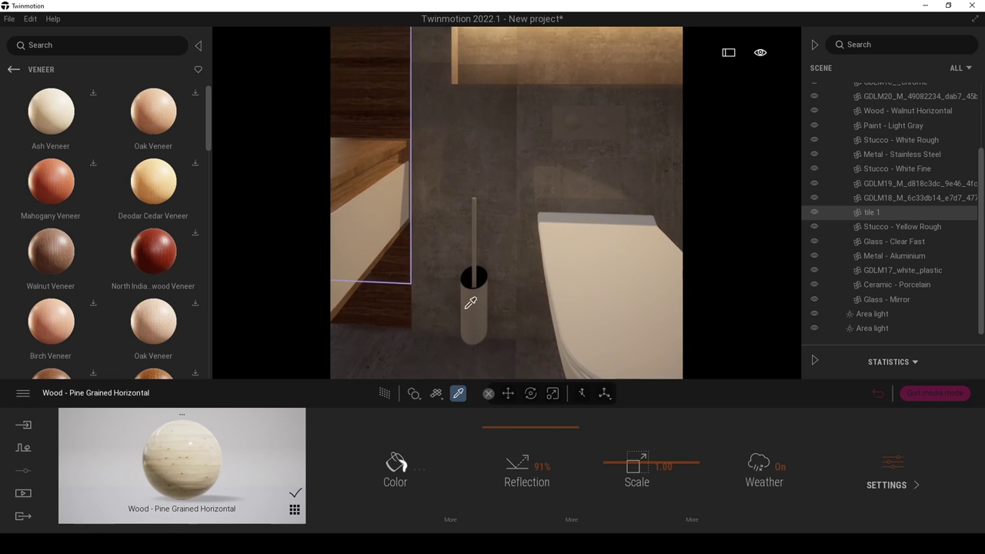
Pick the toilet brush holder's material, turn its metalness on and set its reflection to 90%.
left_click(464, 304)
left_click_drag(523, 501, 523, 433)
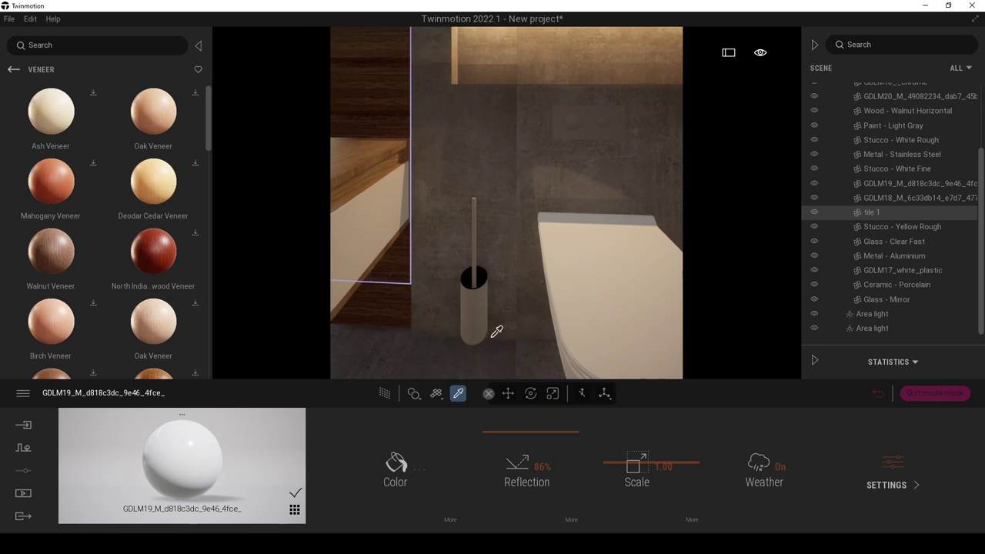
left_click(886, 485)
left_click(652, 462)
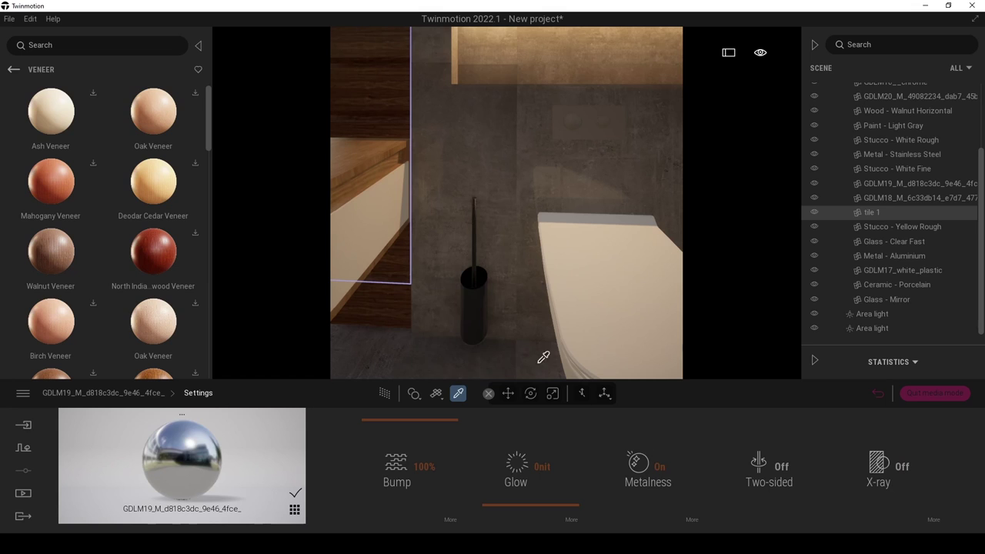
left_click(120, 393)
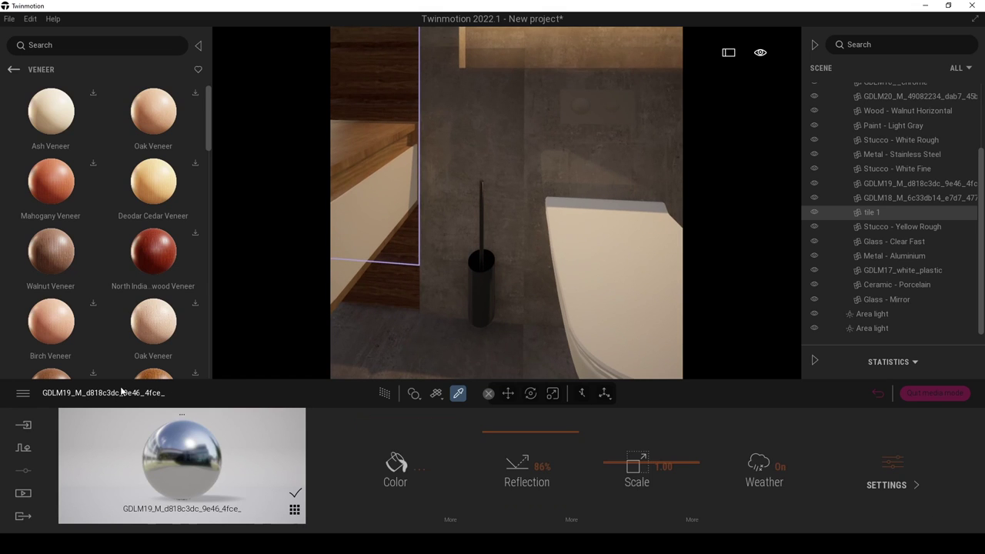
left_click_drag(513, 431, 516, 428)
Lighten the toilet brush holder's material color to F2F2F2.
left_click(397, 466)
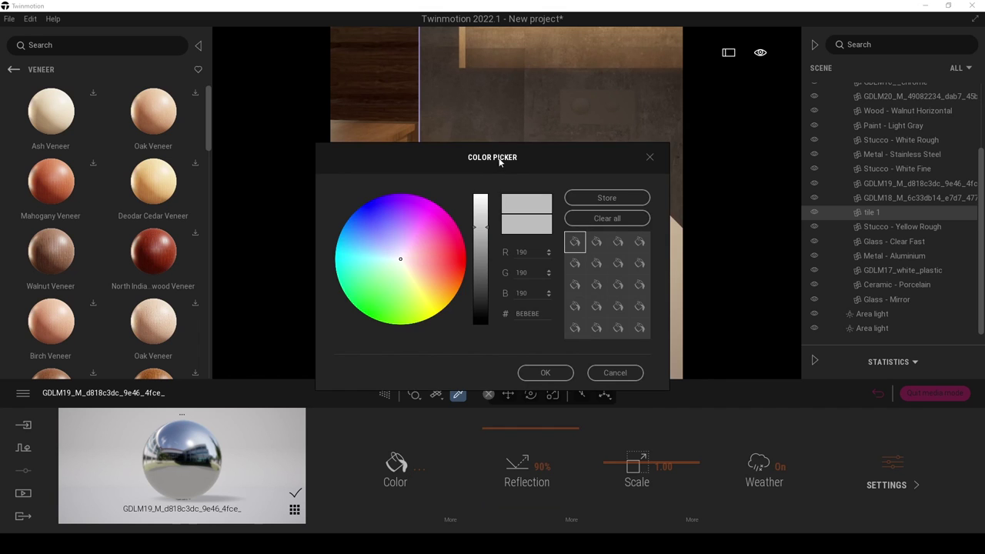
left_click_drag(497, 163, 787, 322)
left_click_drag(735, 343, 744, 314)
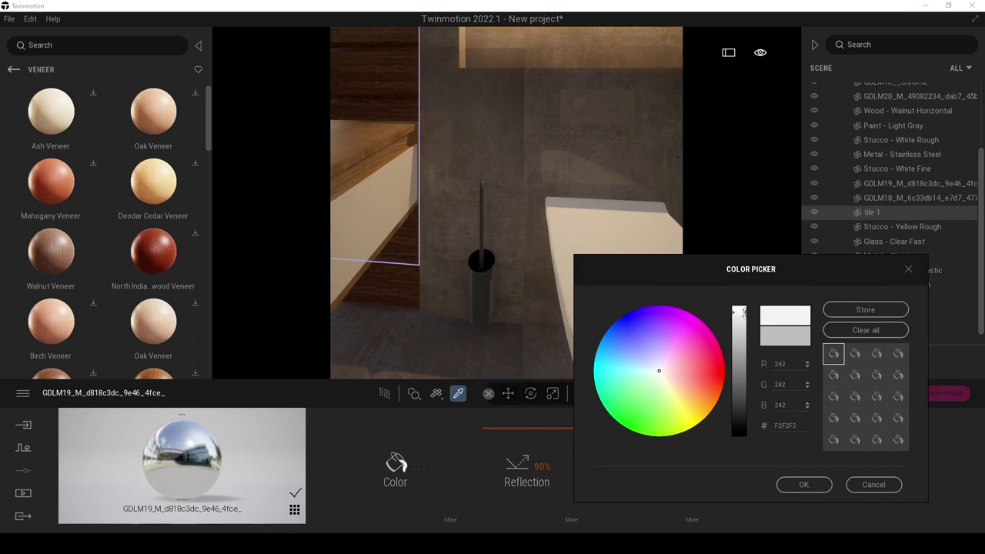
left_click(802, 485)
Pick the toilet's Ceramic - Porcelain material and set its reflection to 91%.
scroll(592, 328, "down", 10)
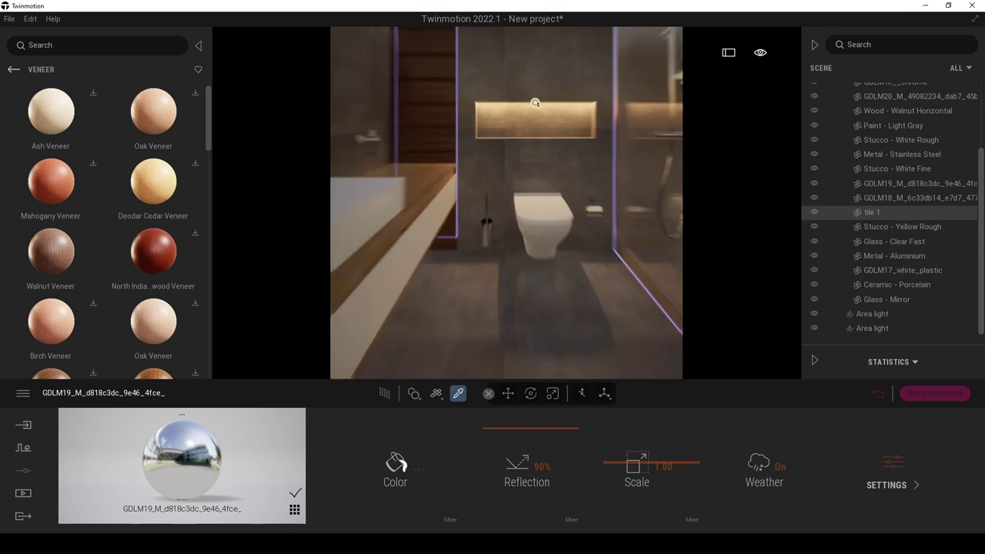
scroll(581, 304, "up", 5)
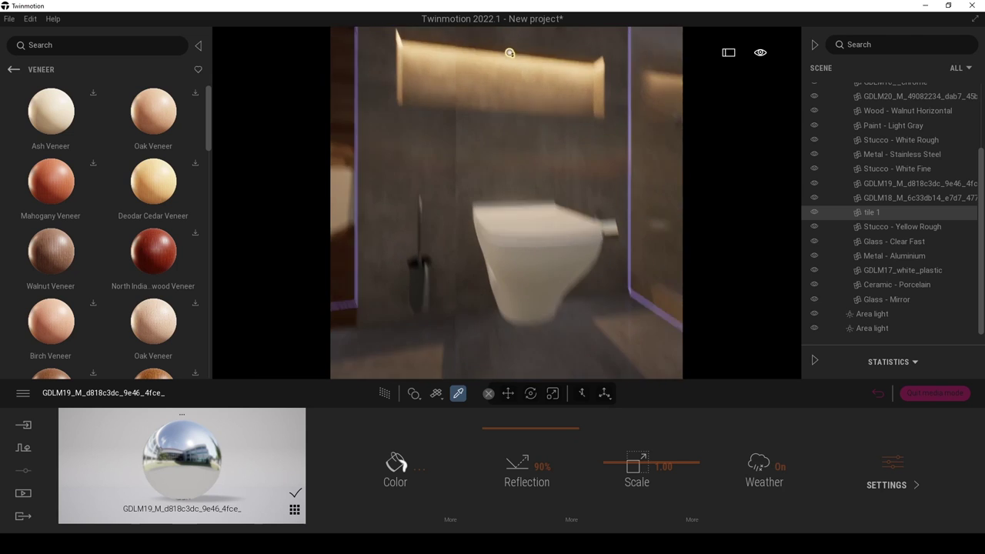
left_click(530, 207)
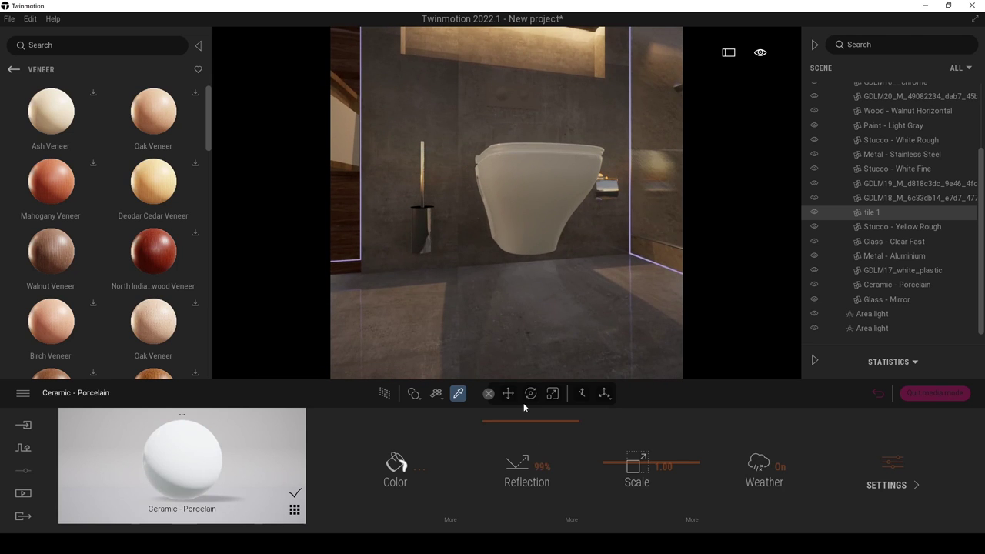
left_click_drag(501, 426, 515, 427)
scroll(617, 329, "up", 5)
Apply the Quixel bare metal surface Brushed Aluminum to the flush plate above the toilet and view the result.
middle_click_drag(616, 329, 617, 516)
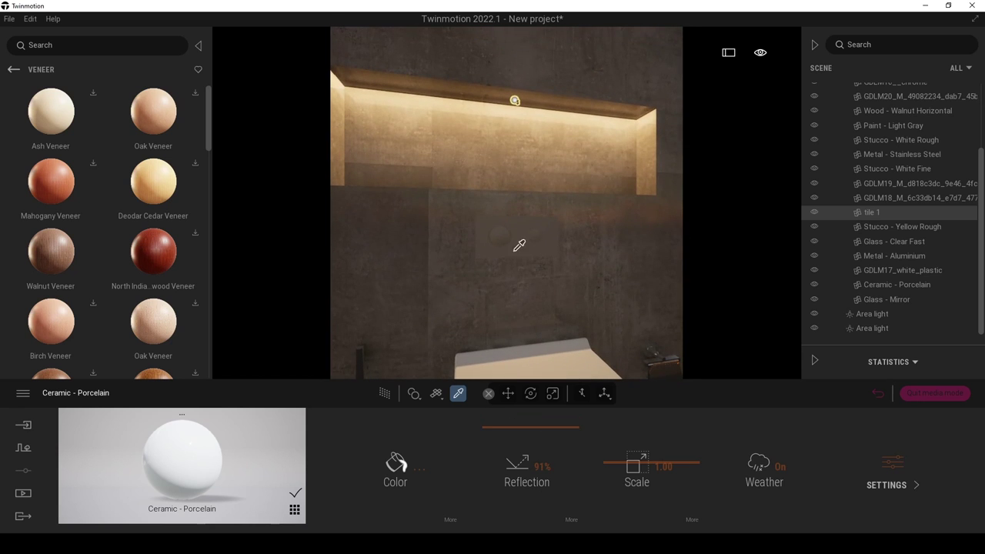
left_click(14, 69)
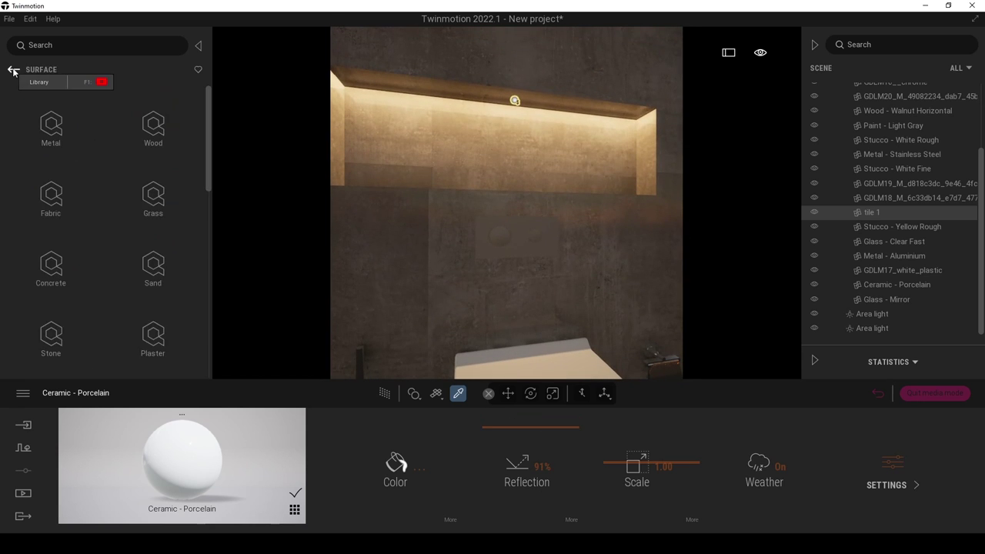
left_click(51, 125)
left_click(56, 143)
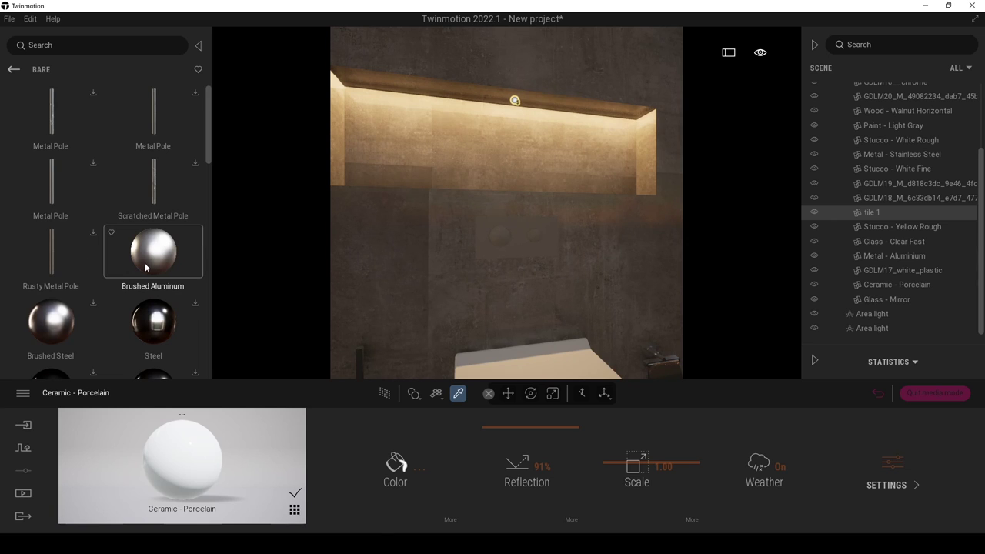
mouse_move(137, 266)
left_mouse_down()
mouse_move(494, 239)
mouse_move(477, 254)
left_mouse_up()
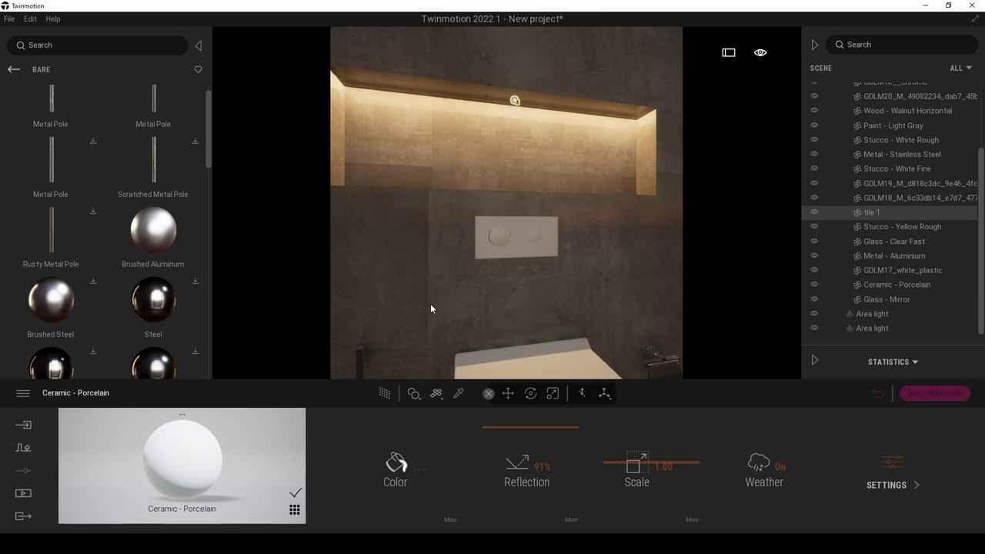
middle_click_drag(564, 292, 494, 288, "shift")
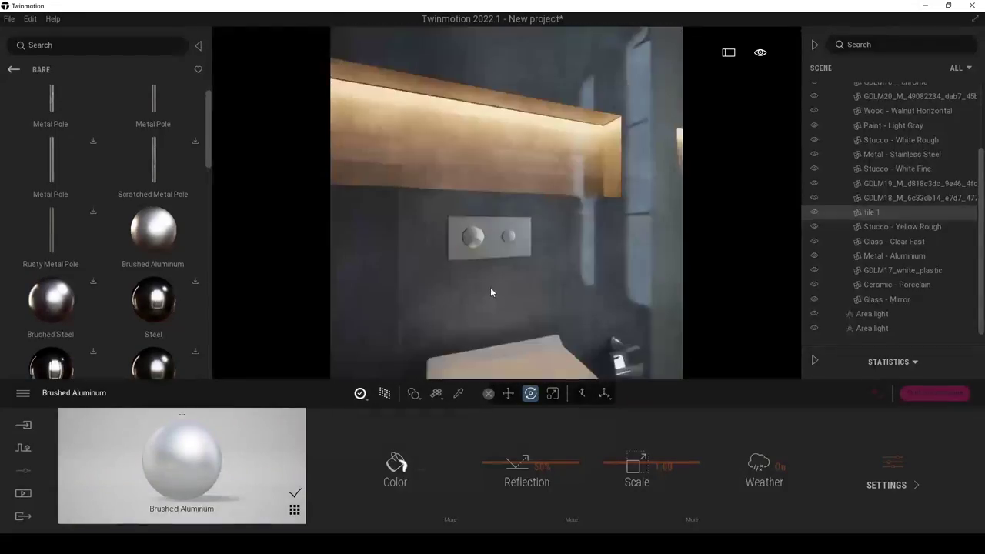
scroll(490, 289, "down", 5)
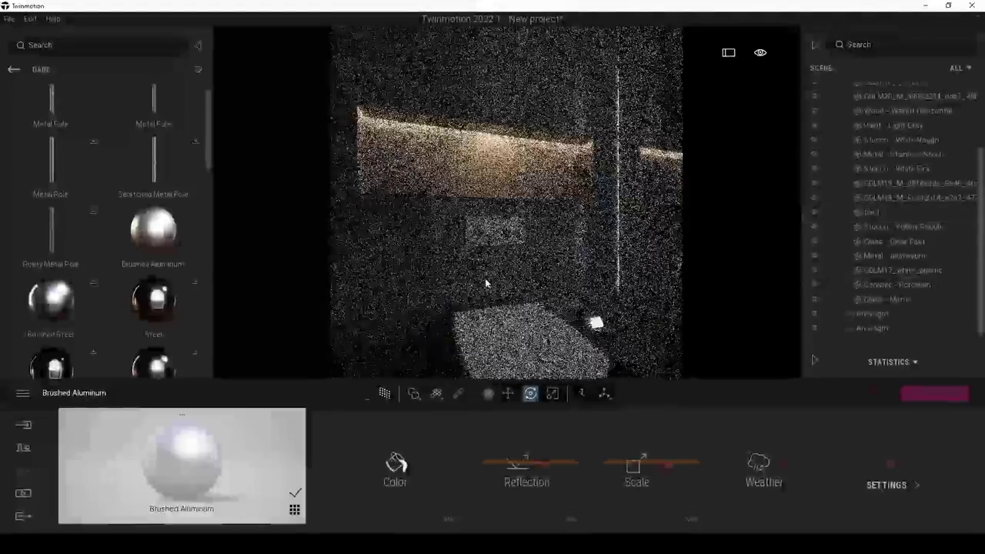
Look through the Quixel surface categories and the standard Materials categories for an alternative wall finish.
left_click(14, 69)
left_click(14, 69)
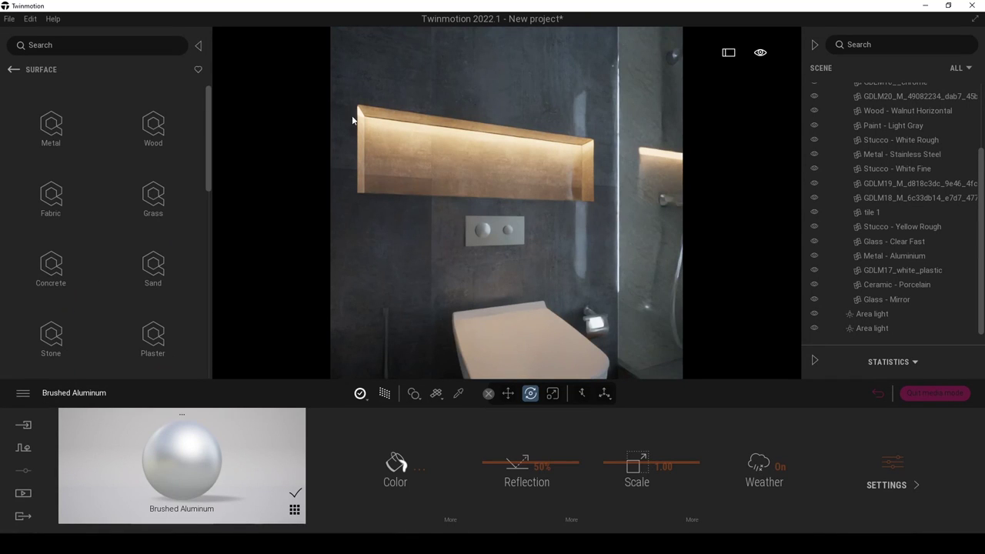
scroll(207, 119, "down", 1)
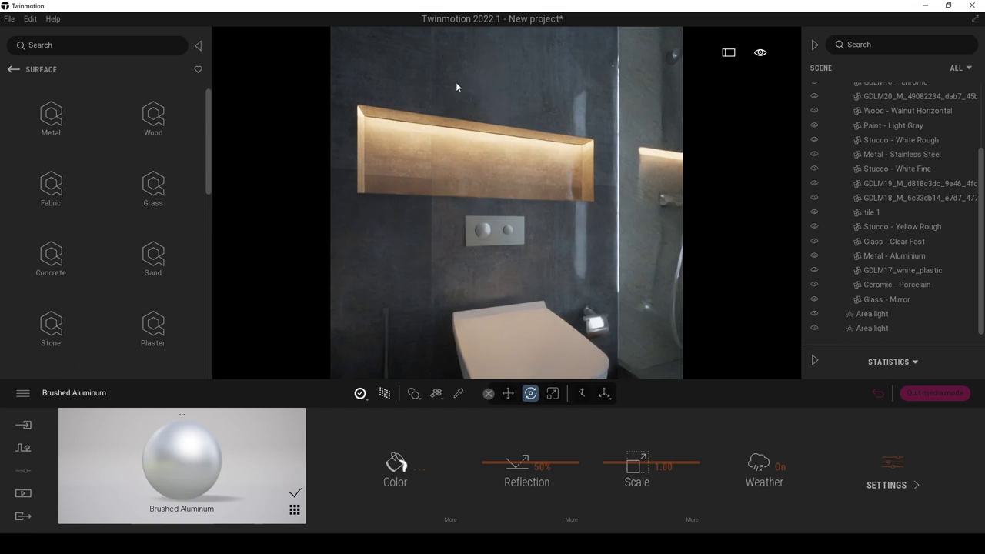
scroll(207, 142, "down", 3)
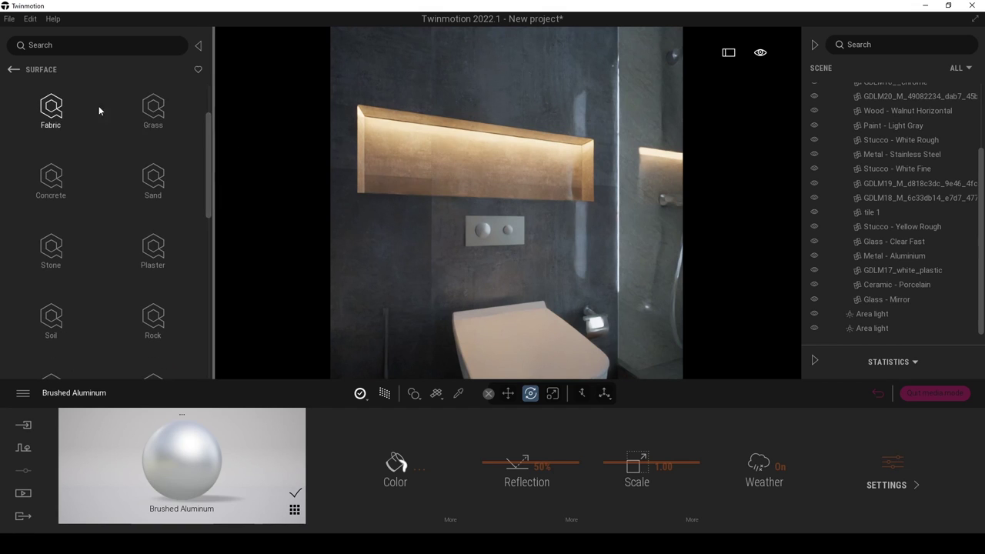
left_click(9, 71)
left_click(15, 69)
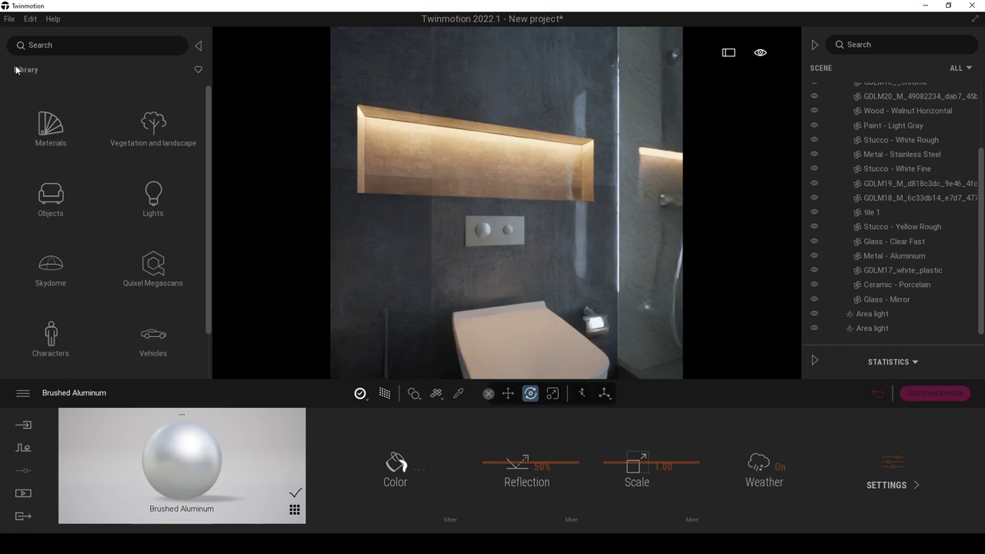
left_click(50, 136)
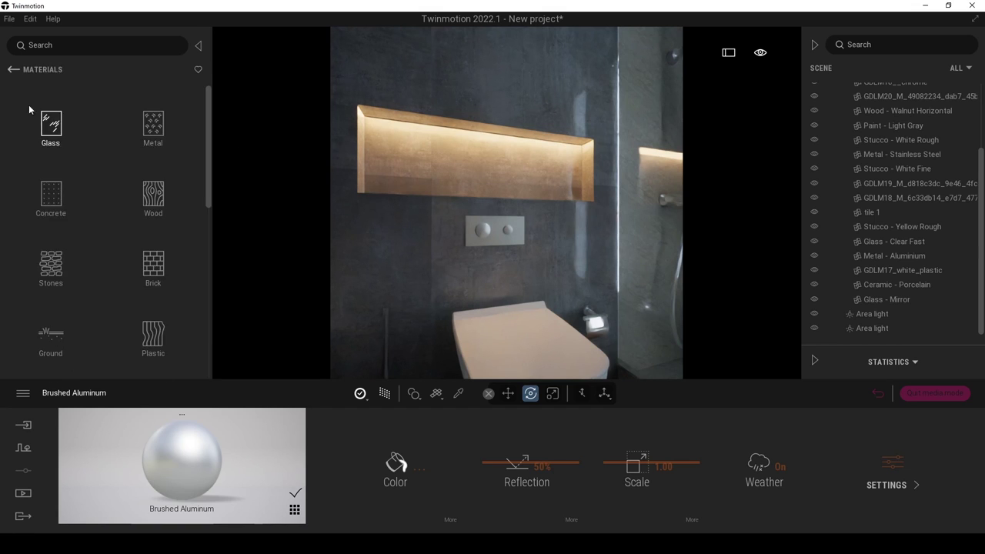
left_click(9, 71)
Try the Quixel smooth concrete surface Concrete Floor on the wall around the toilet niche.
left_click(154, 269)
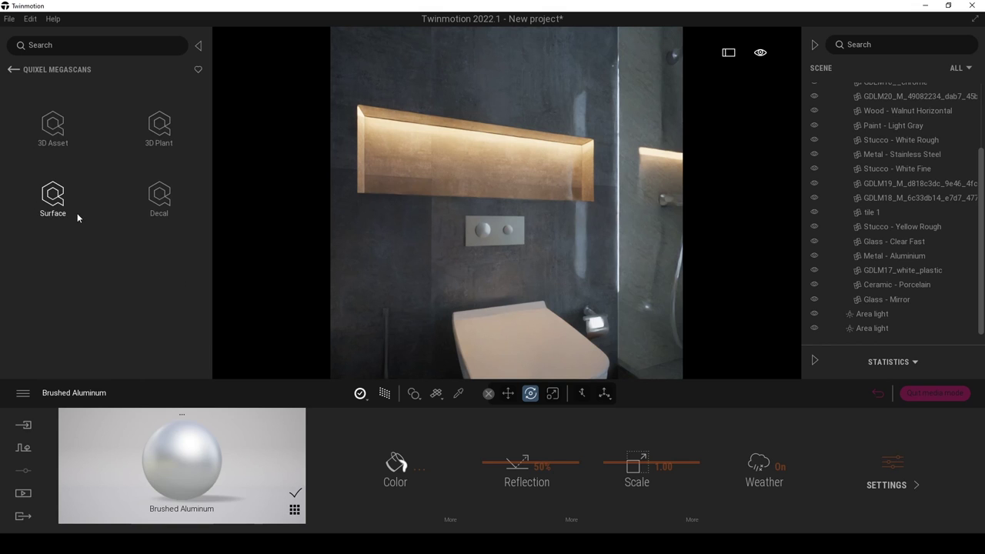
left_click(53, 201)
scroll(77, 225, "down", 1)
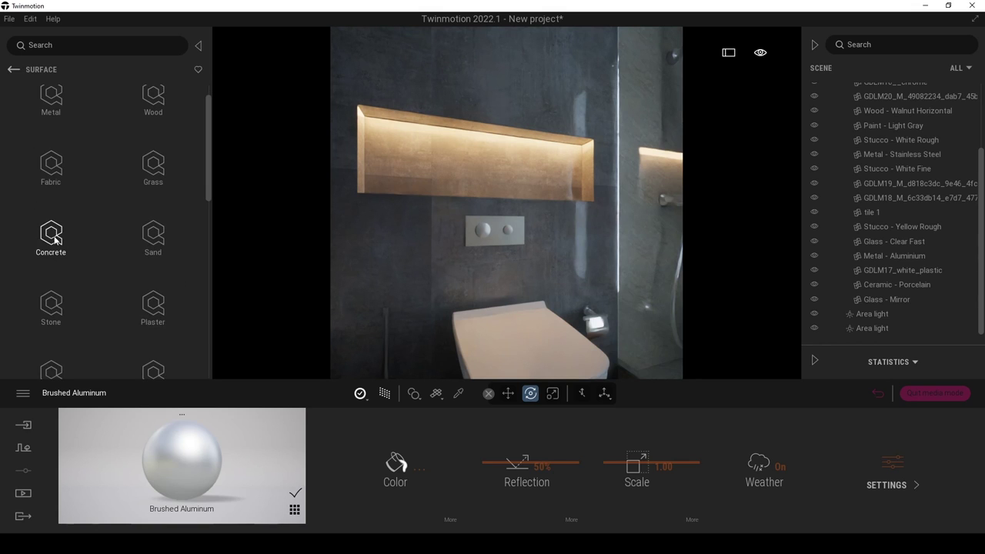
left_click(49, 231)
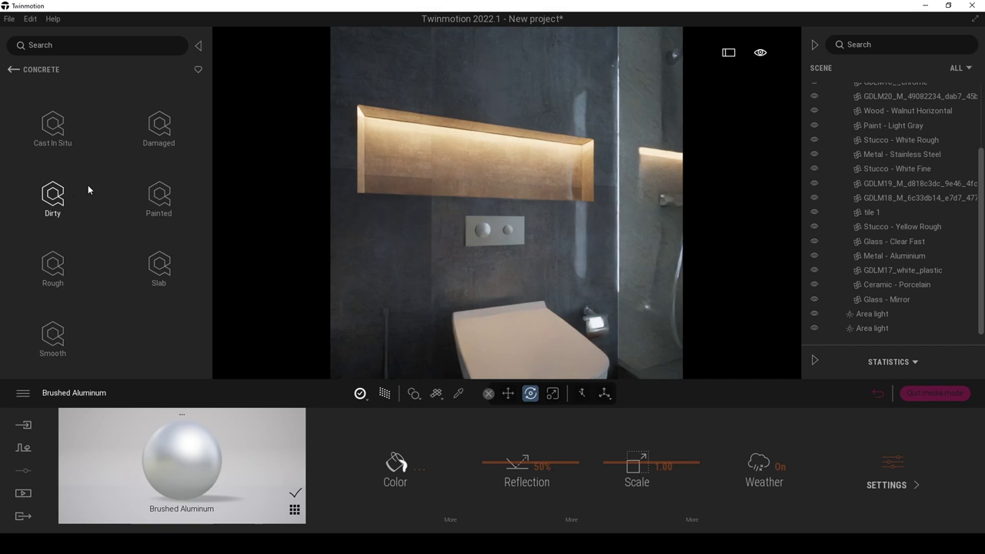
left_click_drag(87, 189, 493, 130)
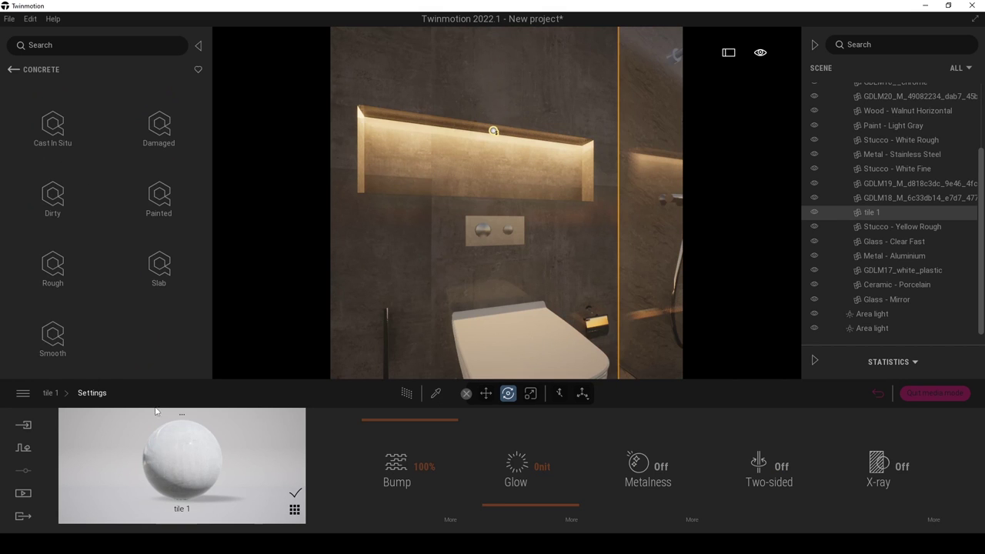
left_click(55, 341)
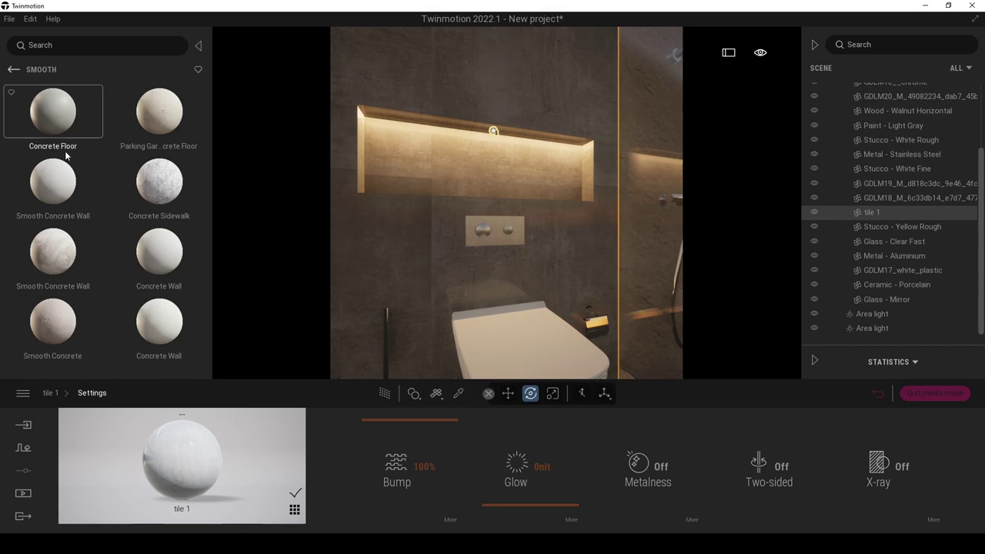
left_click_drag(30, 117, 377, 242)
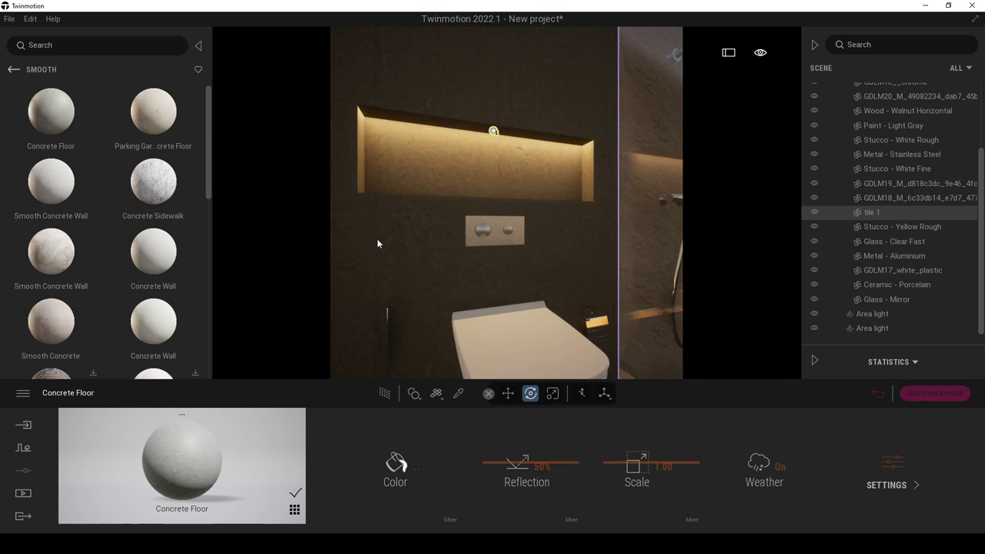
Set the Concrete Floor material's scale to 0.70 and its luminosity to 100%.
left_click_drag(618, 465, 616, 477)
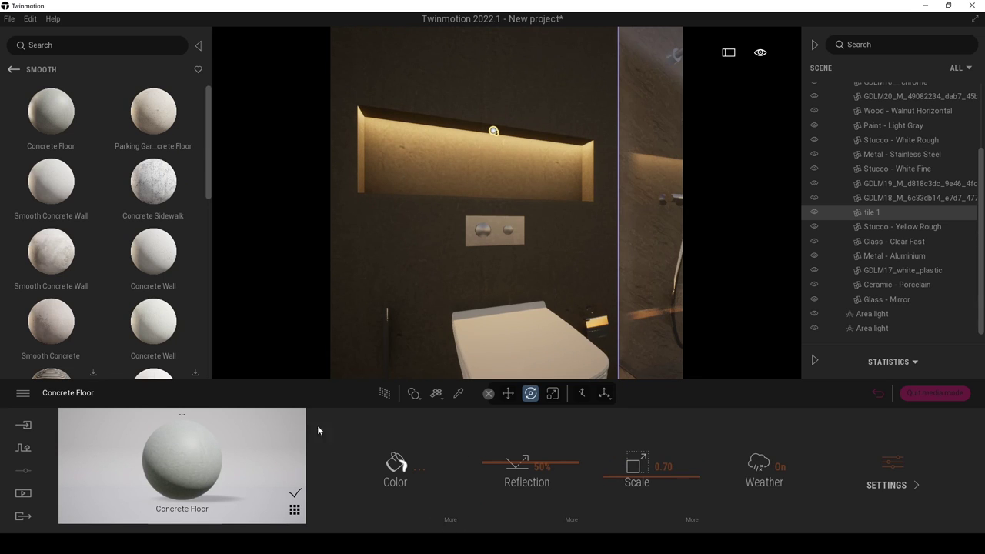
left_click(450, 520)
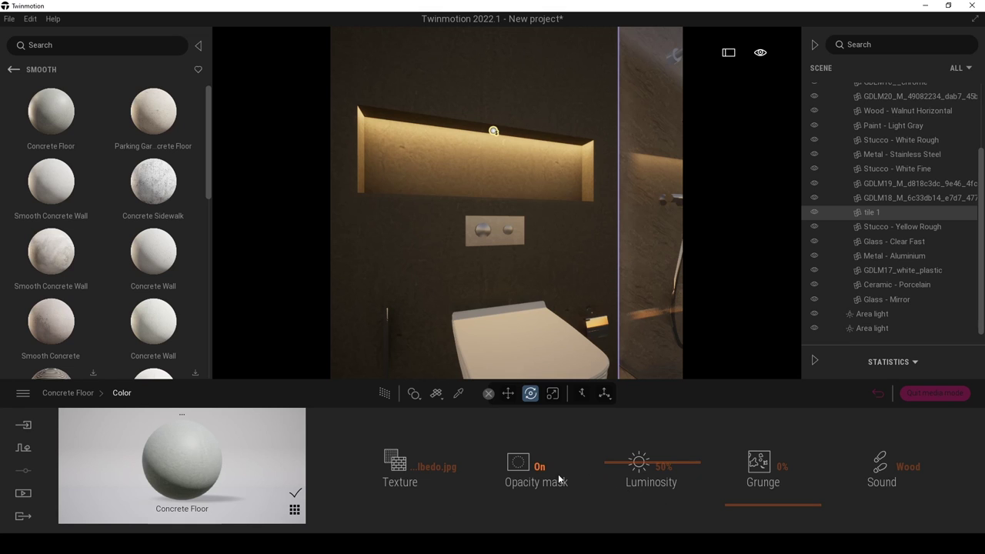
left_click_drag(621, 465, 617, 407)
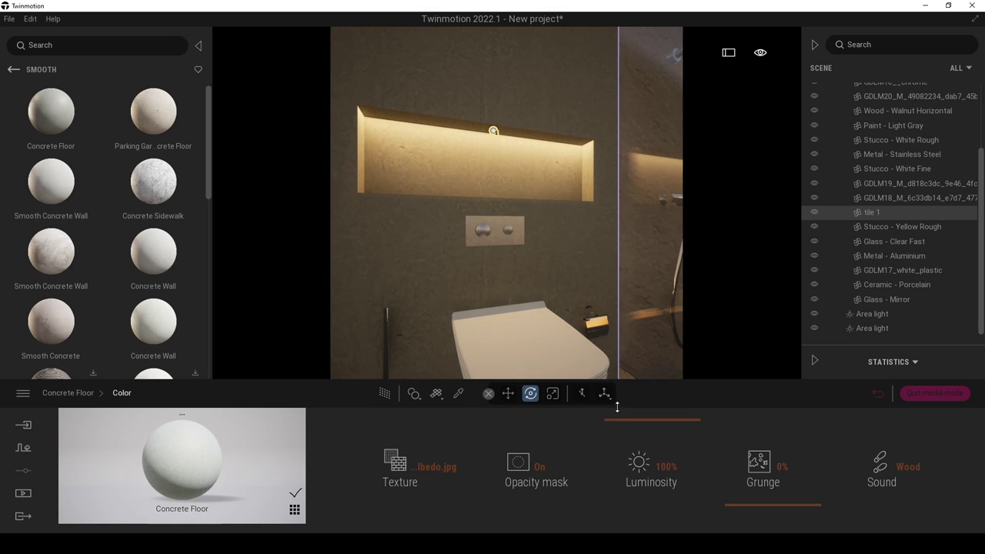
Preview the toilet wall and shower with the path tracer from farther back in the bathroom.
left_click(385, 395)
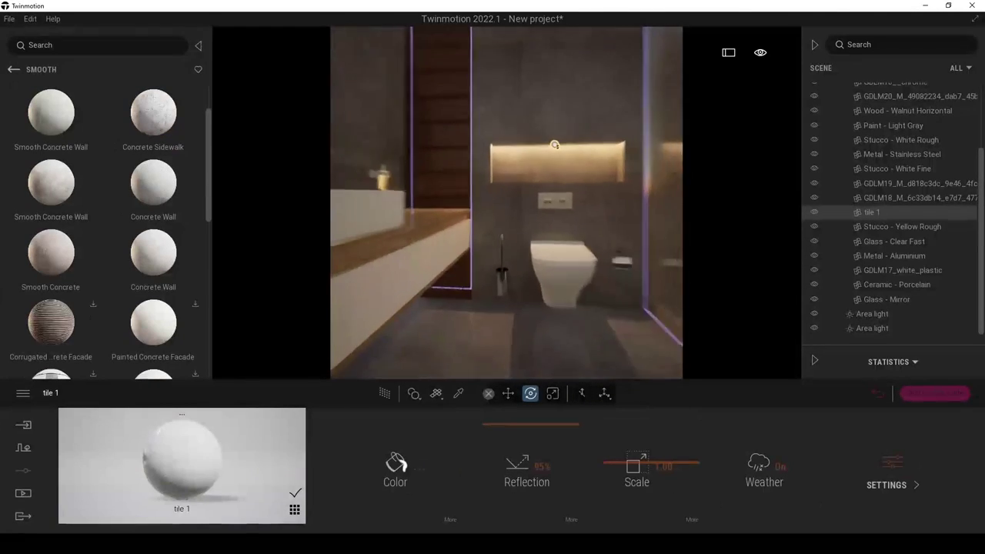
right_click_drag(507, 203, 546, 188)
key("s")
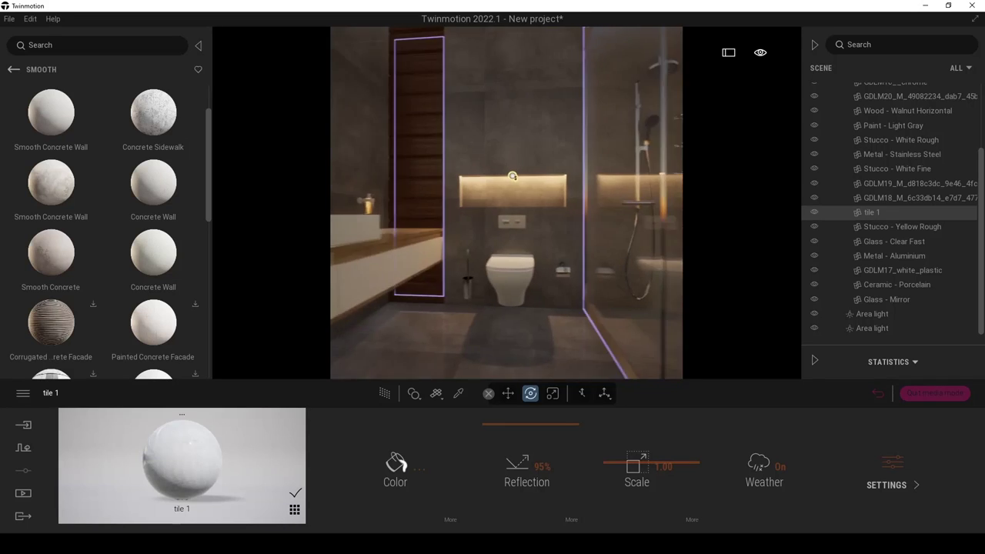
key("w")
key("s")
left_click(384, 394)
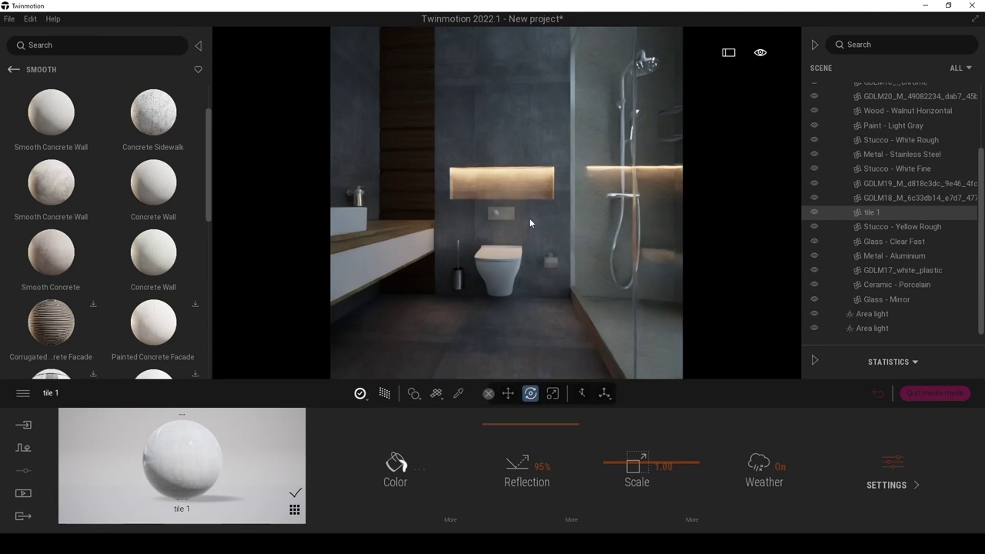
Turn off the path tracer and enlarge the tile 1 material's scale to 1.82.
left_click_drag(620, 466, 625, 466)
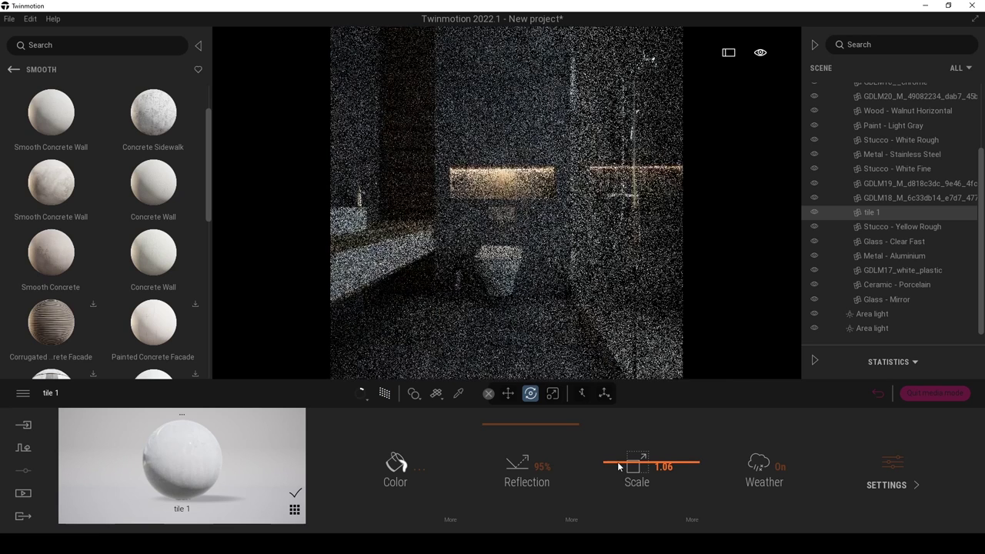
left_click(385, 395)
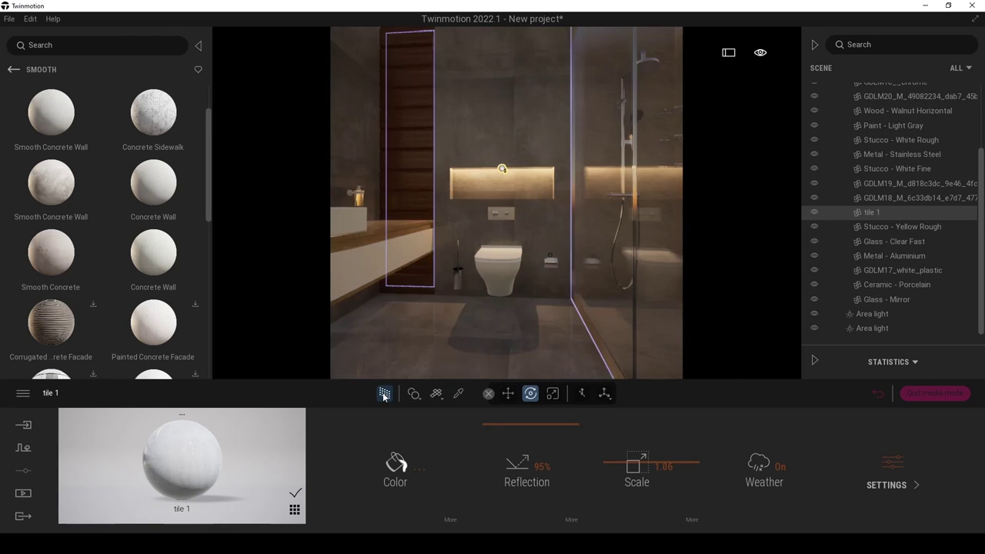
mouse_move(618, 468)
left_mouse_down()
mouse_move(678, 465)
mouse_move(618, 460)
left_mouse_up()
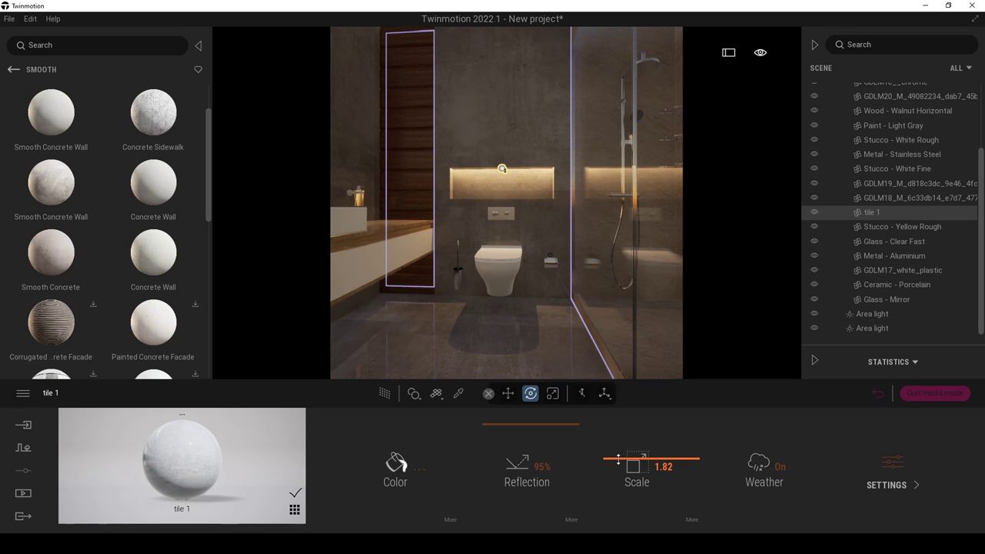
Inspect the walls and ceiling, and set the tile 1 material's reflection to 96% and its scale to 2.37.
right_click_drag(569, 308, 500, 269)
key("w")
key("s")
key("w")
key("s")
key("w")
key("s")
right_click_drag(620, 220, 680, 197)
key("s")
key("w")
right_click_drag(546, 308, 546, 319)
key("w")
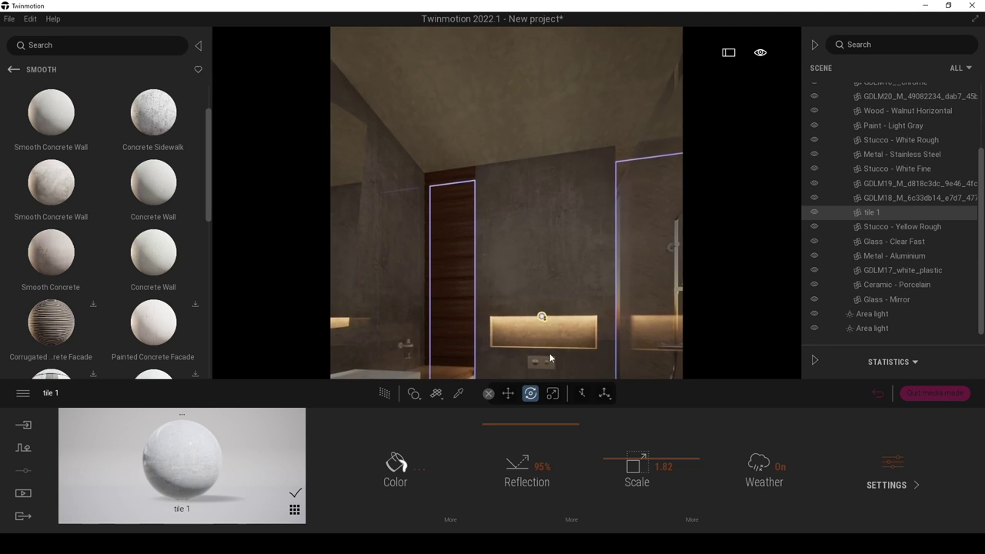
left_click_drag(521, 426, 524, 426)
left_click_drag(636, 462, 634, 460)
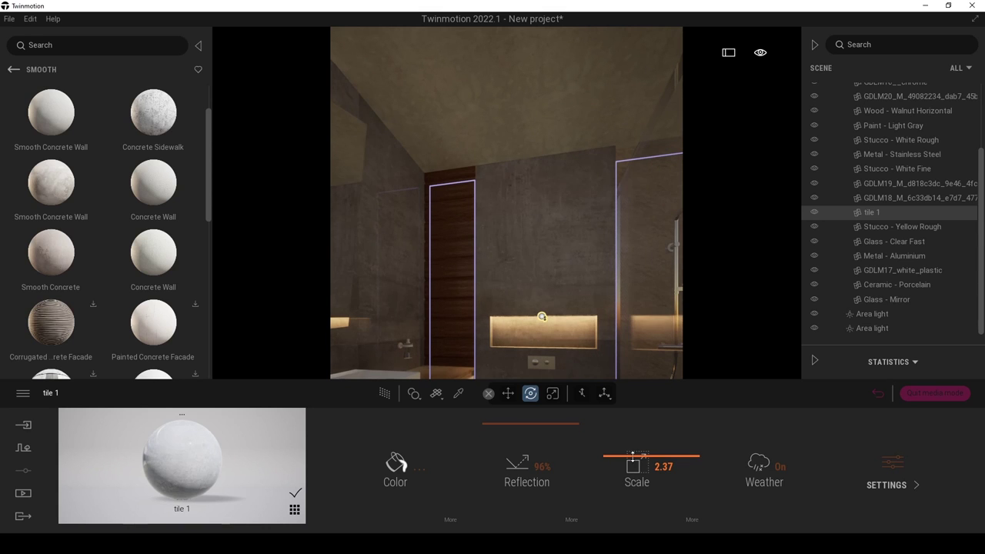
Bring the bathroom ceiling into view and open the Ceilings category of the material library.
key("s")
mouse_move(440, 93)
right_mouse_down()
mouse_move(440, 135)
mouse_move(440, 46)
mouse_move(439, 93)
right_mouse_up()
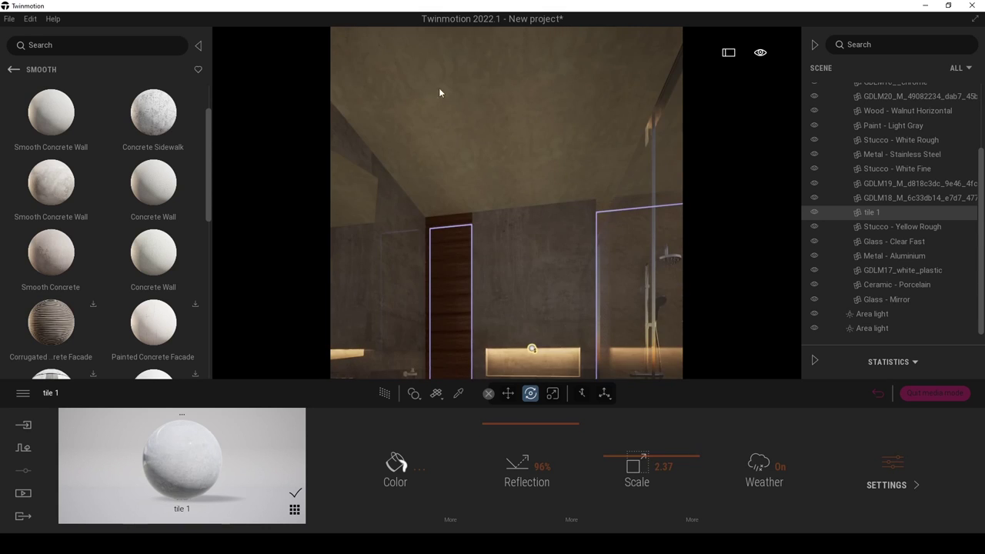
left_click_drag(501, 160, 501, 160)
left_click(10, 70)
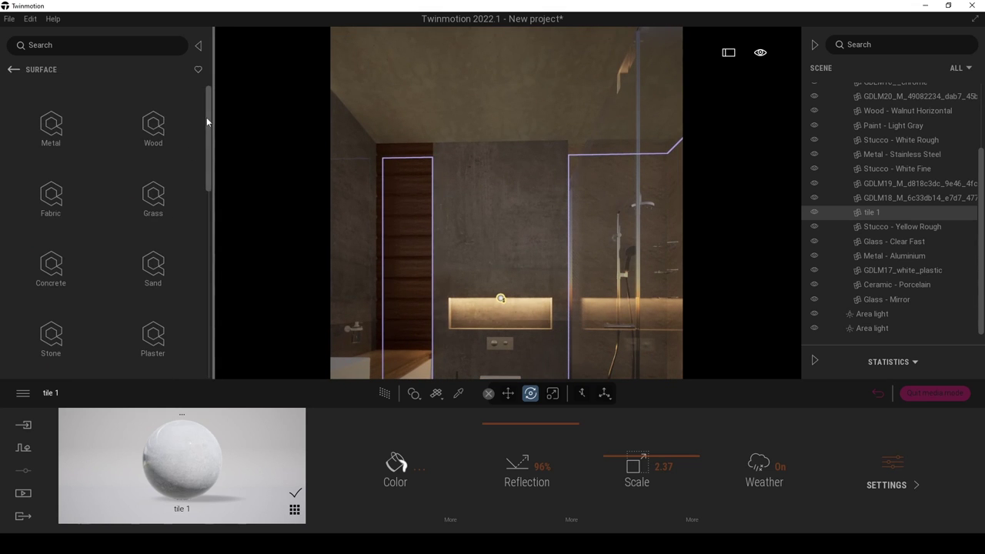
left_click_drag(206, 118, 198, 91)
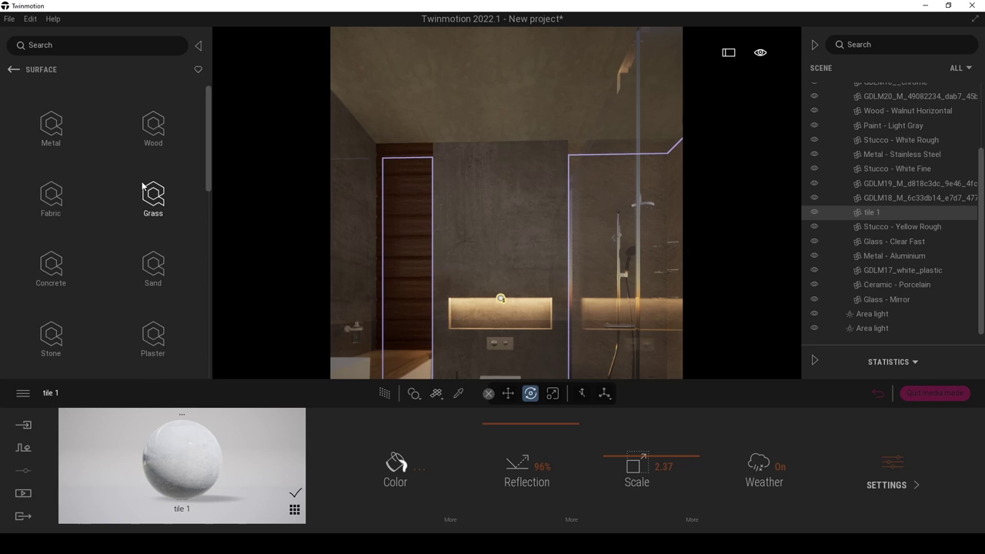
left_click_drag(153, 203, 123, 197)
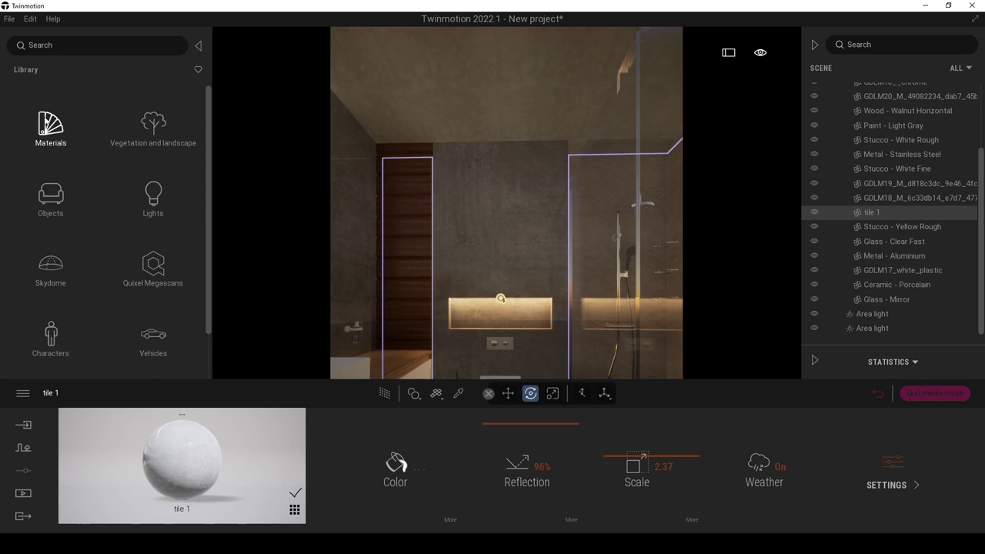
left_click(50, 138)
scroll(198, 180, "down", 1)
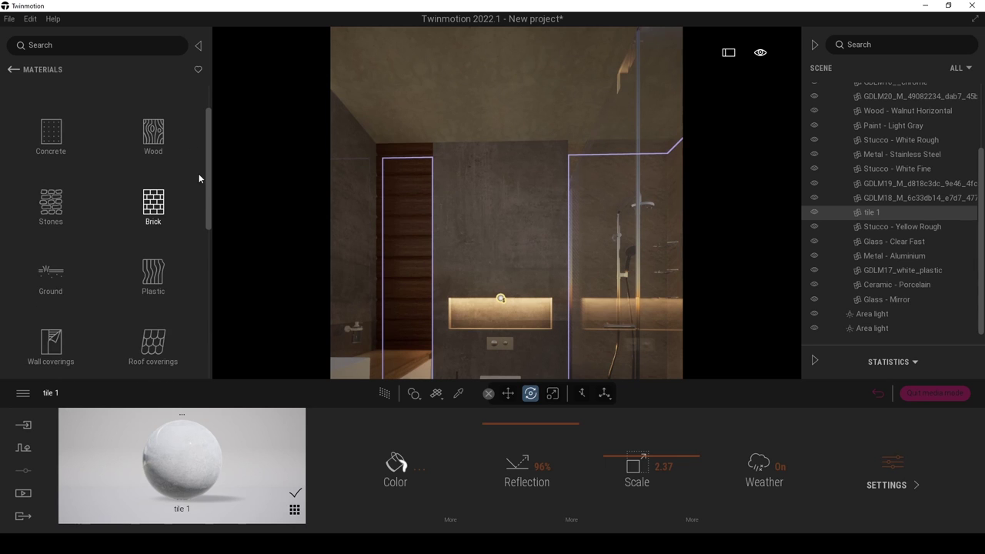
left_click_drag(206, 172, 203, 244)
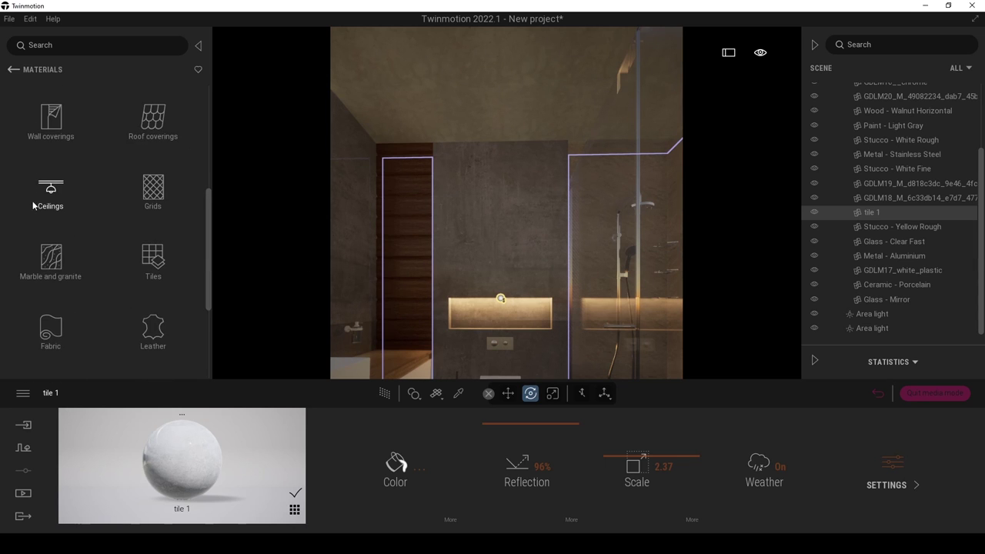
left_click(50, 199)
Apply the A 60x60 ceiling material to the bathroom ceiling and set its scale to 4.00.
mouse_move(76, 193)
scroll(75, 194, "down", 1)
scroll(74, 201, "down", 4)
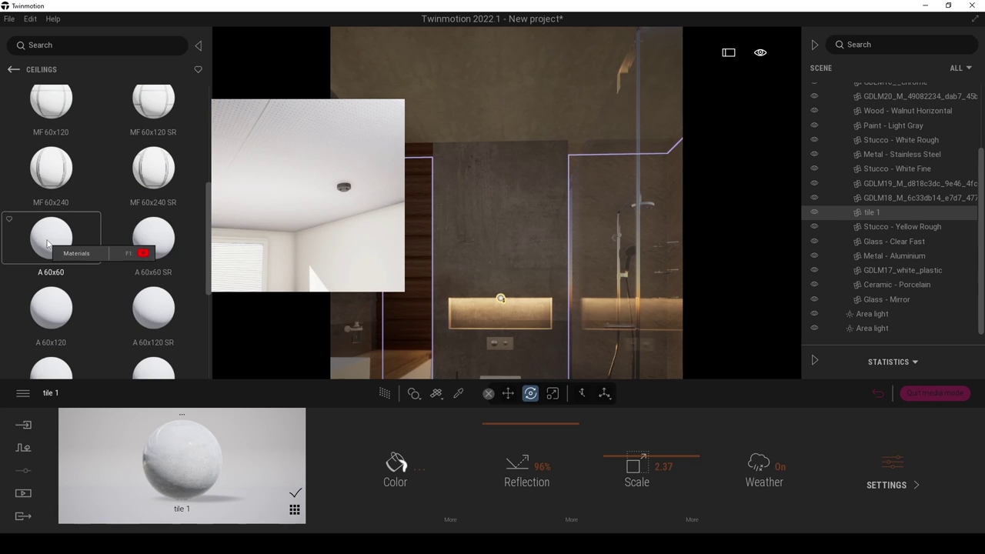
left_click_drag(41, 243, 431, 101)
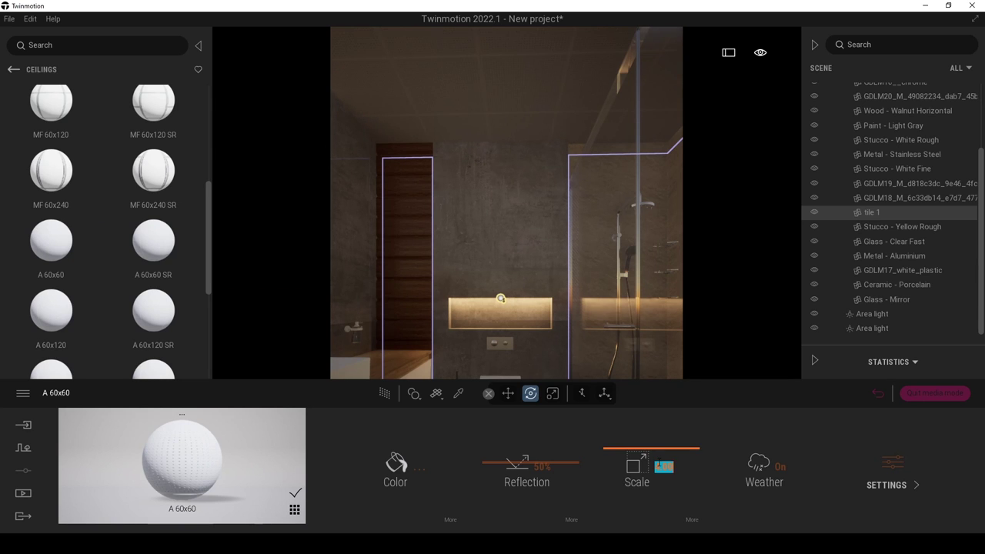
key("s")
right_click_drag(579, 295, 461, 285)
key("w")
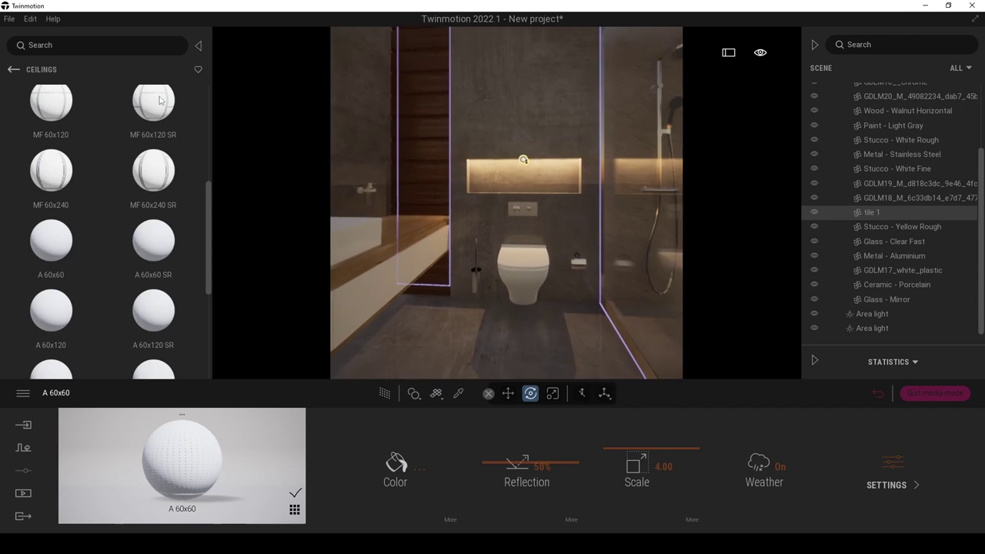
Open the Accessories collection of the Home > Bathroom objects in the library.
left_click(13, 72)
left_click(9, 74)
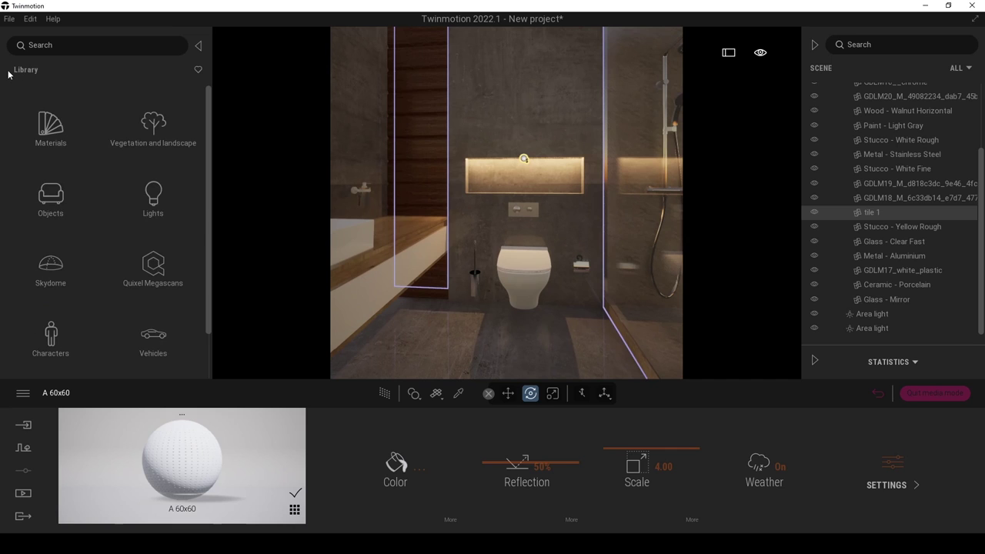
left_click_drag(210, 149, 194, 121)
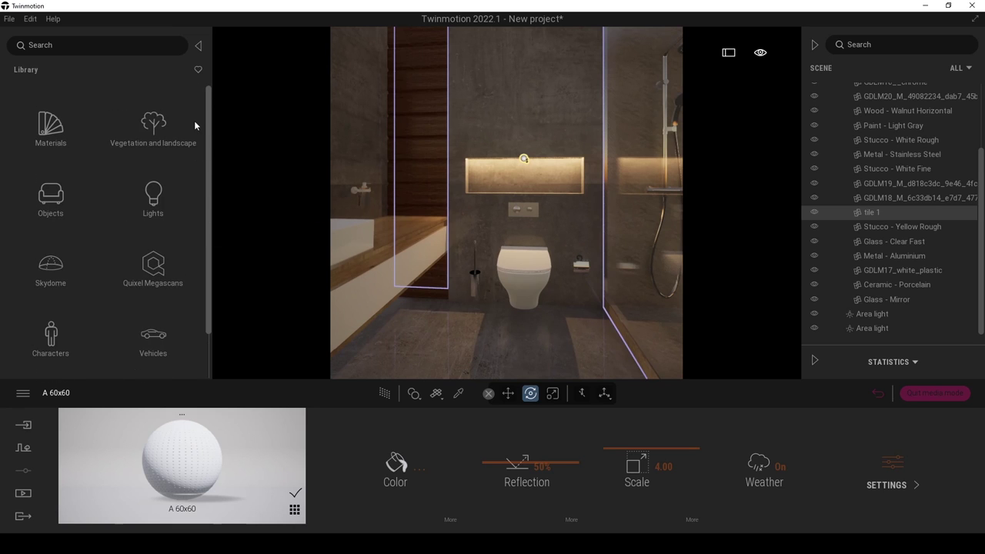
left_click(59, 218)
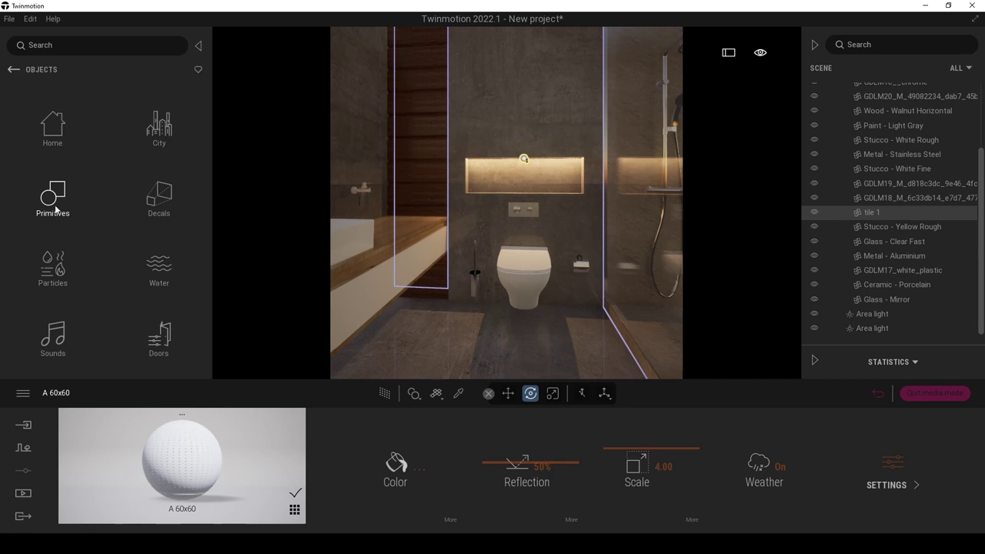
left_click(34, 133)
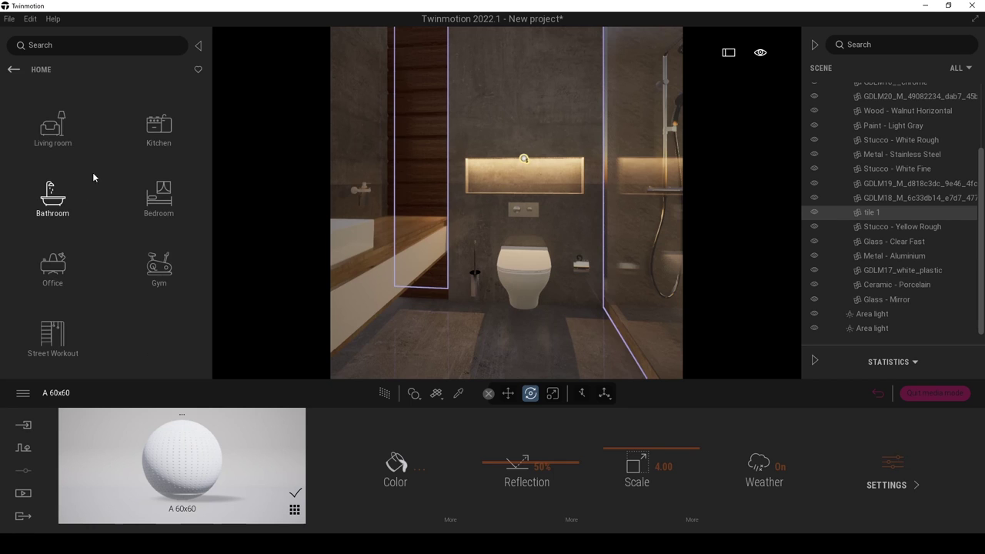
left_click(48, 201)
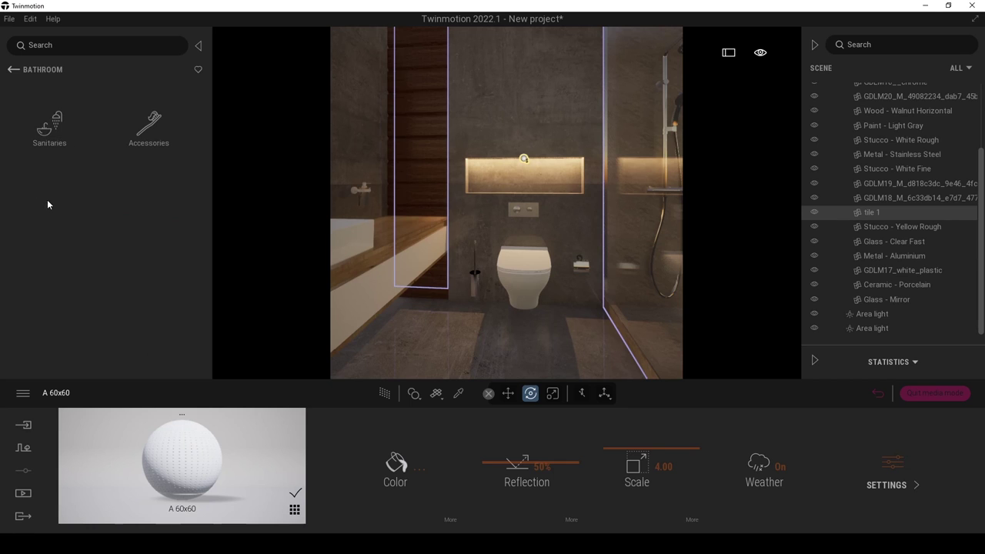
left_click(50, 142)
left_click_drag(214, 125, 205, 153)
left_click(13, 70)
left_click(141, 144)
Place the Towels object on the wooden counter beside the washbasin, on the side away from the toilet.
right_click_drag(392, 221, 246, 238)
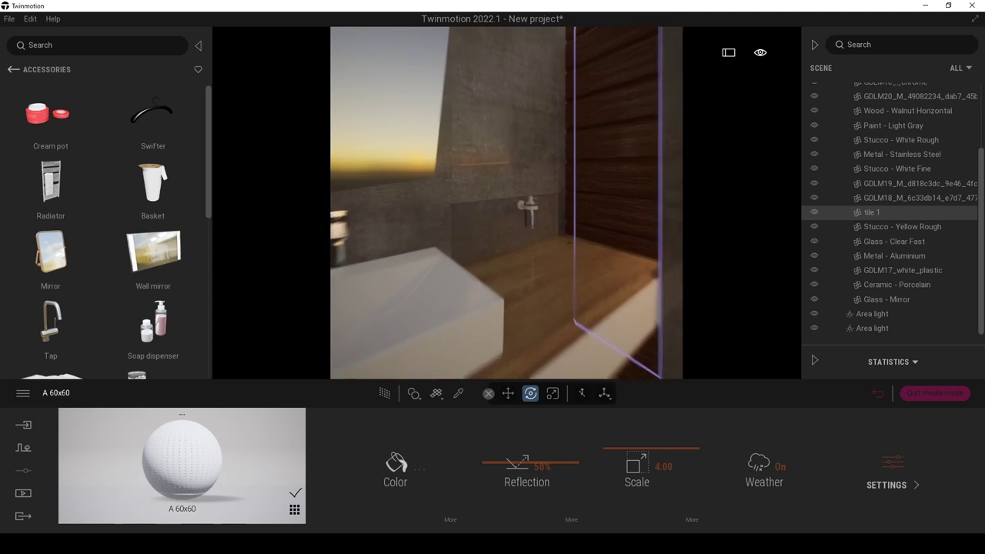
key("s")
left_click_drag(210, 170, 207, 286)
right_click_drag(605, 219, 593, 246)
key("s")
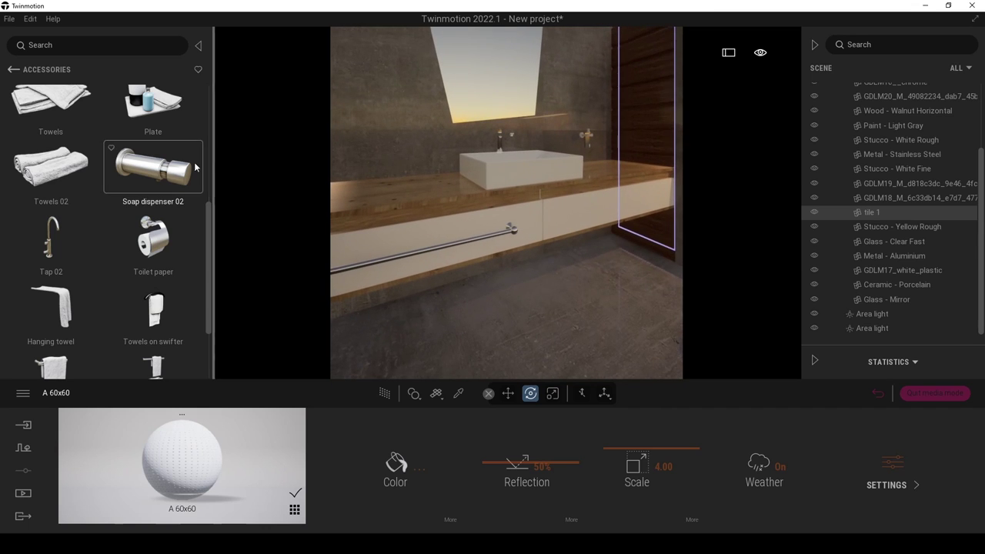
scroll(87, 171, "down", 1)
scroll(89, 181, "down", 1)
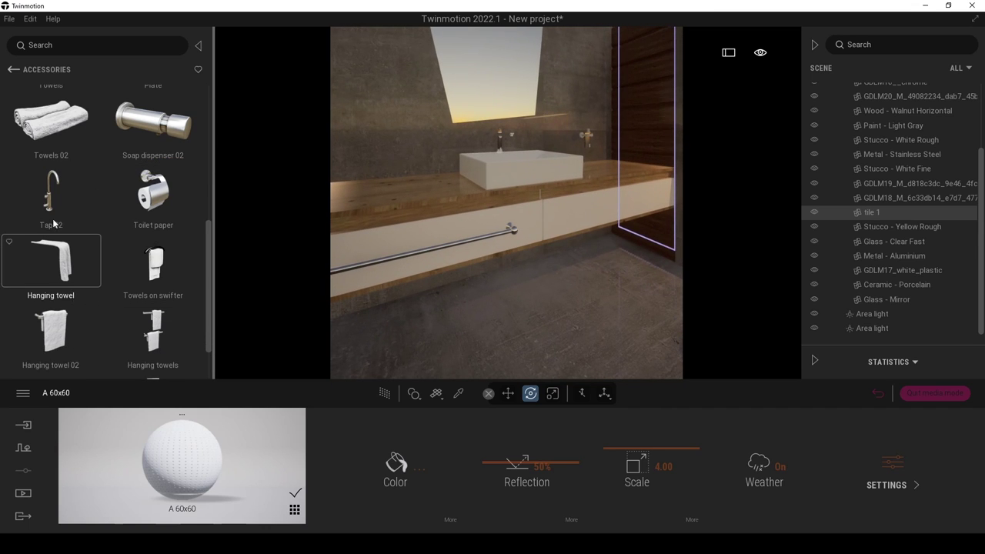
scroll(94, 254, "down", 2)
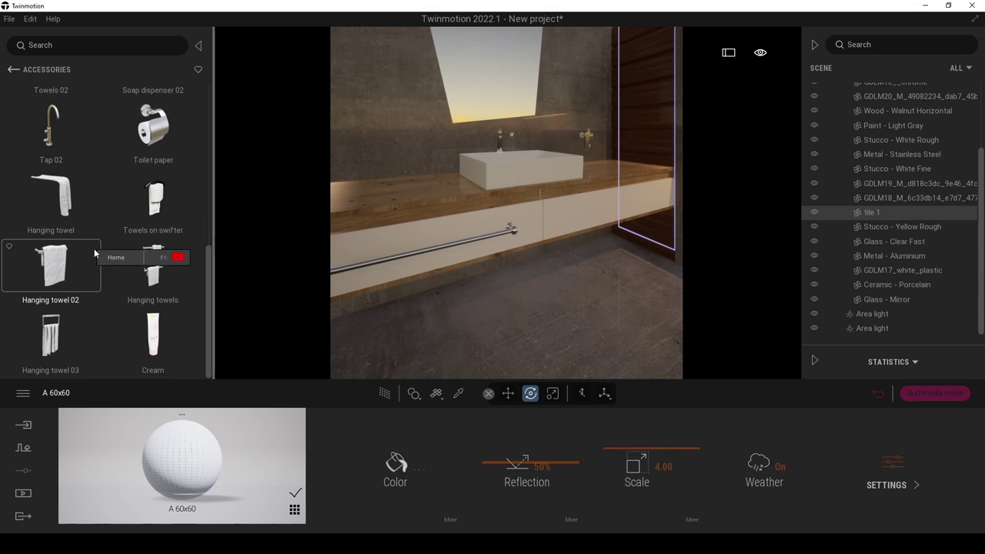
scroll(101, 243, "up", 5)
scroll(94, 243, "up", 1)
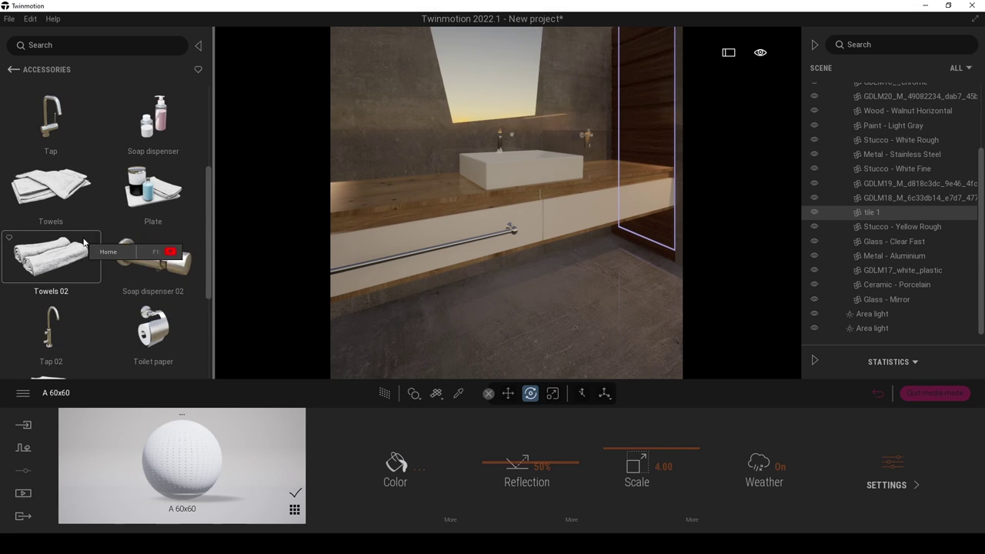
scroll(60, 216, "up", 2)
left_click_drag(59, 267, 387, 194)
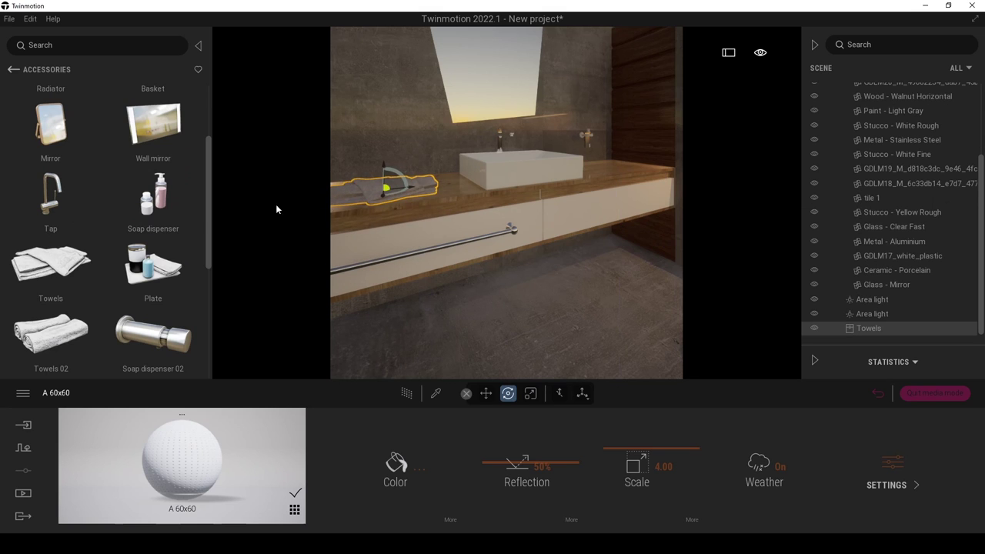
Place the Plate accessory at the toilet end of the wooden counter and the Cream pot between it and the washbasin.
right_click_drag(374, 219, 436, 181)
left_click_drag(145, 265, 529, 208)
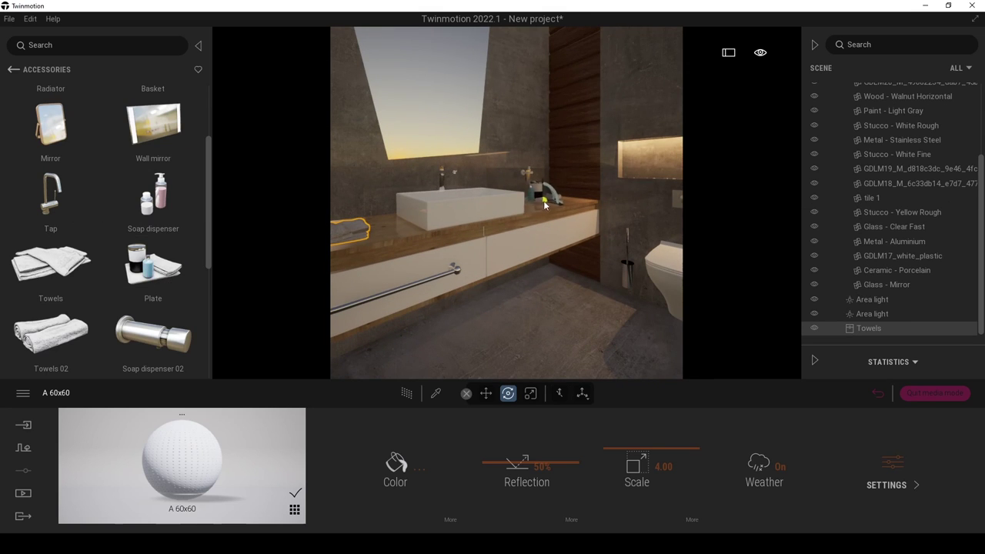
scroll(148, 218, "up", 3)
right_click_drag(511, 241, 493, 207)
key("w")
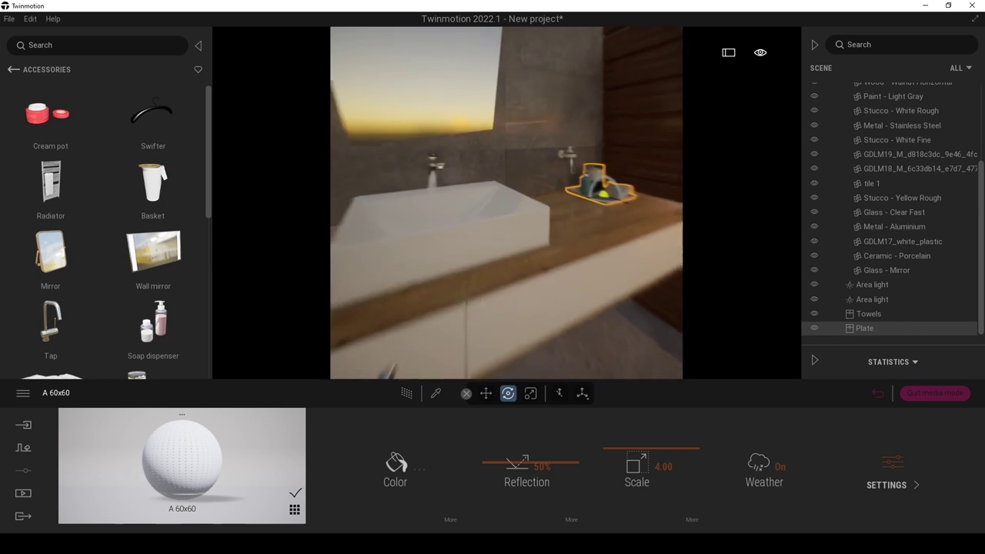
left_click_drag(70, 128, 481, 202)
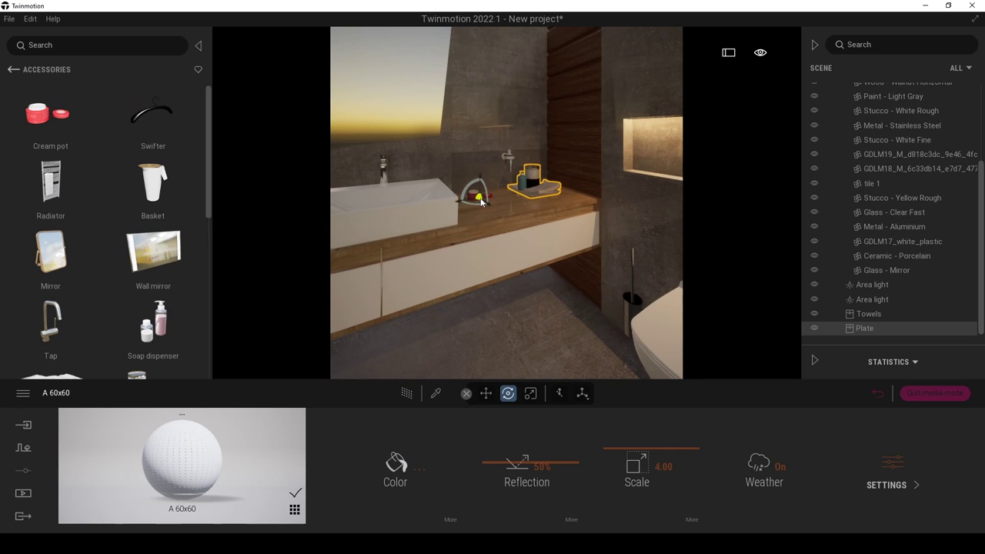
Examine the counter, toilet wall and shower from several viewpoints while browsing the remaining bathroom accessories.
right_click_drag(481, 202, 550, 192)
key("s")
left_click_drag(502, 157, 577, 163)
key("s")
right_click_drag(506, 203, 555, 203)
scroll(71, 230, "down", 3)
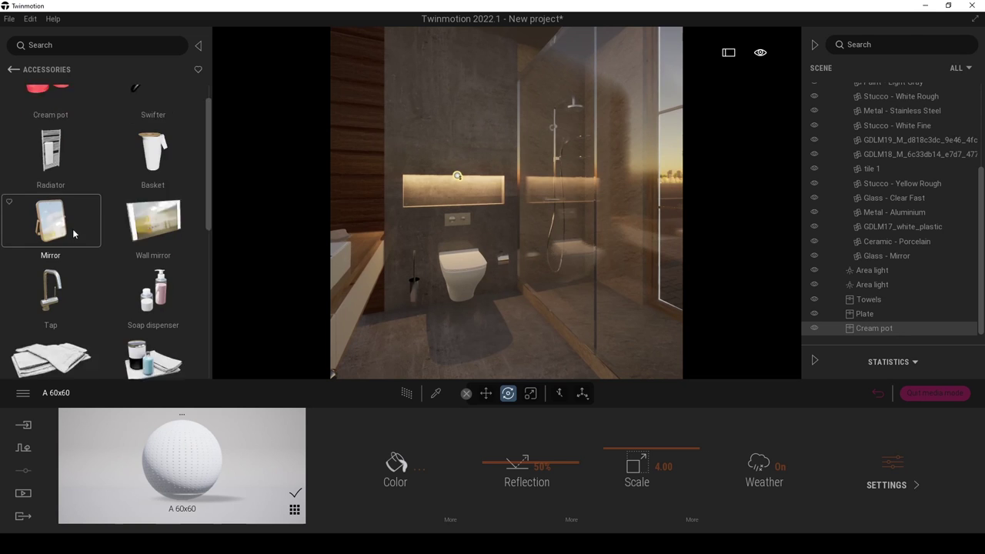
scroll(105, 231, "down", 3)
right_click_drag(432, 202, 407, 224)
key("s")
key("w")
left_click_drag(208, 234, 223, 123)
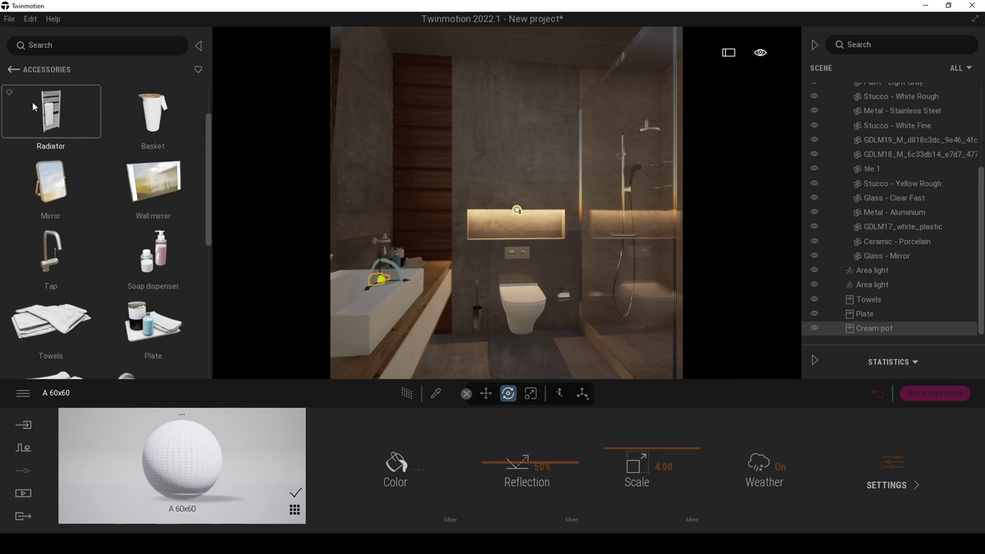
key("d")
right_click_drag(533, 241, 406, 186)
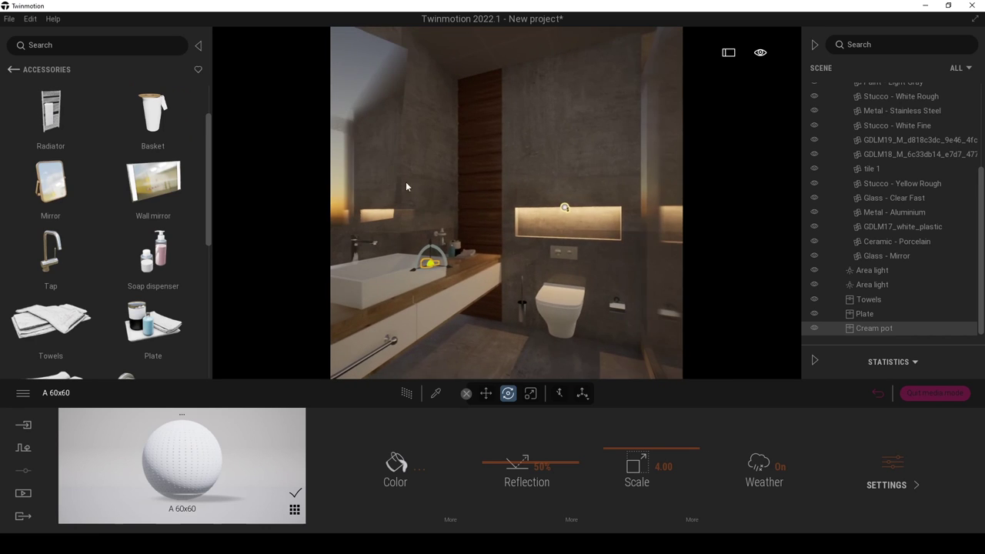
Browse the Decorations collection of the Living room objects in the library.
left_click(13, 69)
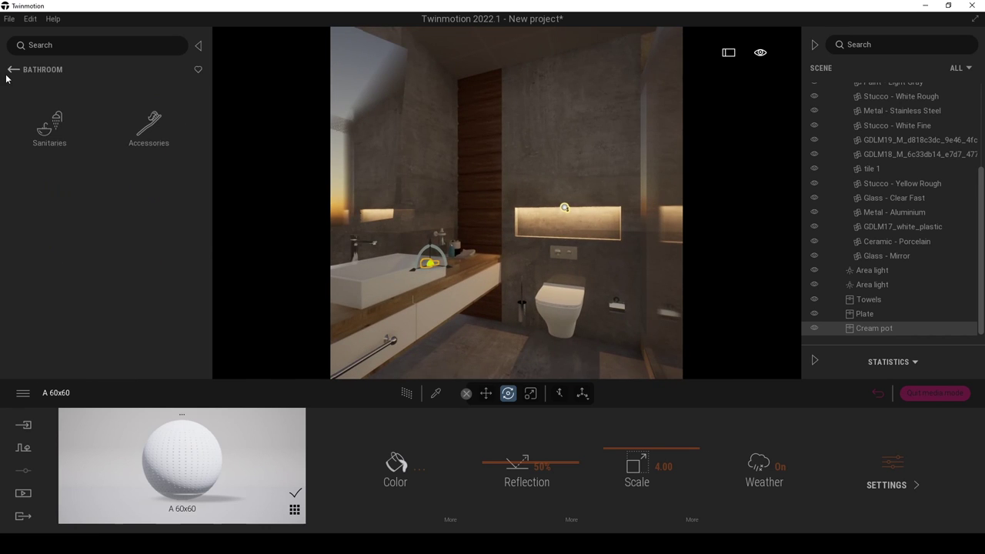
left_click(13, 69)
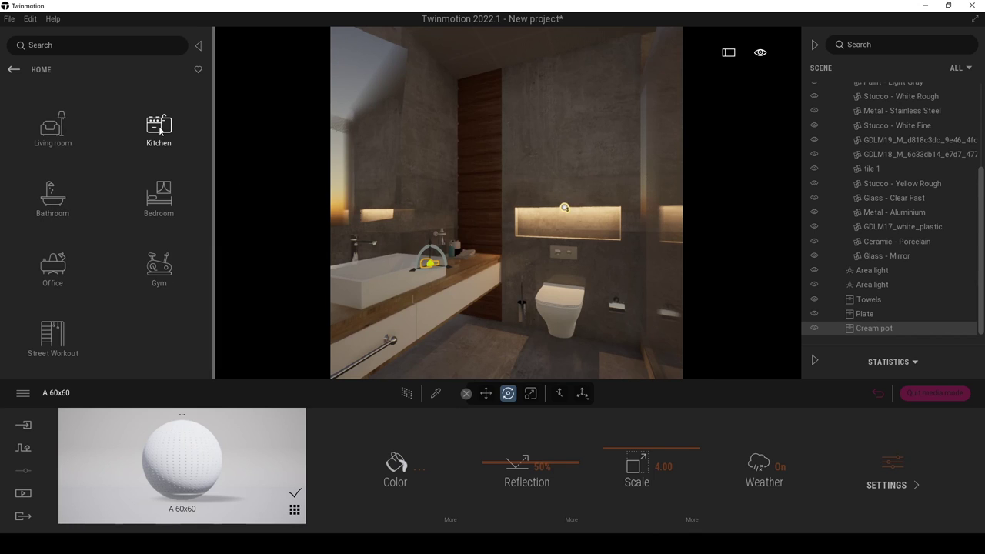
left_click(12, 70)
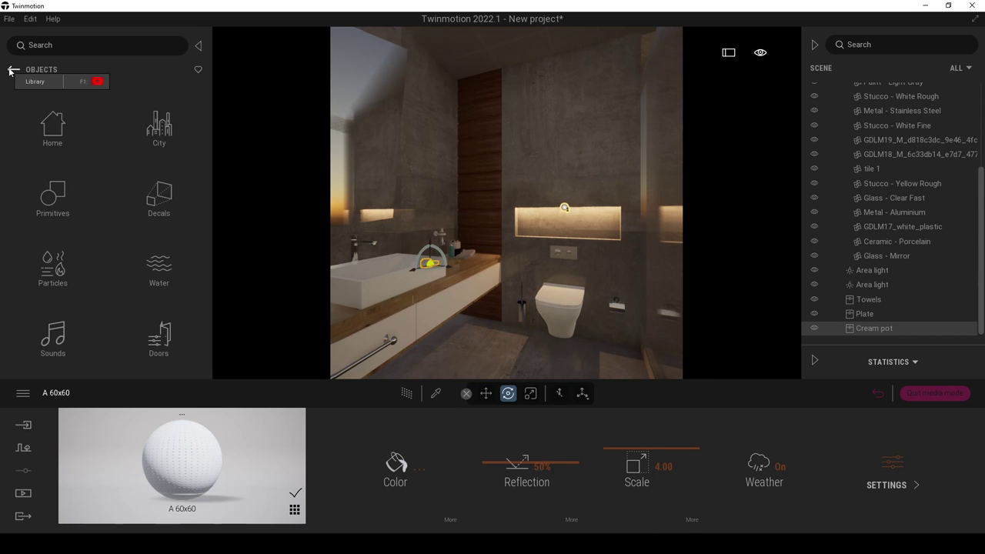
left_click(48, 137)
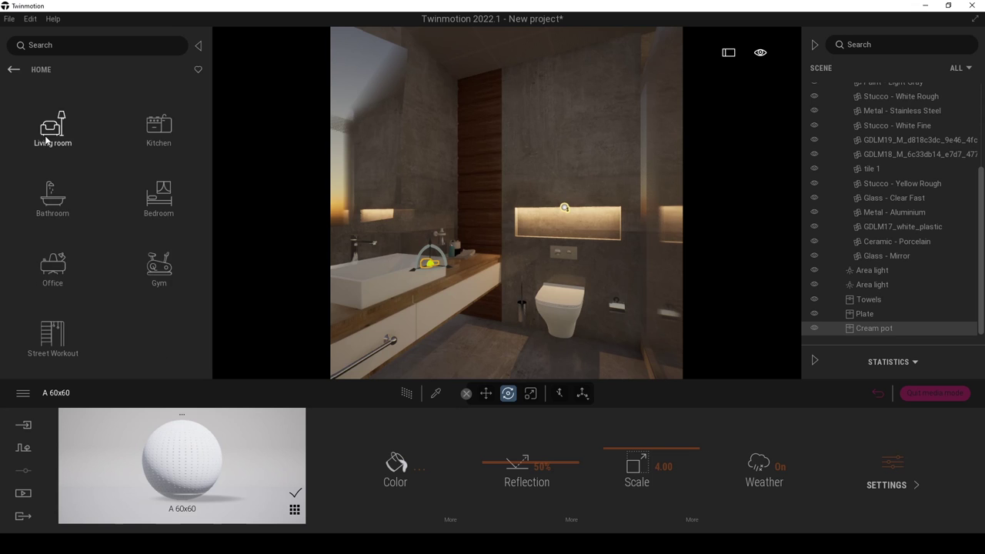
left_click(49, 127)
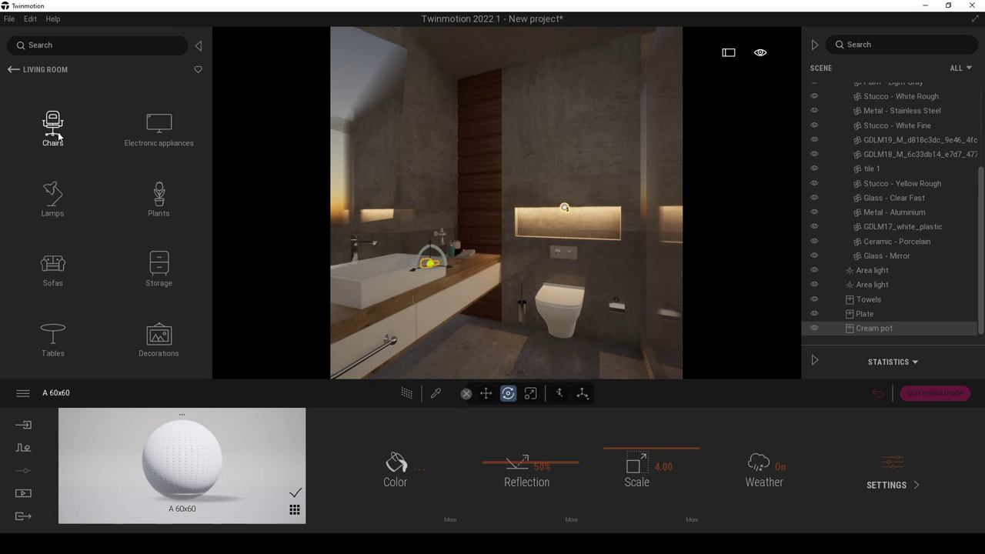
left_click(159, 336)
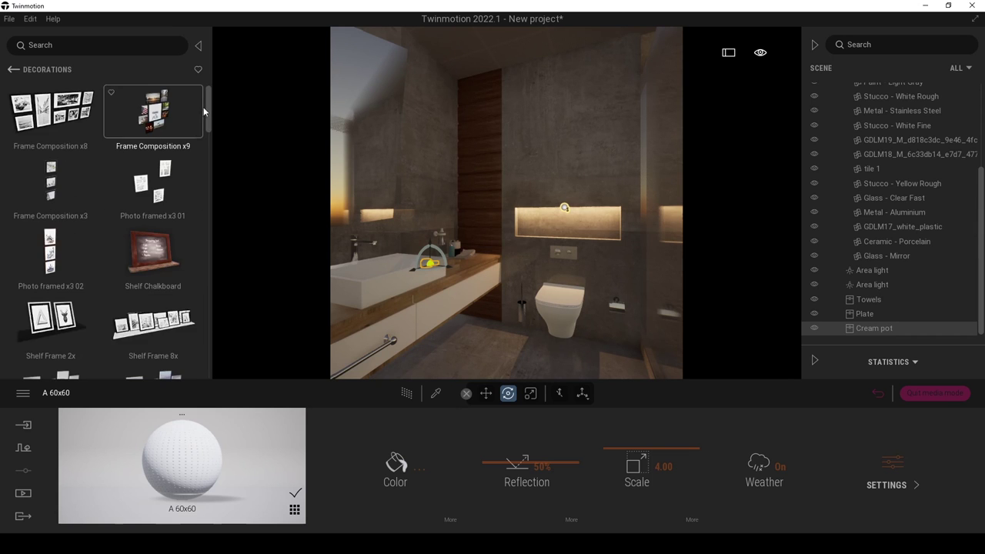
scroll(208, 152, "down", 3)
left_click_drag(209, 150, 1, 48)
Place the Papyrus plant from the Living room plants on the toilet end of the wooden counter.
left_click(12, 71)
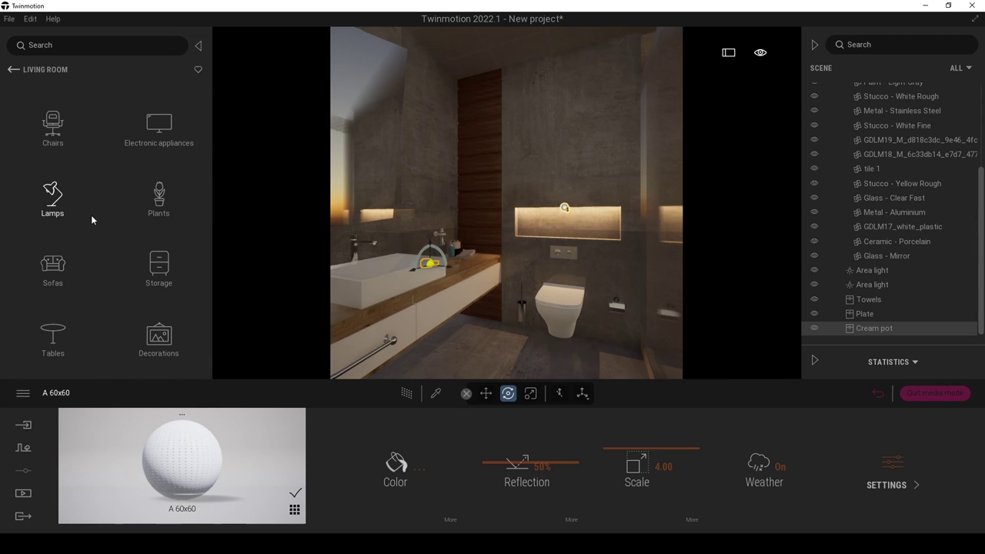
left_click(158, 192)
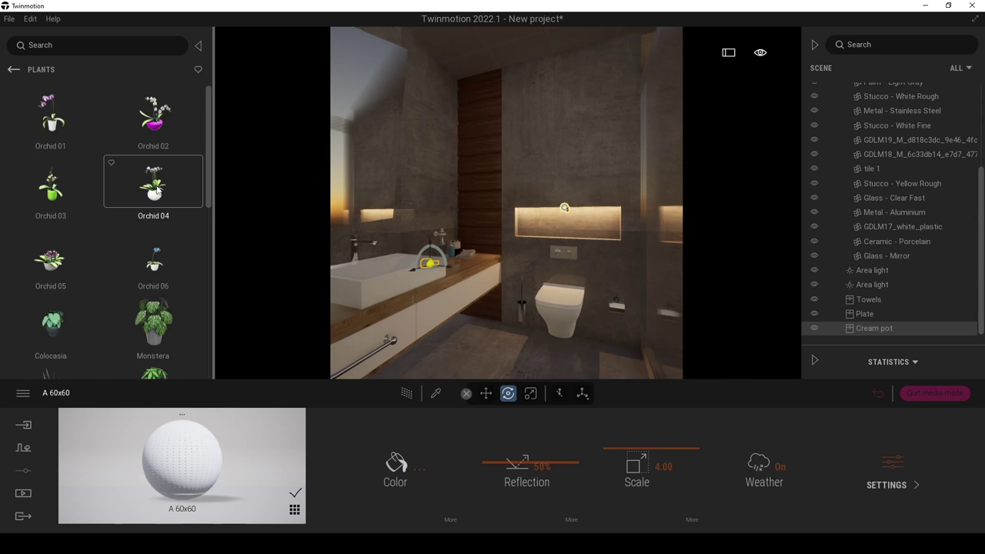
left_click_drag(208, 133, 203, 318)
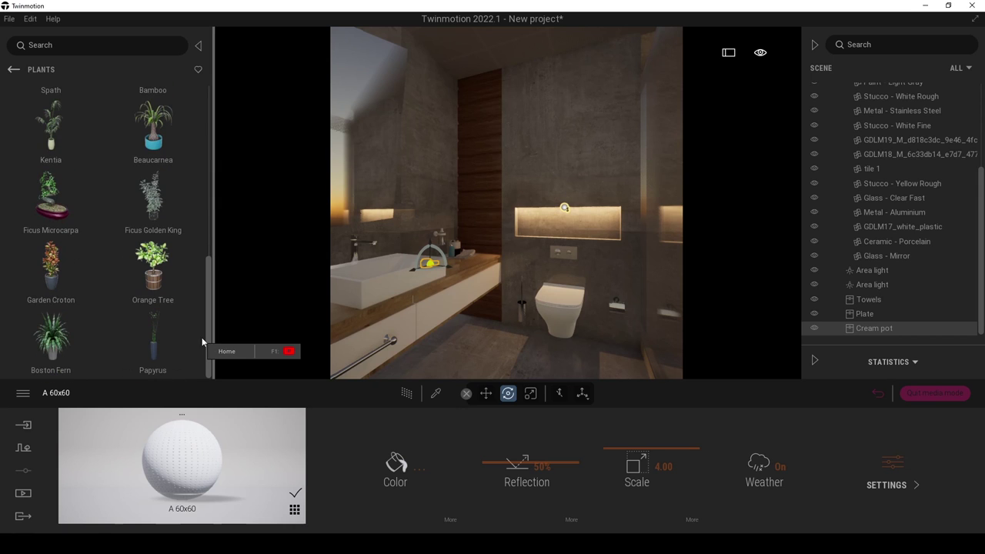
left_click_drag(411, 265, 478, 258)
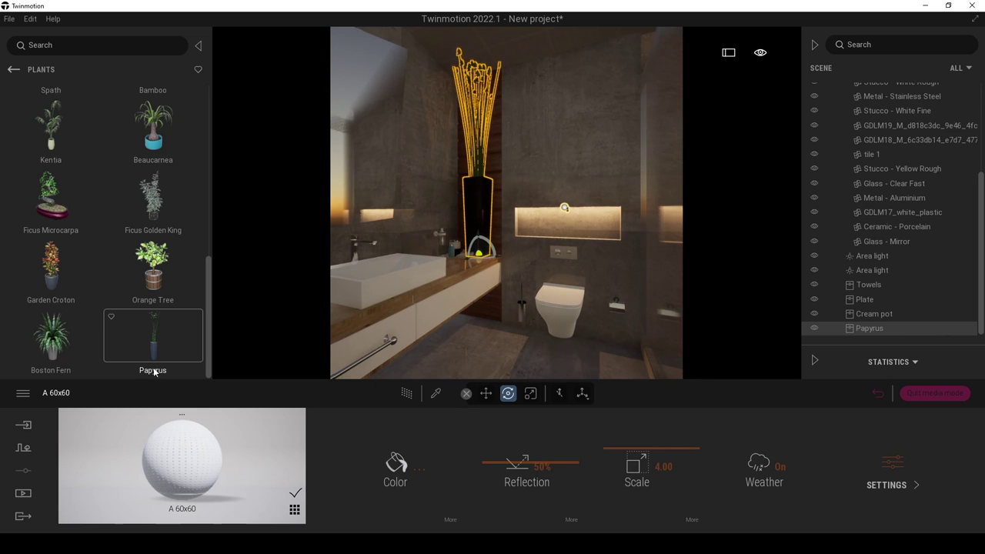
Scale the Papyrus plant on the counter down to roughly half its height.
key("w")
scroll(471, 268, "down", 3)
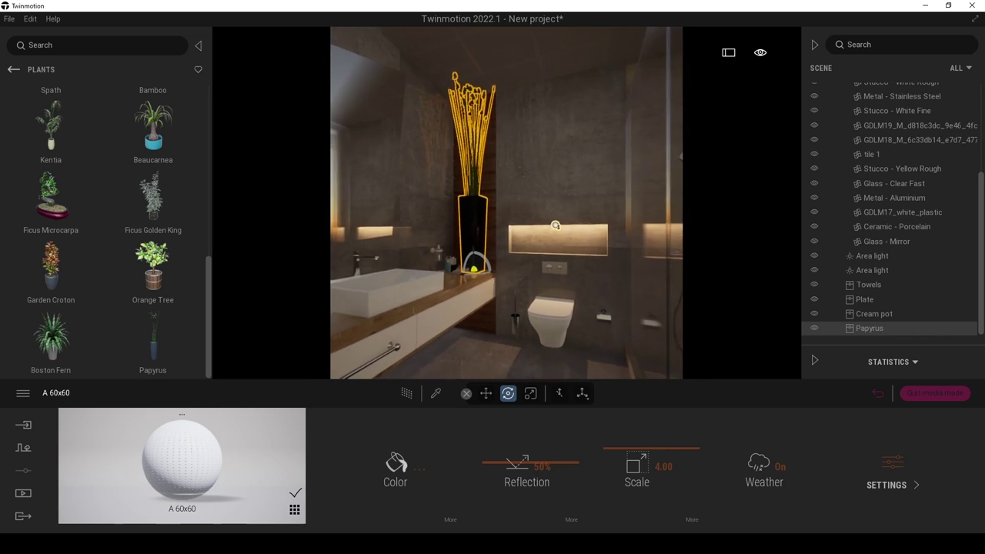
scroll(470, 268, "up", 3)
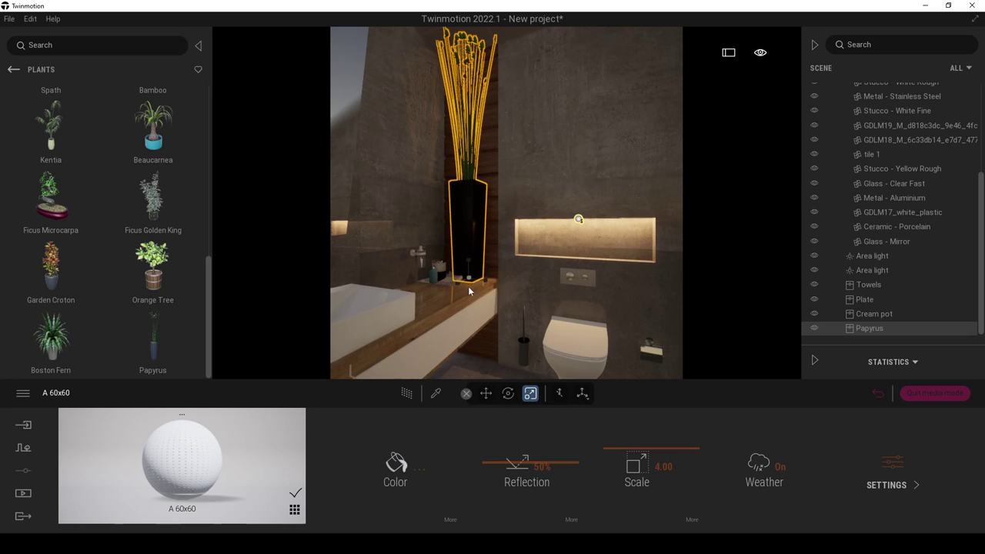
left_click_drag(470, 283, 464, 346)
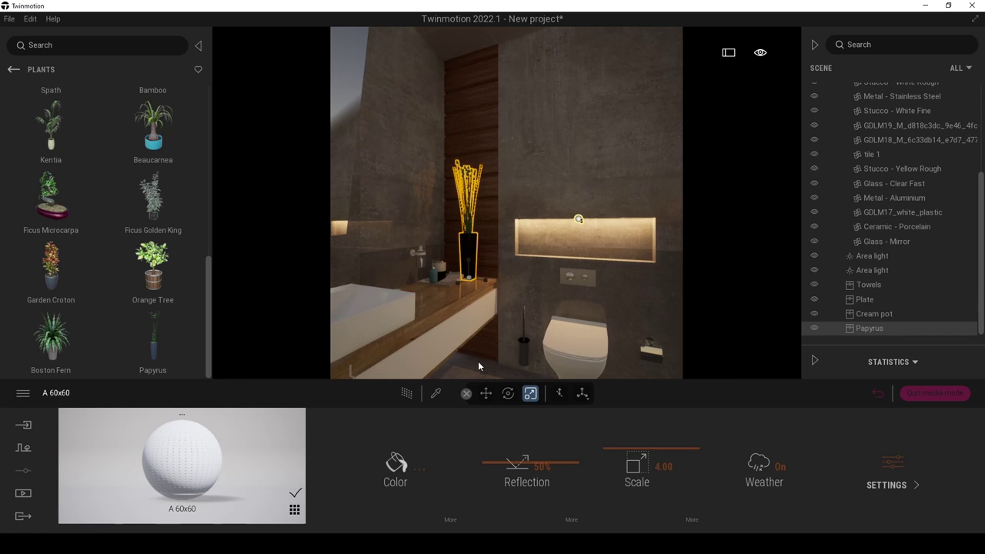
left_click(489, 343)
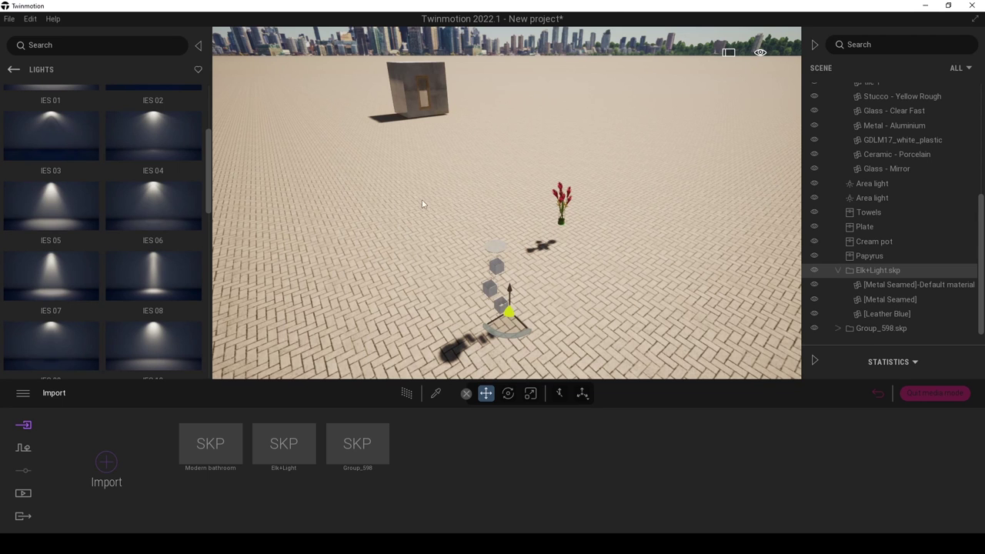
Move the imported Elk+Light.skp pendant lamp across the ground into the bathroom.
key("a")
key("s")
key("d")
key("w")
right_click_drag(442, 204, 415, 169)
key("d")
left_click_drag(531, 325, 466, 144)
right_click_drag(524, 202, 520, 171)
key("w")
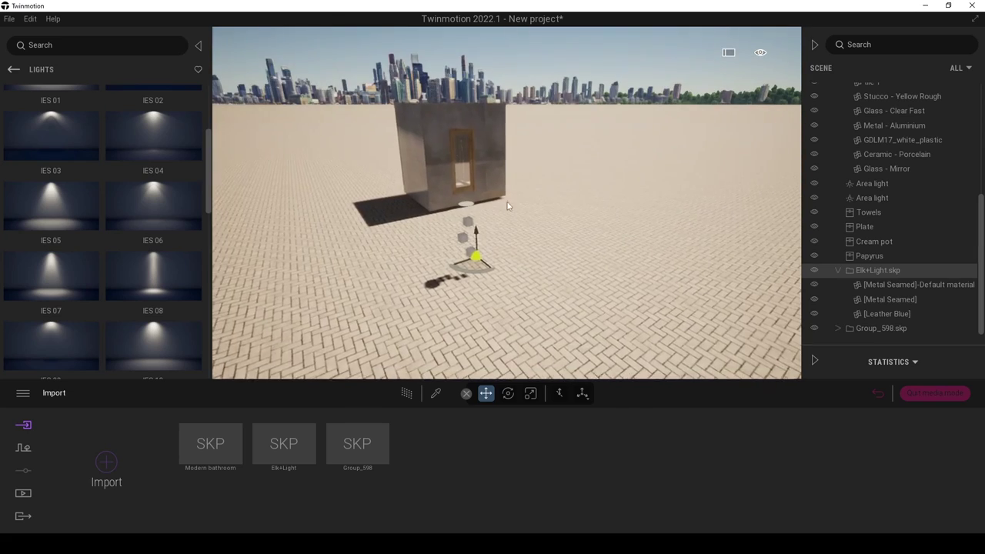
left_click_drag(468, 265, 449, 196)
key("w")
mouse_move(448, 199)
right_mouse_down()
mouse_move(446, 162)
mouse_move(459, 170)
mouse_move(448, 212)
right_mouse_up()
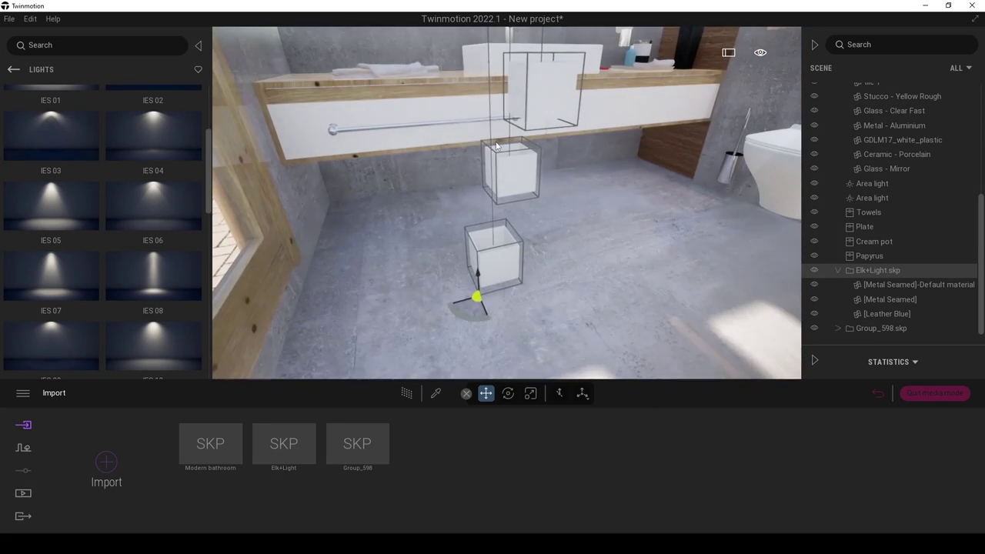
Raise the Elk+Light.skp pendant lamp to the ceiling and position it above the toilet end of the counter, near the walnut-clad corner.
left_click_drag(476, 307, 604, 201)
right_click_drag(604, 198, 629, 155)
left_click_drag(471, 346, 474, 189)
key("w")
right_click_drag(491, 265, 502, 239)
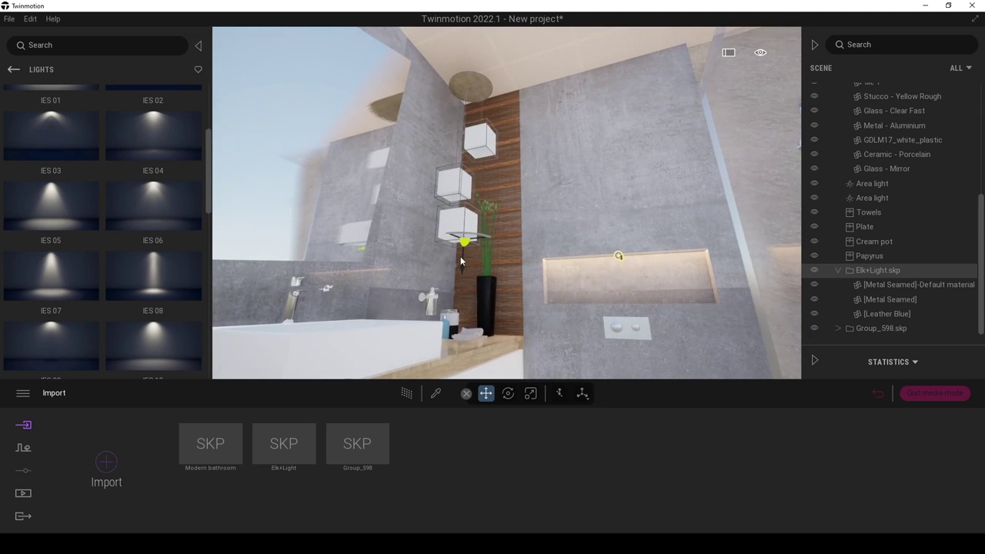
left_click_drag(462, 269, 465, 204)
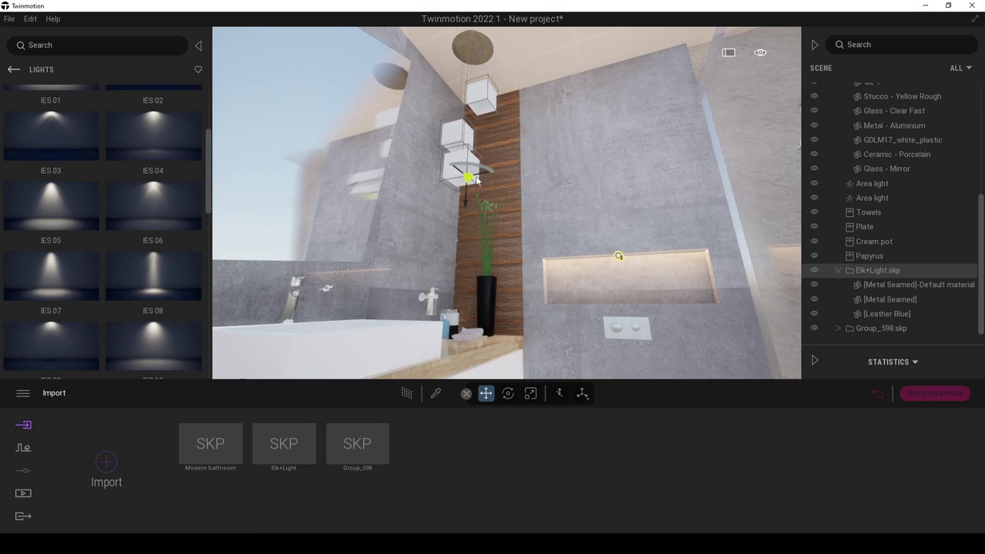
left_click_drag(473, 175, 485, 181)
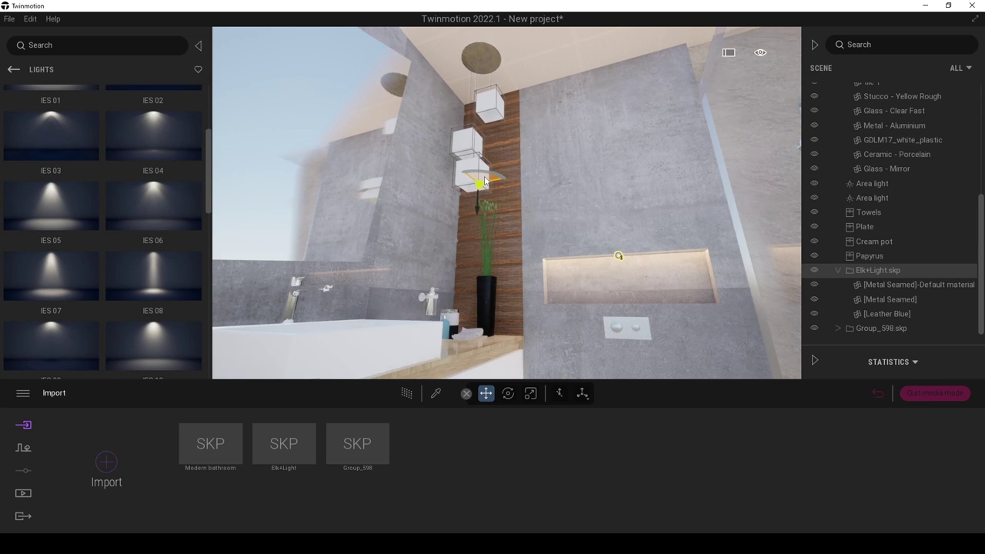
Delete the Papyrus plant from the wooden counter.
left_click(483, 295)
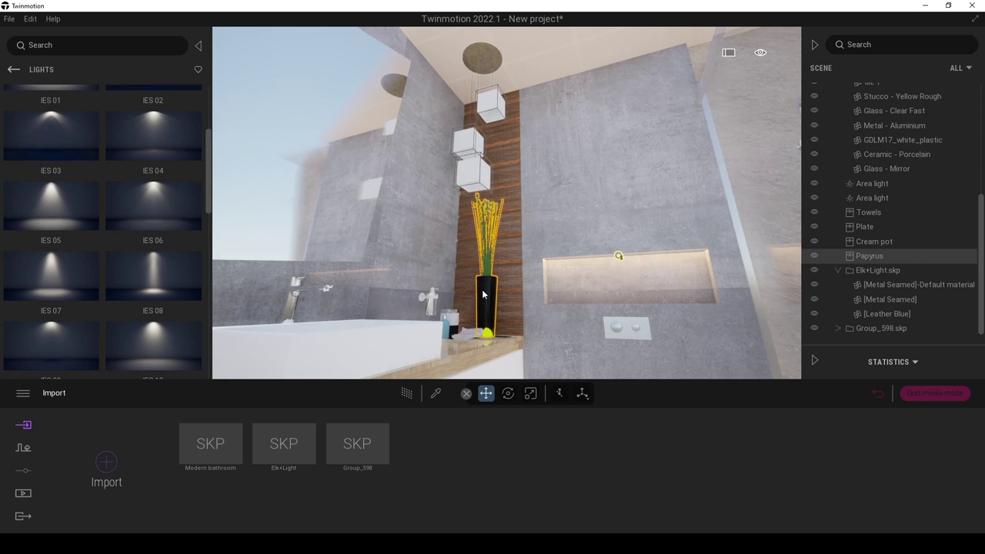
key("Delete")
mouse_move(534, 237)
right_mouse_down()
mouse_move(524, 270)
mouse_move(539, 250)
mouse_move(535, 237)
right_mouse_up()
Select the whole Group_598.skp flower vase and move it from the ground outside into the bathroom.
left_click(583, 223)
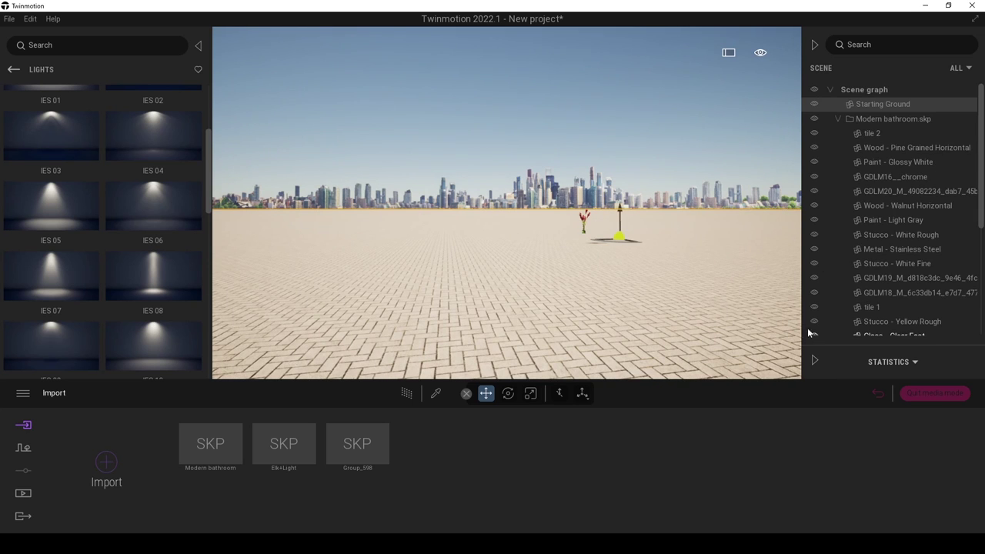
left_click(583, 236)
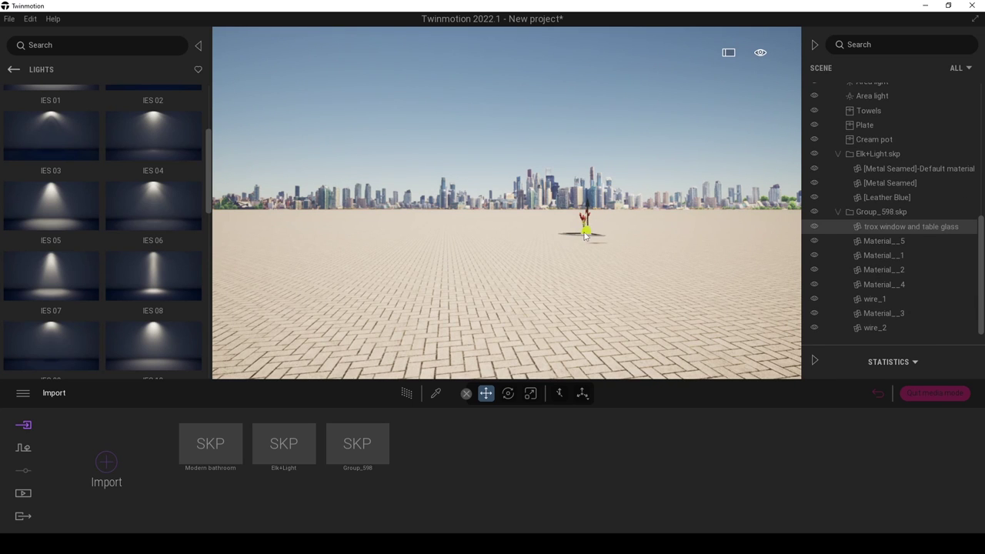
left_click(839, 212)
right_click_drag(562, 194, 576, 217)
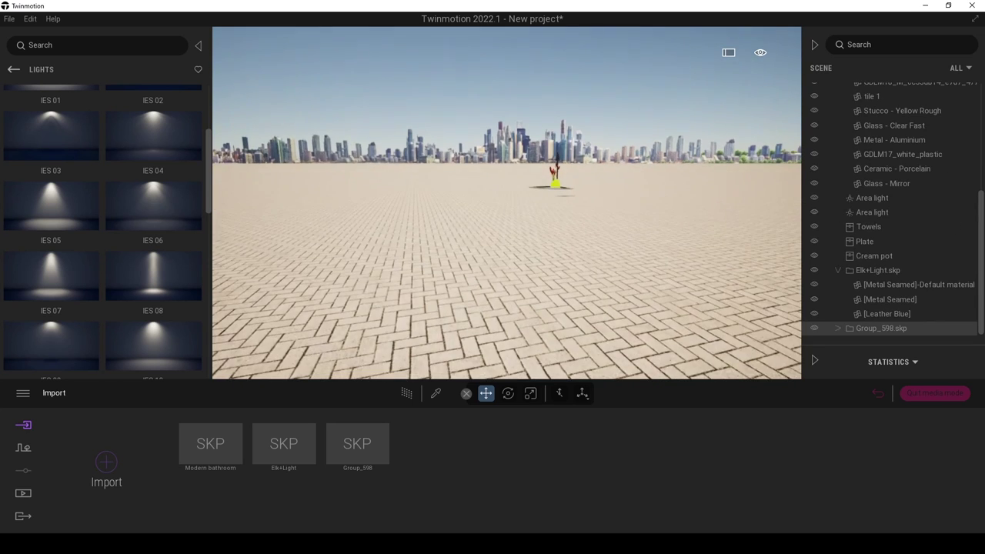
key("f")
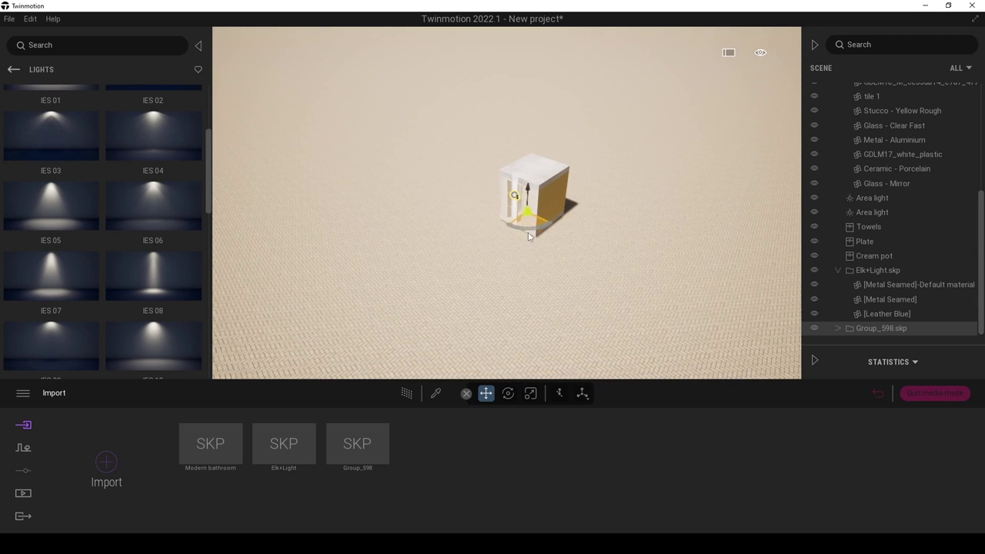
scroll(535, 212, "up", 10)
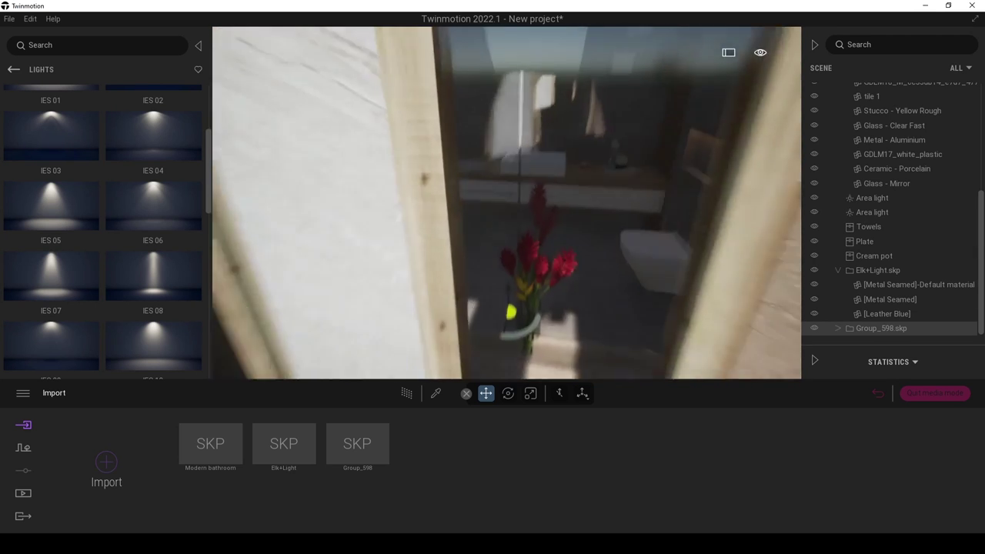
scroll(562, 336, "up", 10)
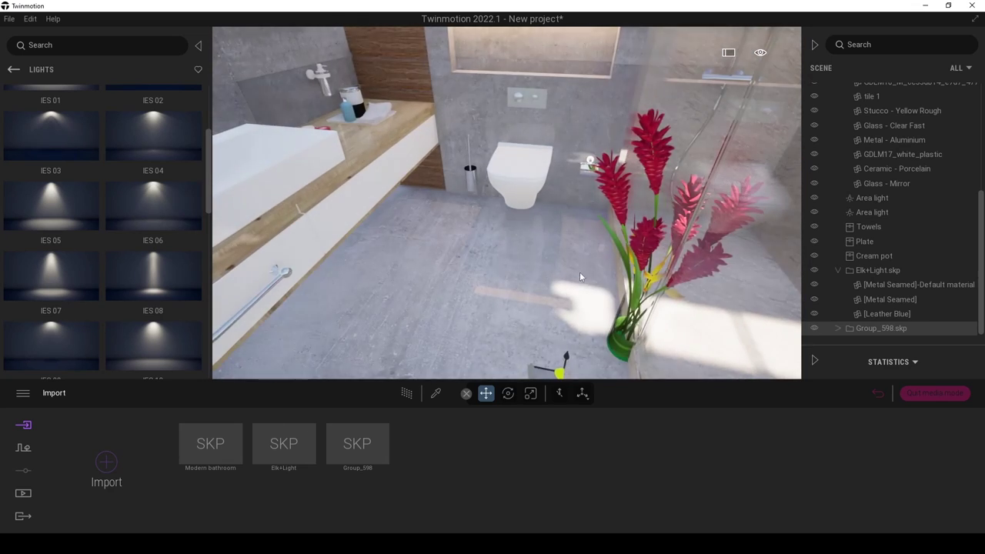
Move the Group_598.skp flower vase to the vanity and raise it onto the toilet end of the wooden counter.
left_click_drag(561, 335, 365, 200)
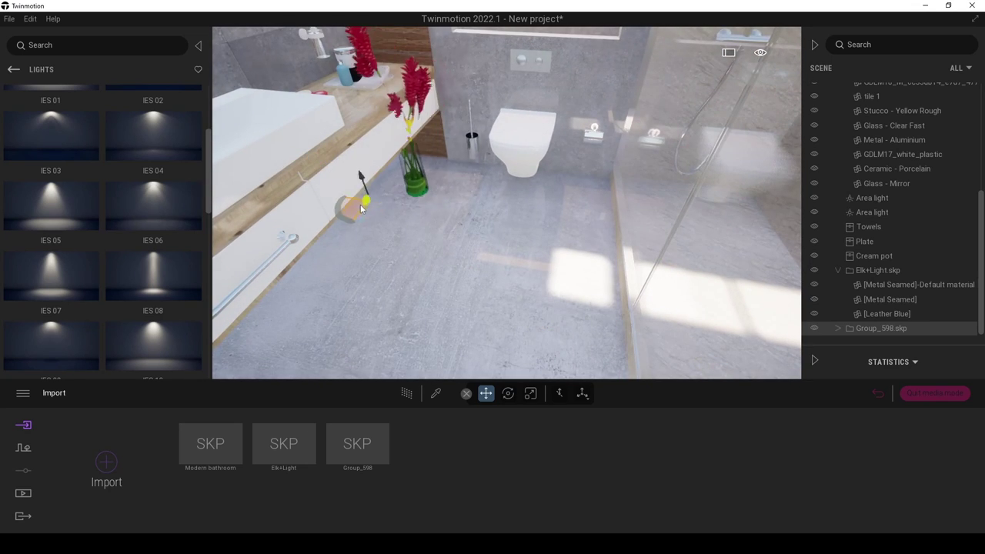
right_click_drag(364, 200, 308, 146)
right_click_drag(439, 202, 412, 191)
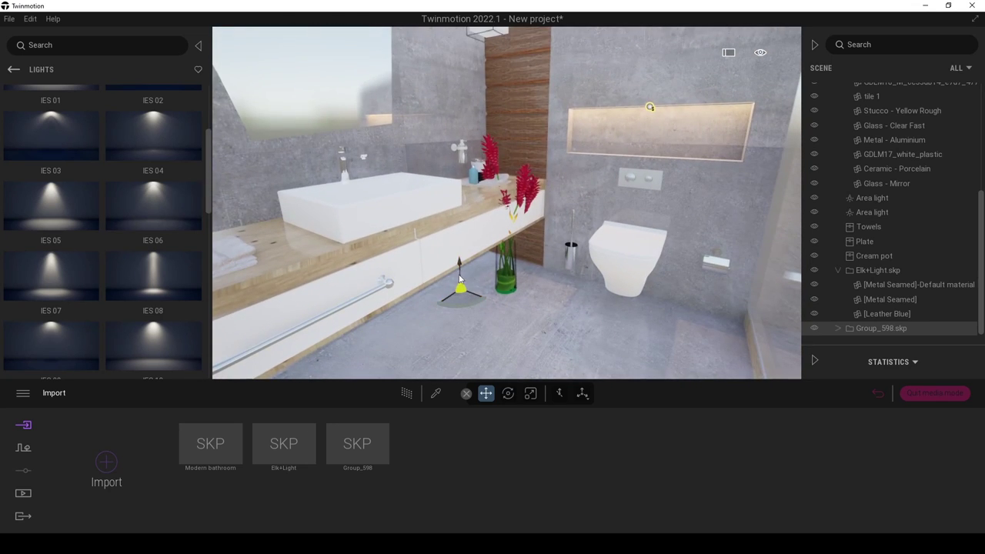
left_click(461, 222)
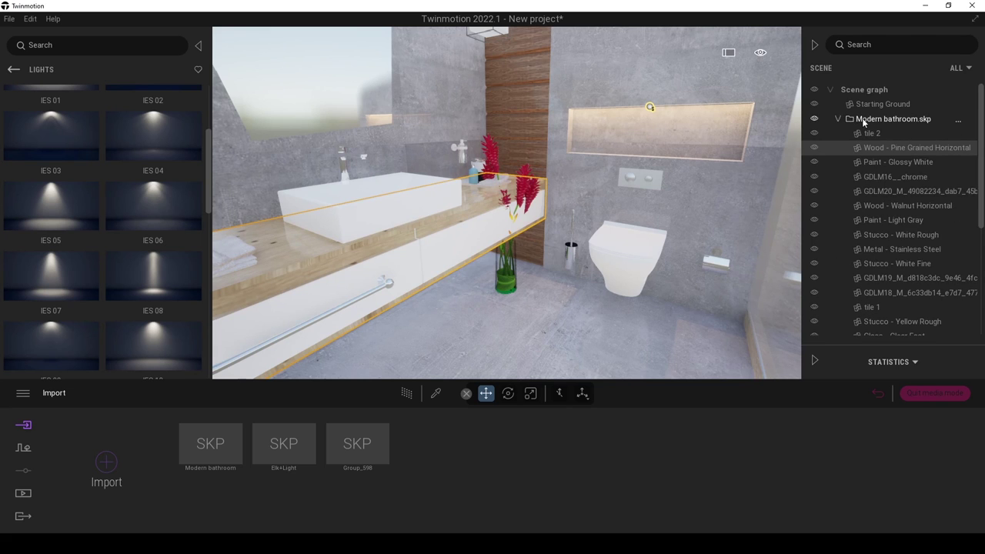
left_click(838, 118)
left_click(870, 263)
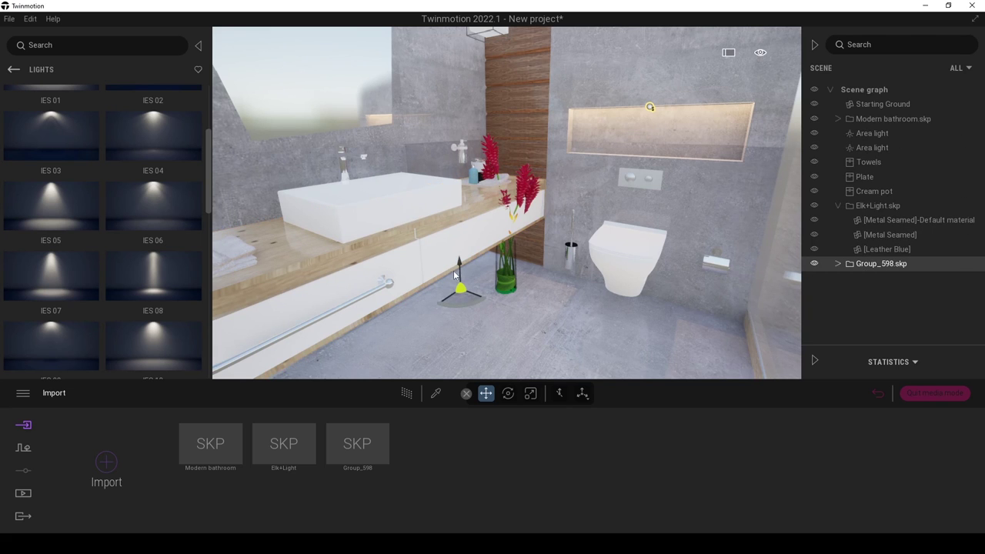
left_click_drag(461, 267, 471, 161)
right_click_drag(541, 191, 539, 188)
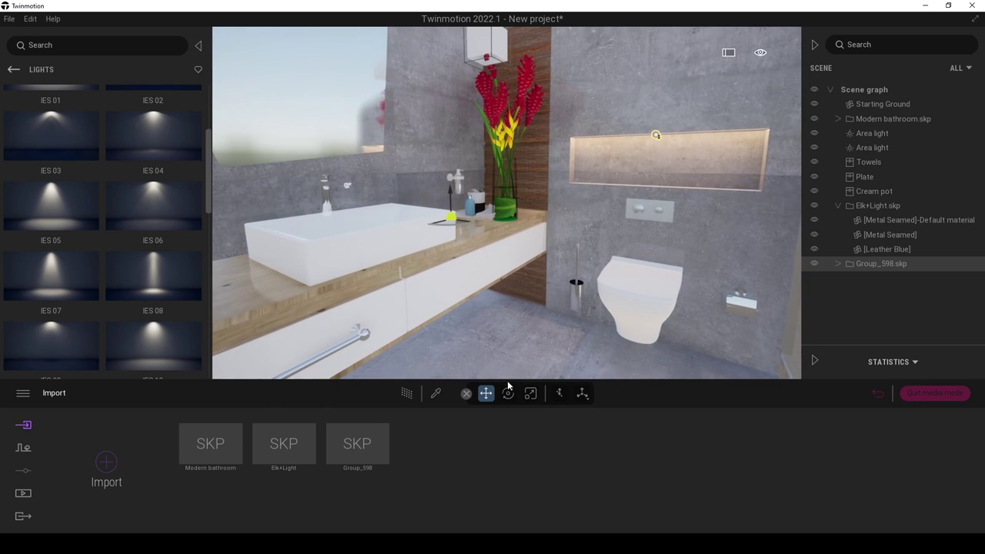
Select all the parts inside Group_598.skp, from the table glass to wire_2, and scale the flower vase down.
left_click(529, 395)
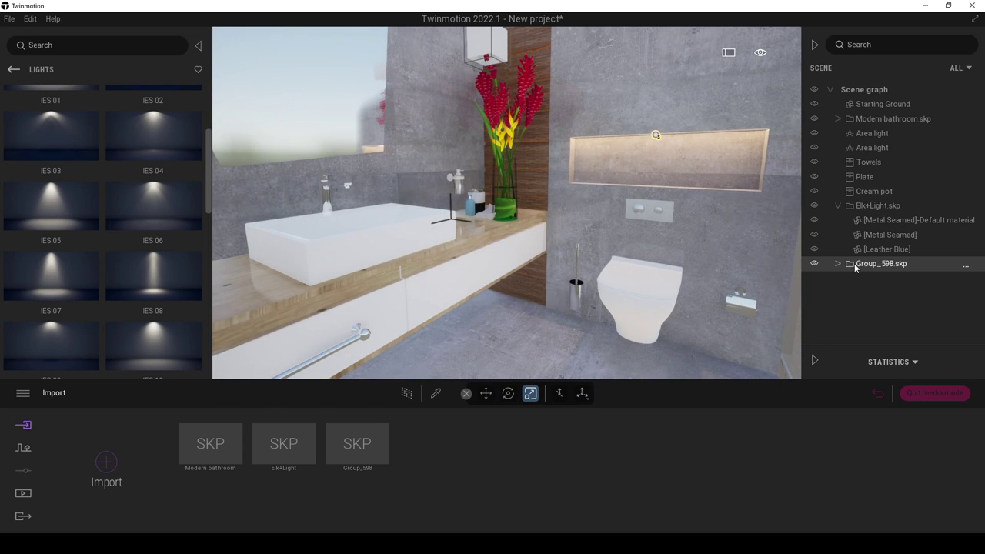
scroll(478, 229, "up", 2)
right_click_drag(477, 230, 425, 207)
scroll(425, 207, "down", 2)
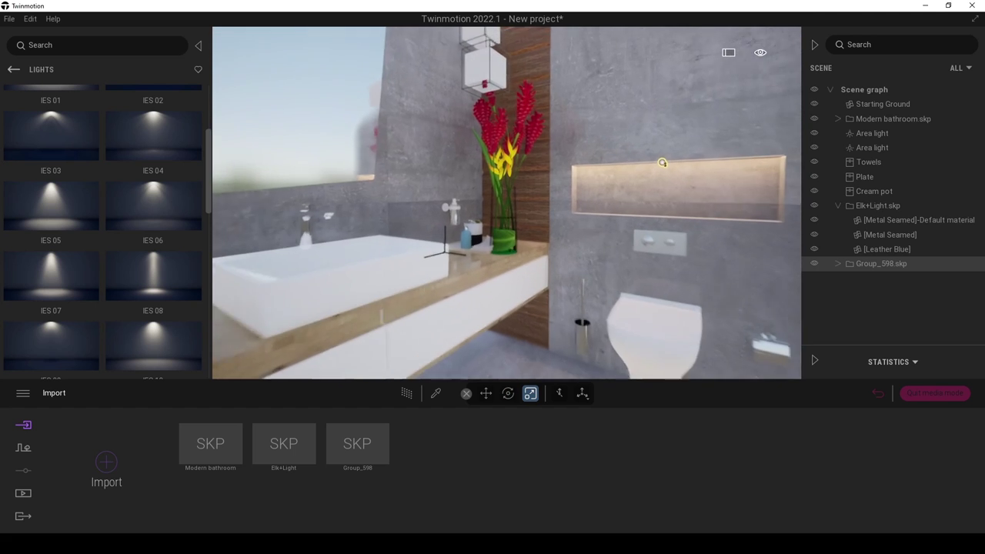
scroll(449, 214, "up", 1)
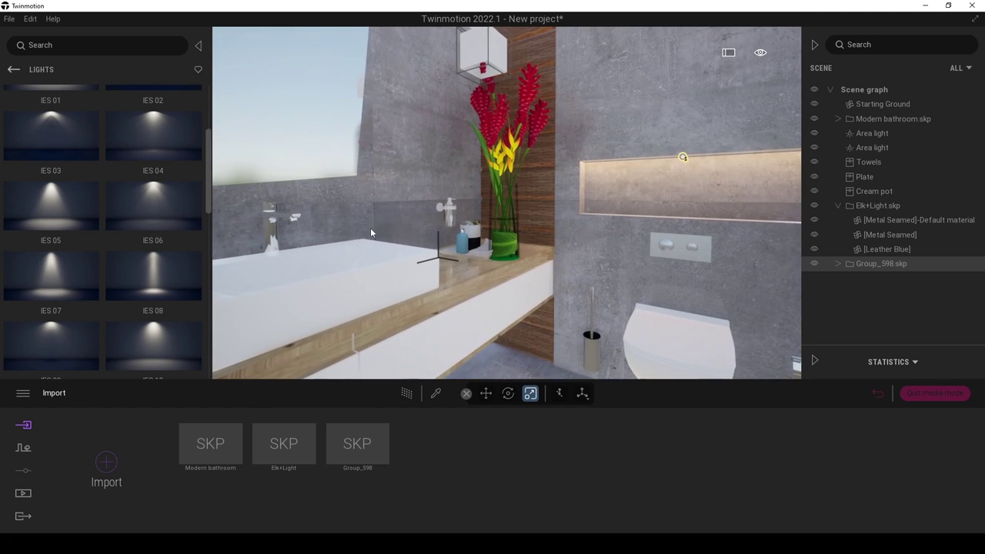
left_click(838, 263)
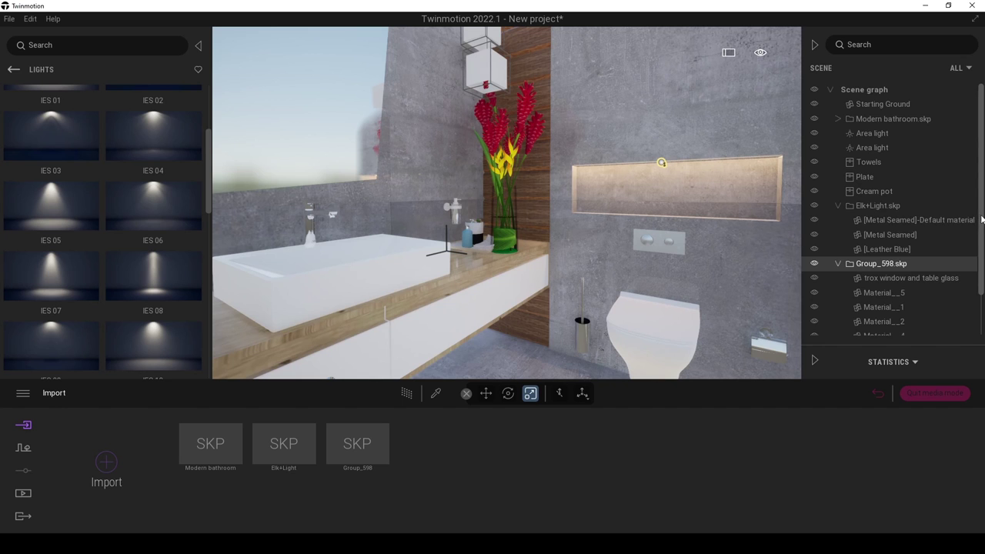
scroll(972, 262, "down", 2)
left_click(909, 227)
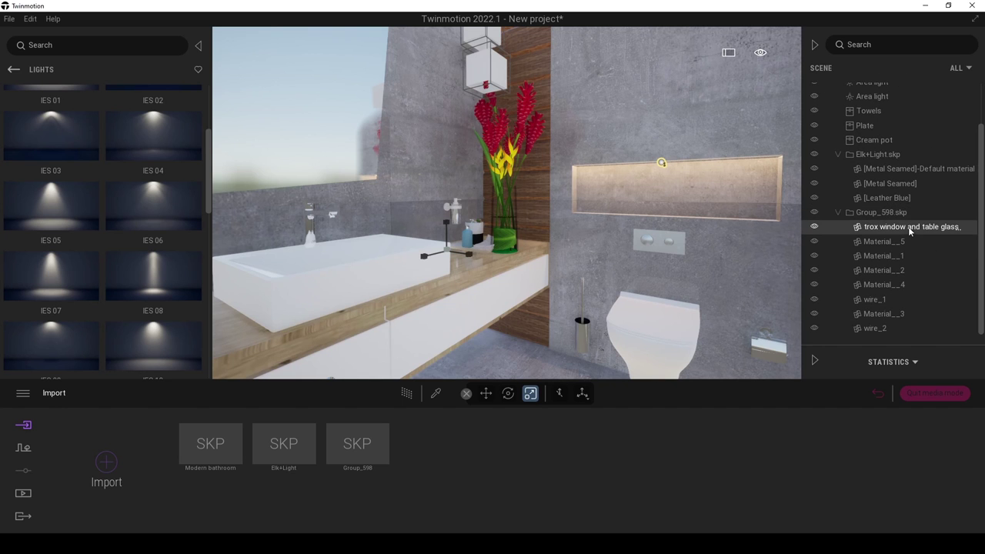
left_click(875, 329, "shift")
right_click_drag(510, 223, 492, 219)
scroll(492, 219, "up", 3)
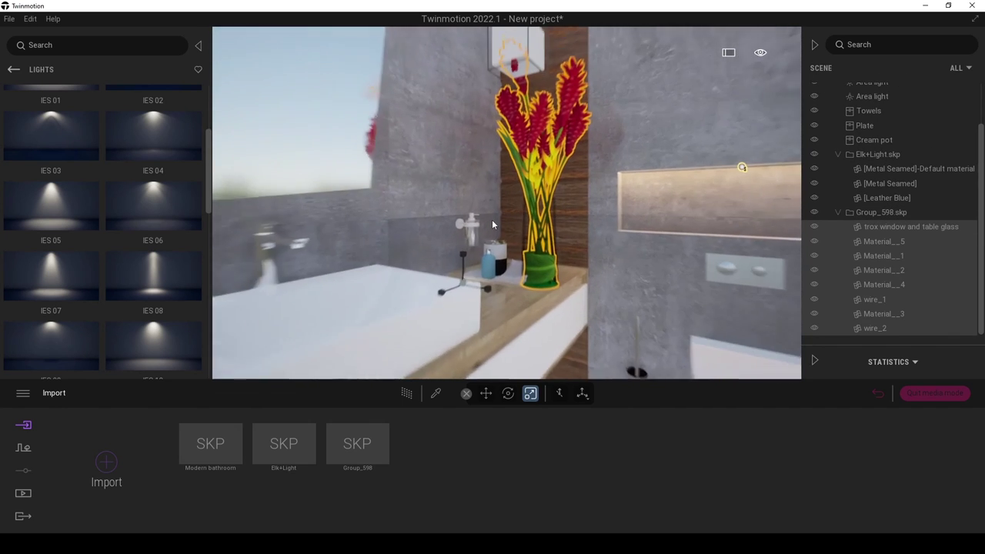
left_click_drag(459, 299, 450, 327)
Relocate the pivot of the selected flower vase parts to the base of the vase.
middle_click_drag(609, 296, 569, 285, "shift")
scroll(548, 283, "up", 2)
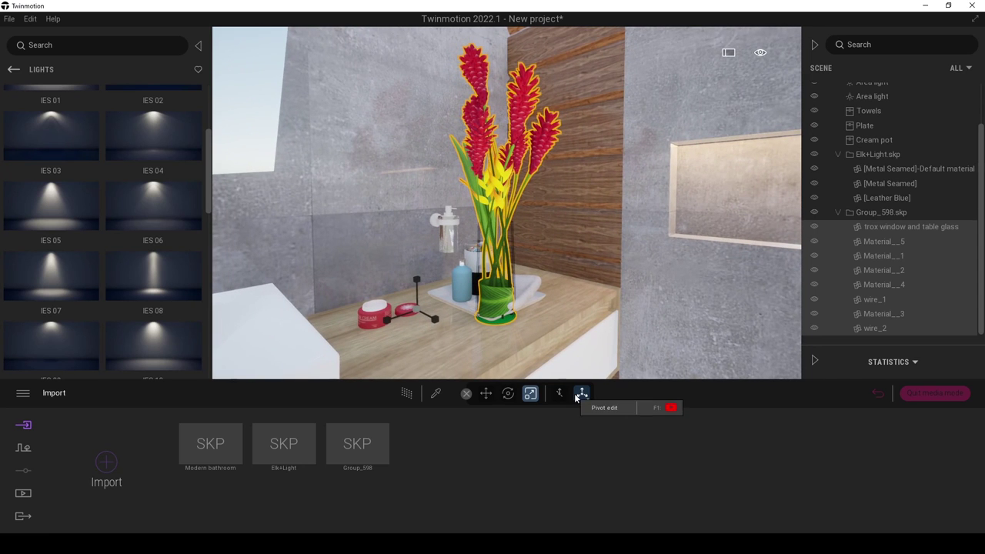
left_click(580, 394)
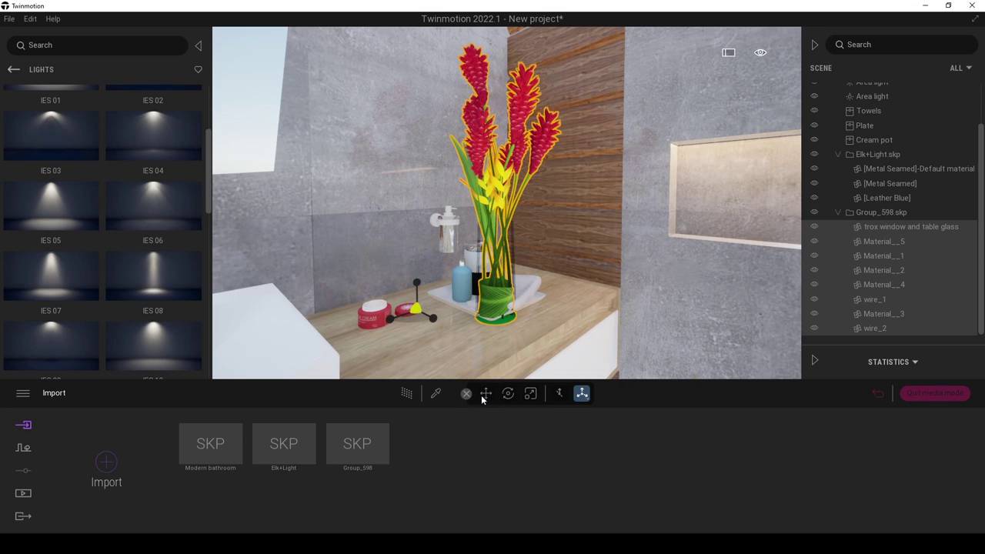
left_click(484, 395)
left_click_drag(415, 316, 440, 314)
left_click(582, 394)
left_click_drag(487, 326, 522, 328)
right_click_drag(551, 321, 492, 320)
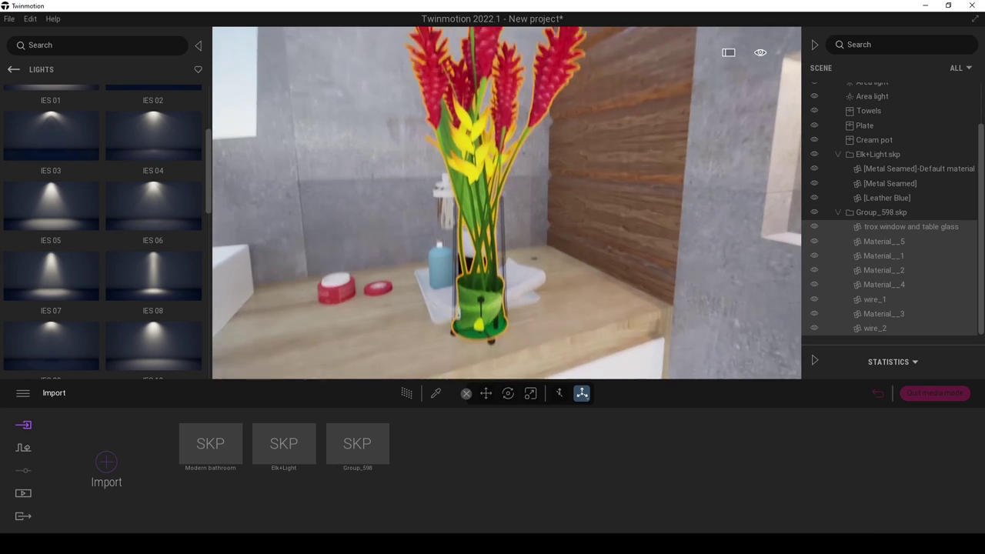
left_click(581, 396)
Move the flower vase back into the counter's corner against the walnut wall, beyond the plate.
left_click_drag(481, 316, 568, 273)
right_click_drag(568, 273, 612, 261)
scroll(566, 277, "down", 5)
scroll(562, 284, "up", 4)
scroll(505, 279, "down", 4)
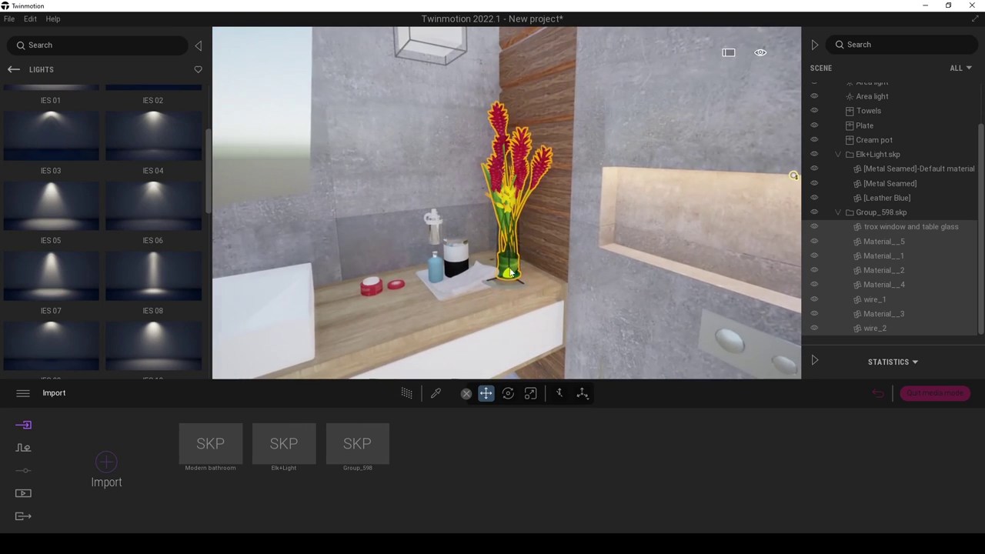
Nudge the flower vase further back on the wooden counter and delete the Plate and Cream pot objects beside it.
left_click_drag(505, 280, 512, 247)
left_click(456, 286)
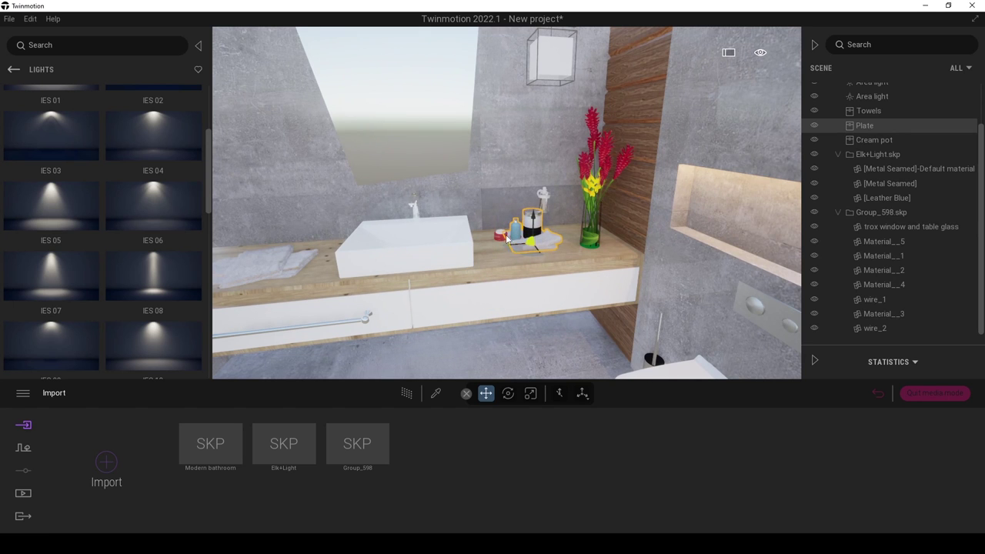
key("Delete")
left_click(499, 233)
key("Delete")
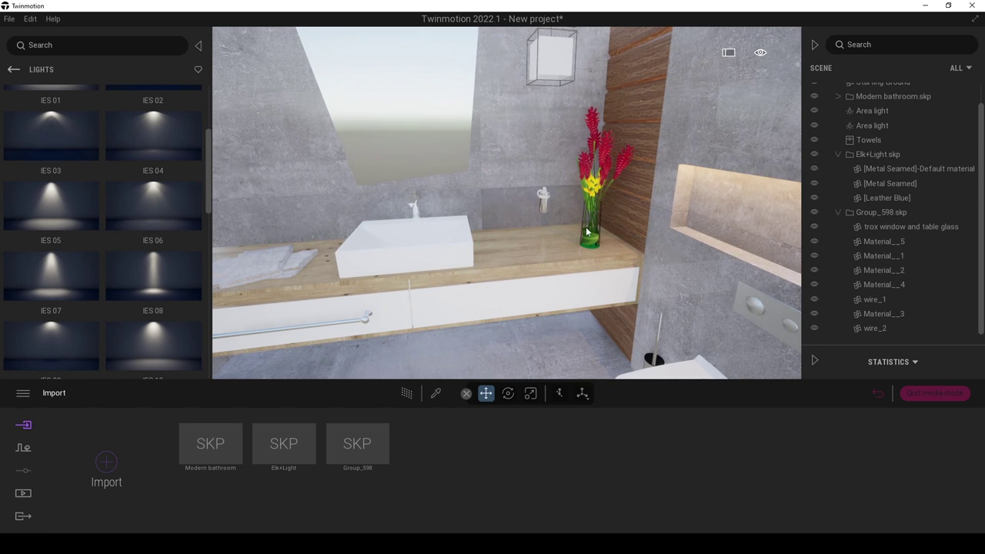
Relocate the pivot of the whole Group_598.skp container to the base of the flower vase on the counter.
left_click(586, 230)
right_click_drag(589, 232, 590, 320)
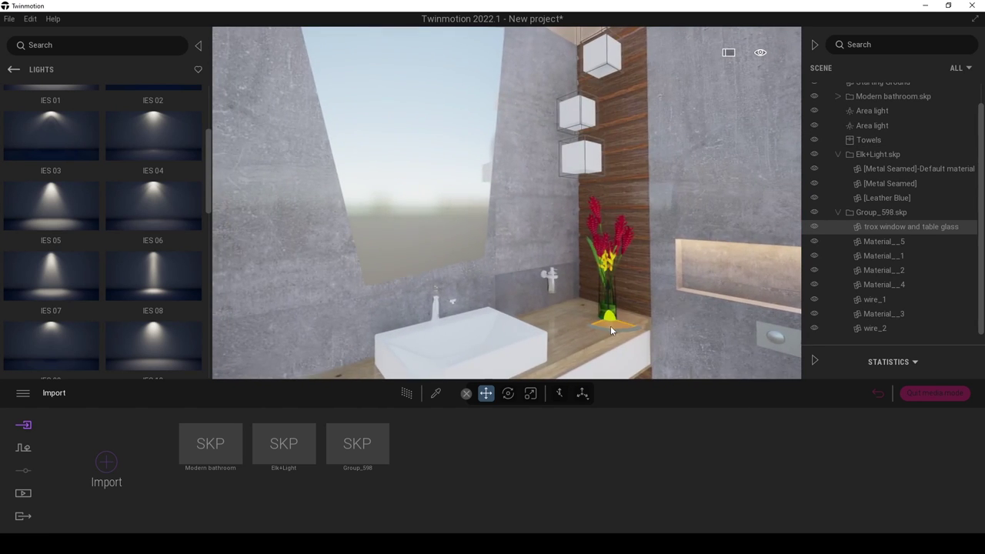
left_click_drag(591, 330, 562, 332)
scroll(588, 324, "up", 3)
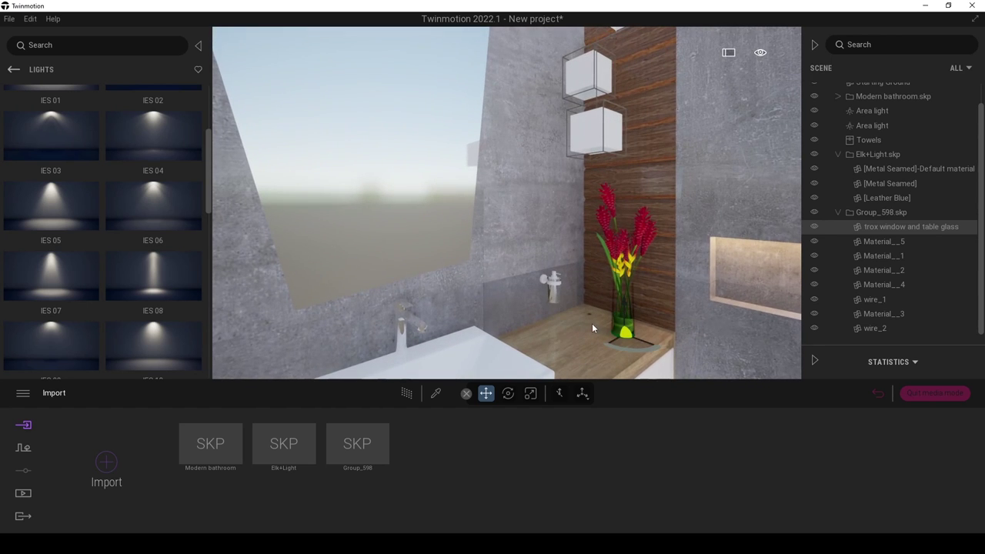
left_click(877, 213)
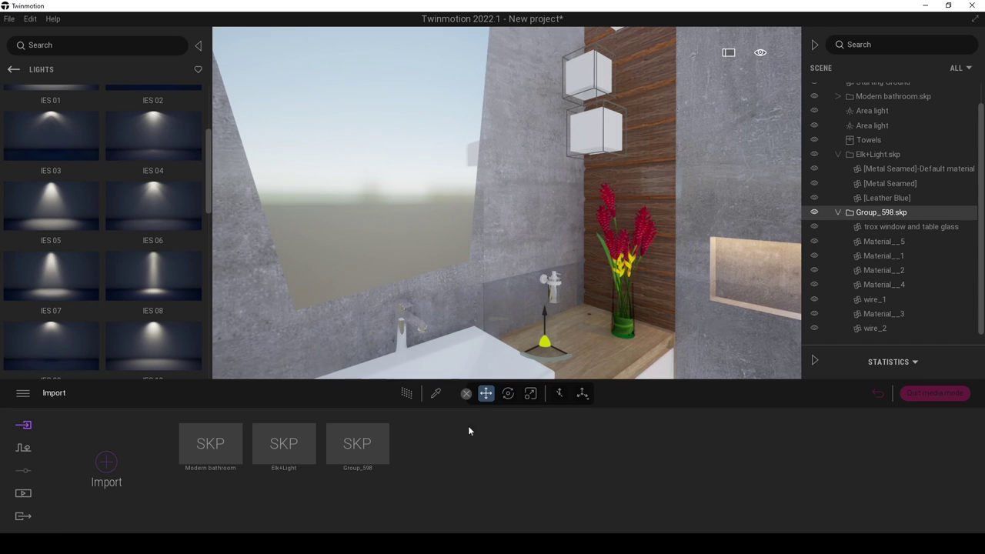
left_click(583, 396)
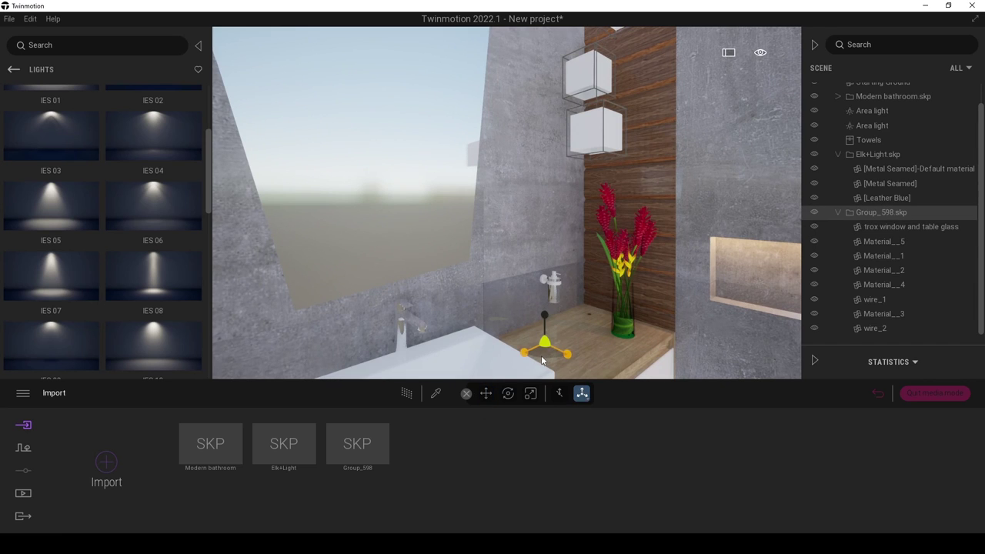
left_click_drag(542, 361, 613, 341)
left_click(582, 393)
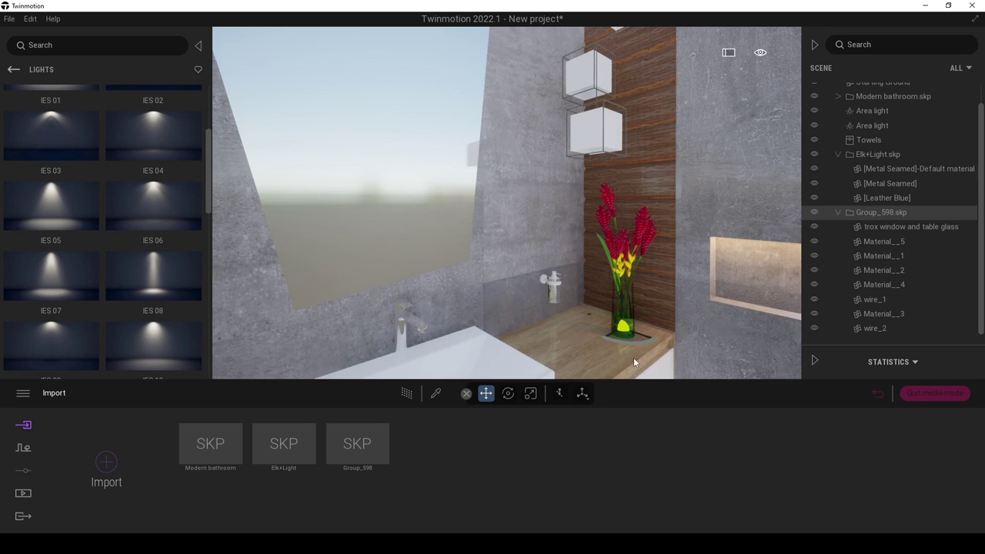
Move the whole Group_598.skp flower vase slightly along the counter toward the mirror wall and deselect it.
left_click_drag(629, 337, 606, 340)
right_click_drag(608, 339, 670, 308)
key("s")
key("w")
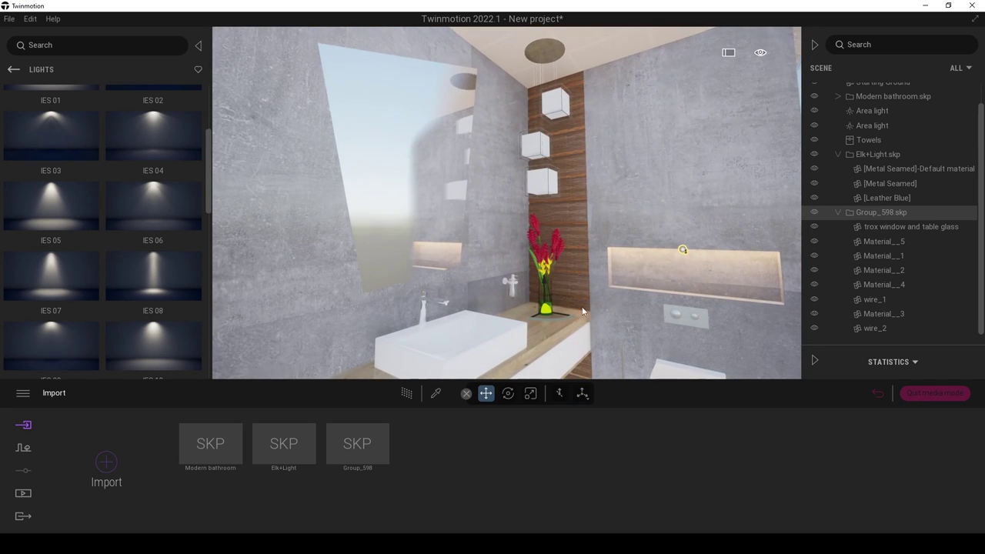
left_click(690, 316)
Open the saved Image1 view and apply the Neon 02 library material to the pendant lamp's cube shades.
left_click(23, 494)
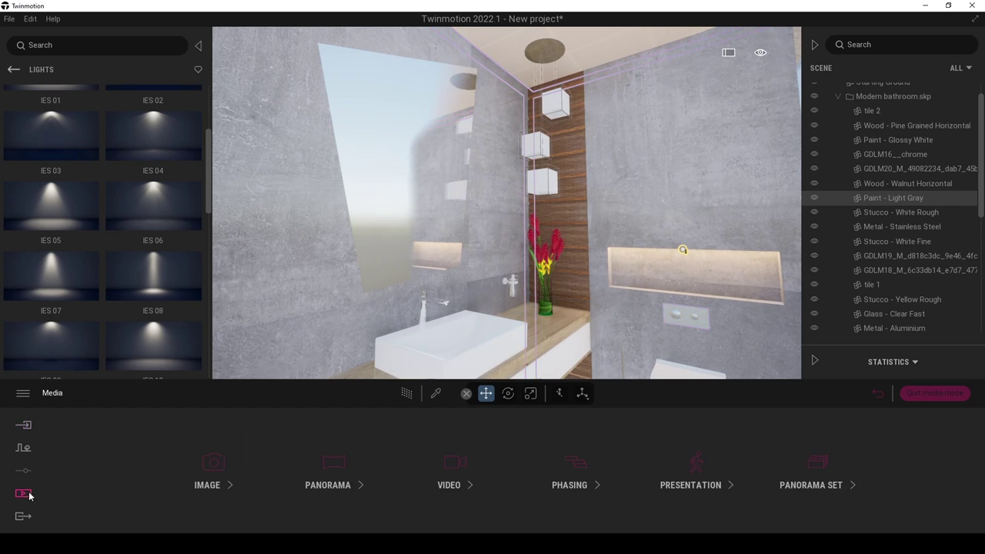
left_click(207, 464)
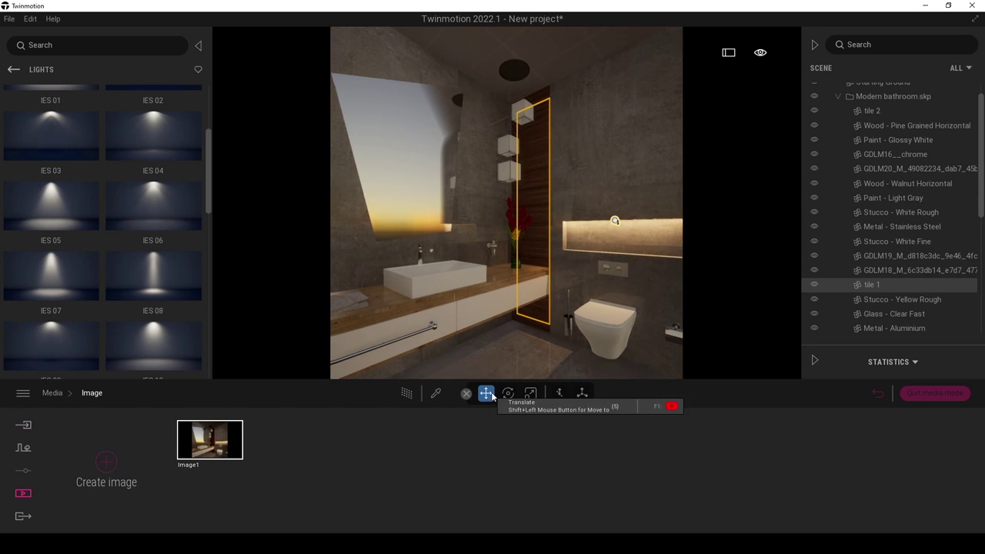
left_click(12, 71)
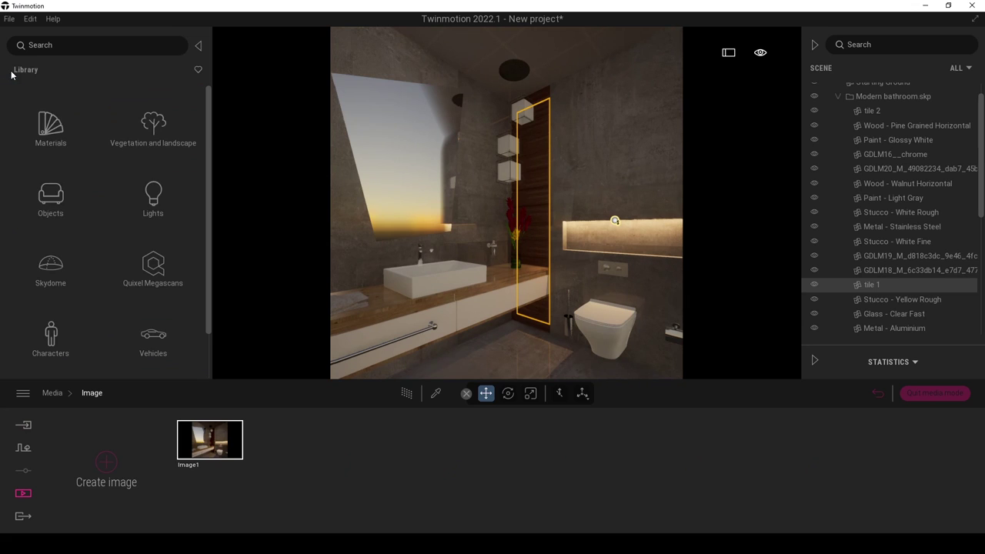
left_click_drag(207, 124, 198, 151)
left_click(44, 97)
left_click_drag(207, 103, 201, 291)
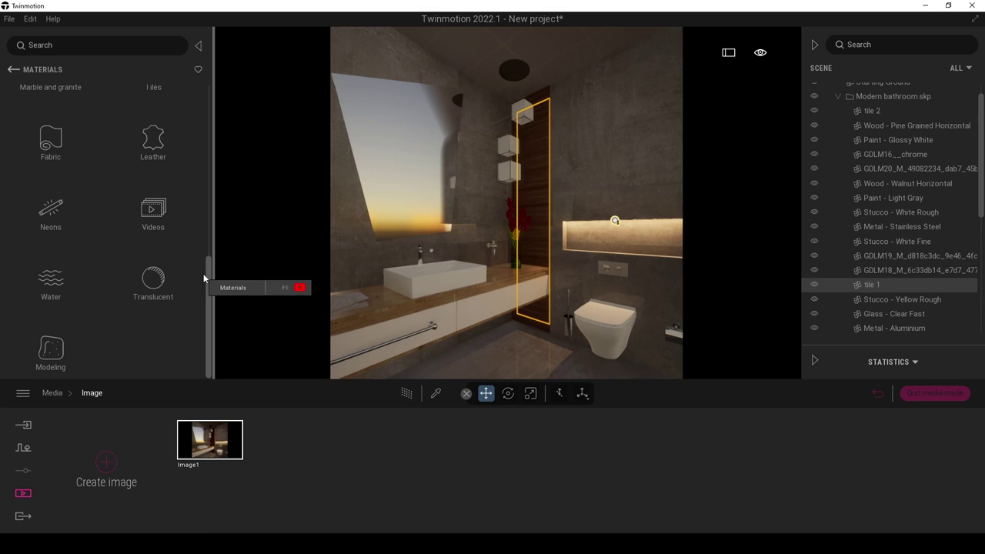
left_click(48, 217)
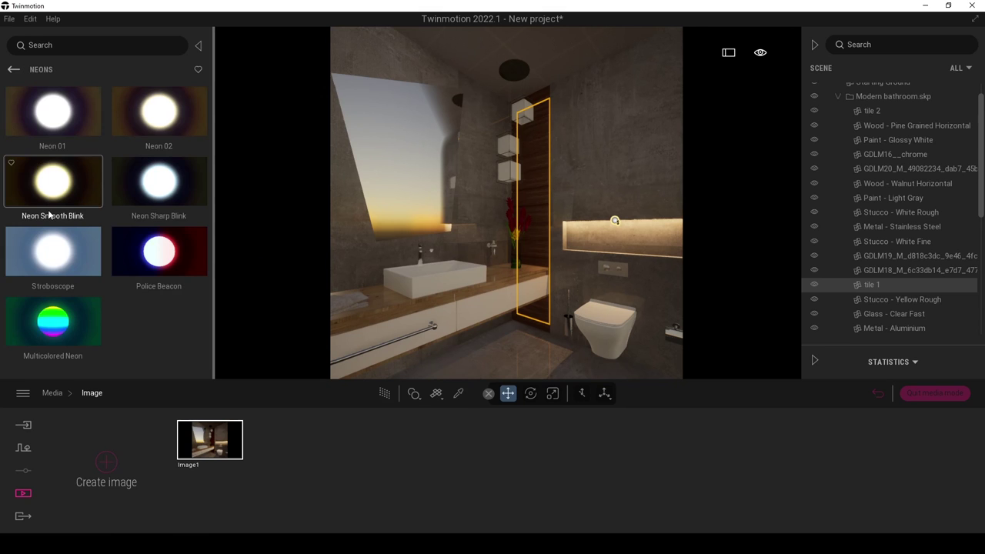
left_click_drag(48, 123, 506, 149)
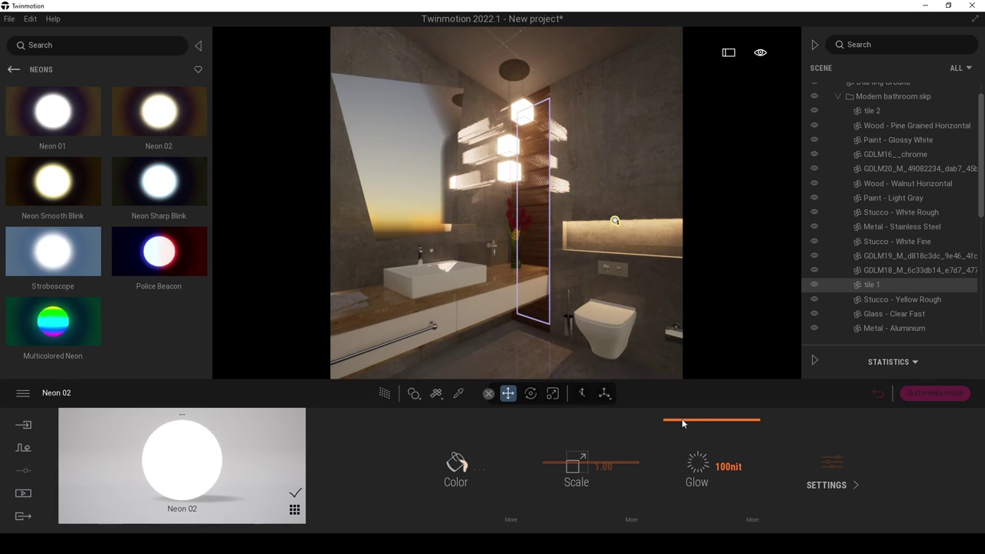
Preview the pendant lamp's glow with the Path Tracer and set the Neon 02 glow to 2 nit.
left_click_drag(674, 420, 667, 498)
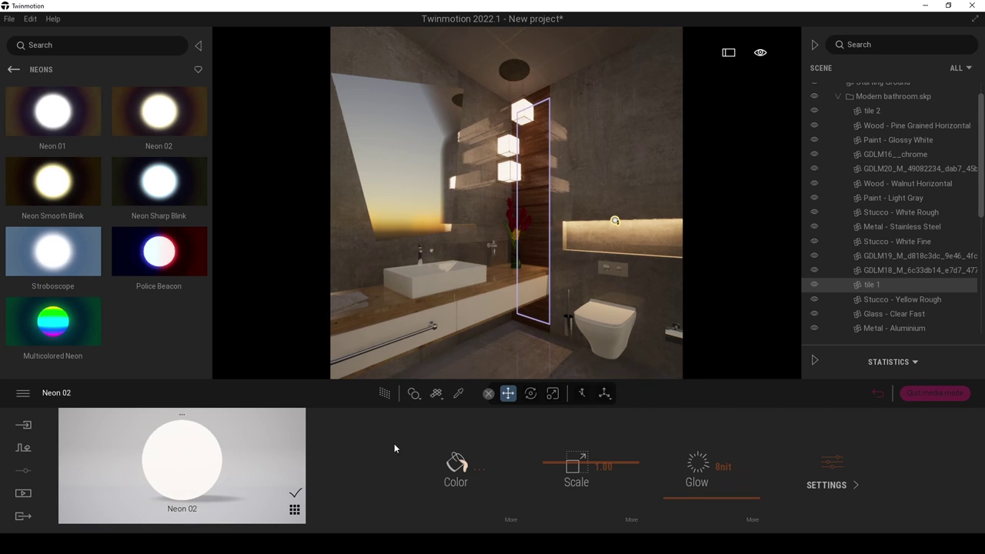
left_click(384, 395)
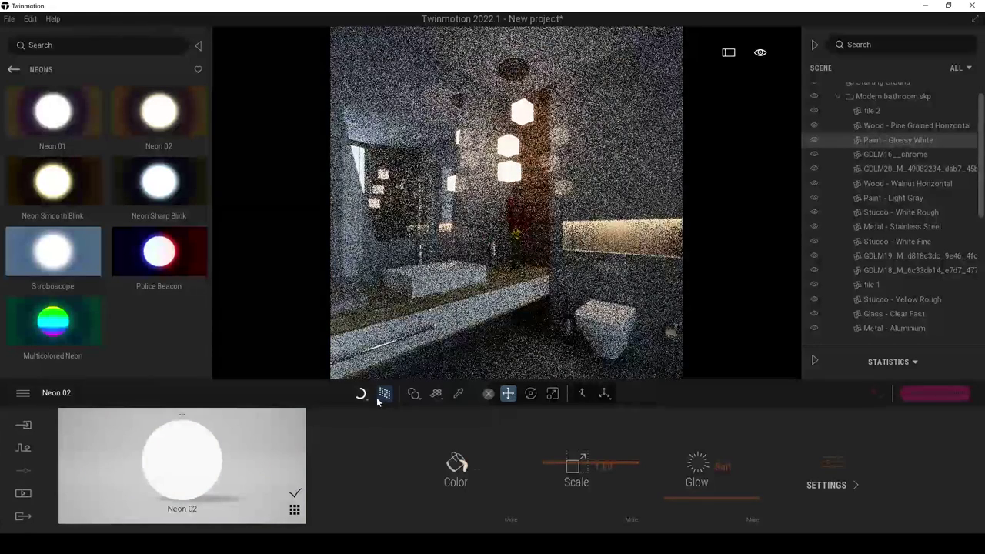
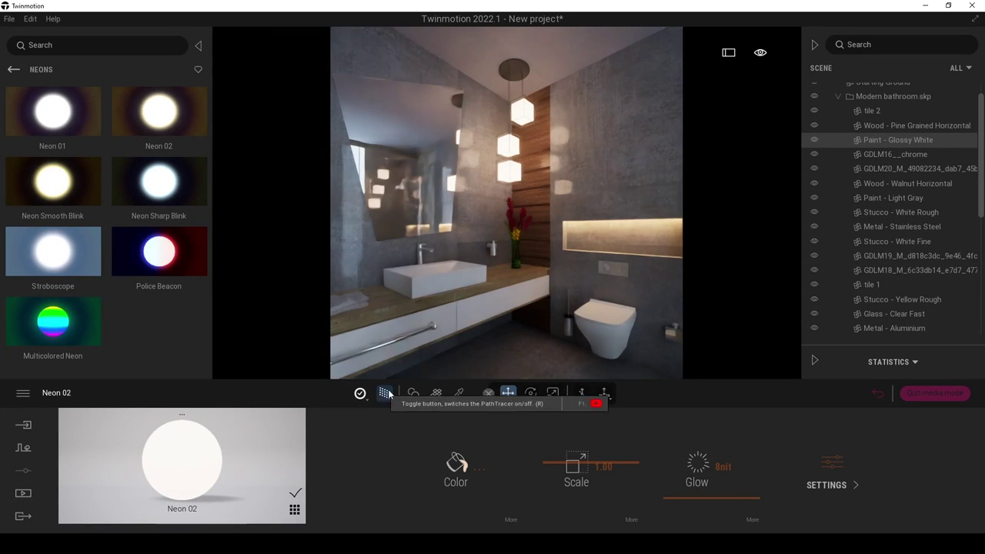
left_click(713, 473)
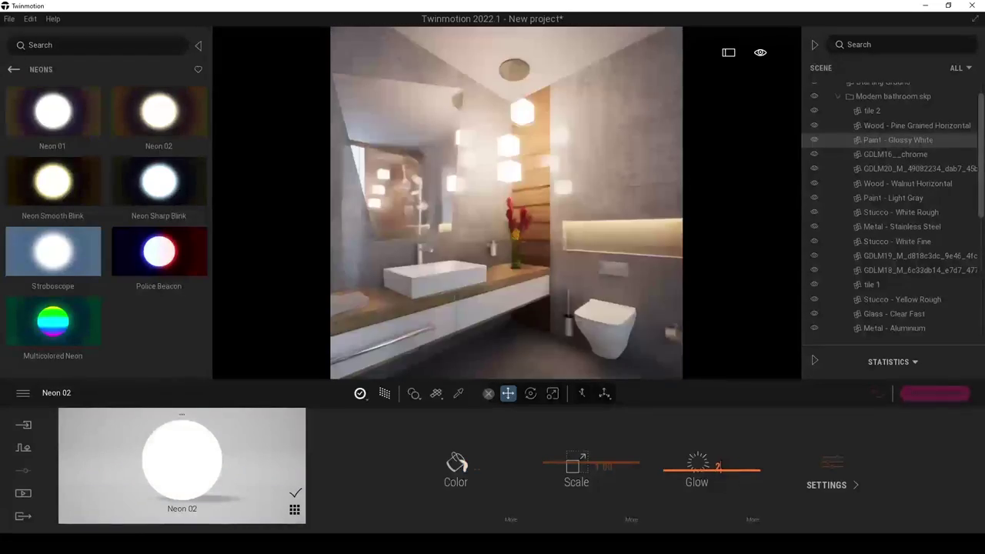
key("Return")
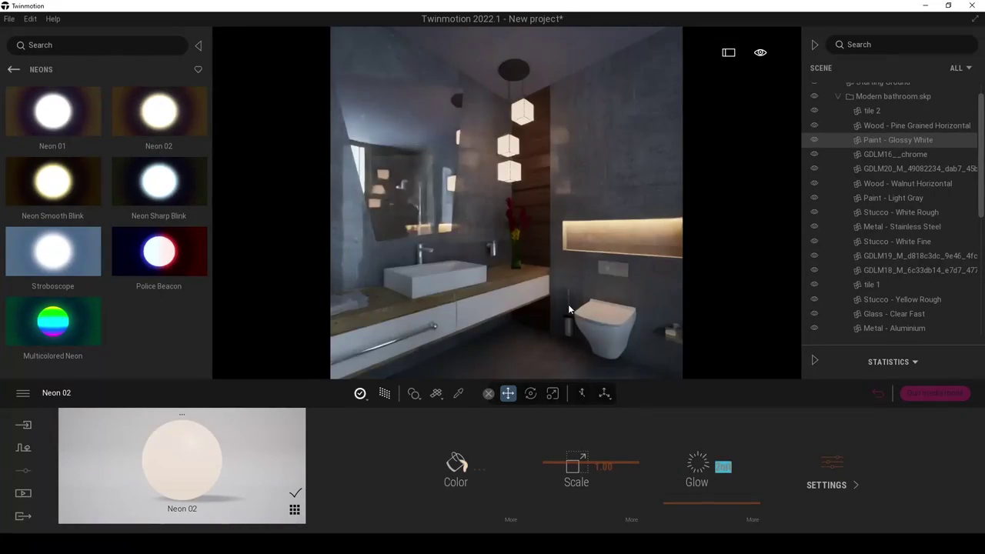
left_click(569, 308)
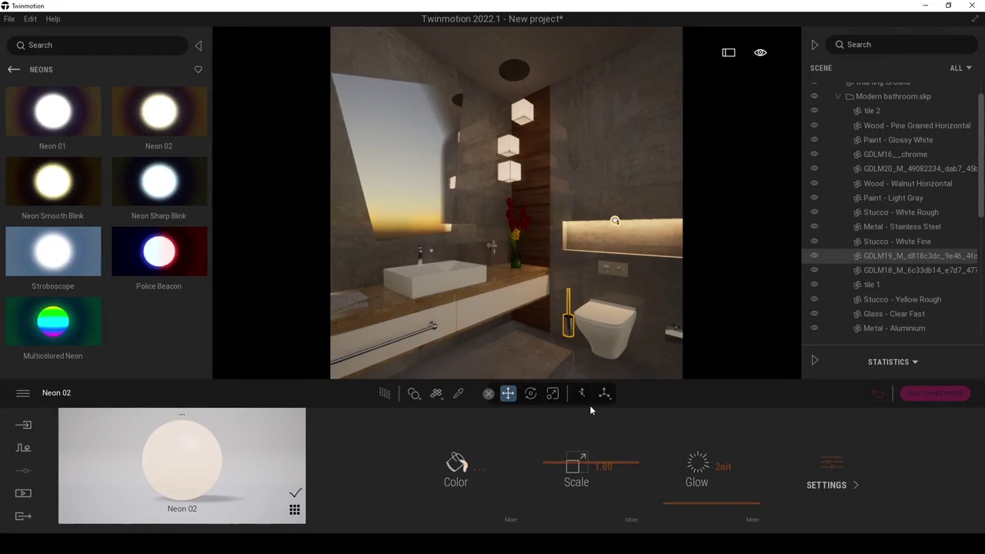
mouse_move(476, 340)
right_mouse_down()
mouse_move(492, 335)
mouse_move(431, 331)
mouse_move(455, 301)
right_mouse_up()
right_click_drag(478, 183, 376, 319)
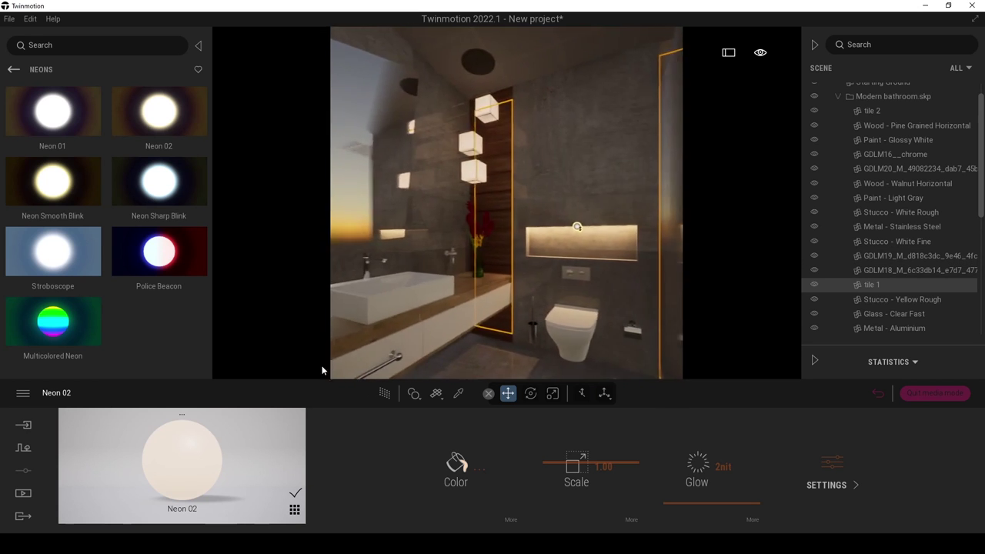
right_click_drag(447, 275, 491, 302)
key("s")
key("w")
key("s")
key("w")
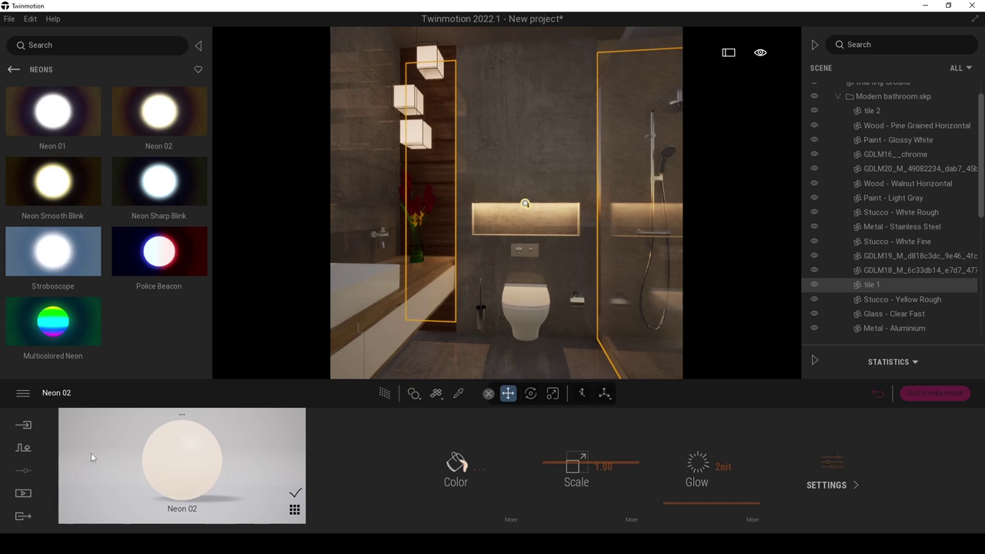
Starting from Image1 with the Path Tracer off, frame the toilet wall and niche frontally and create a new image.
left_click(23, 493)
left_click(213, 465)
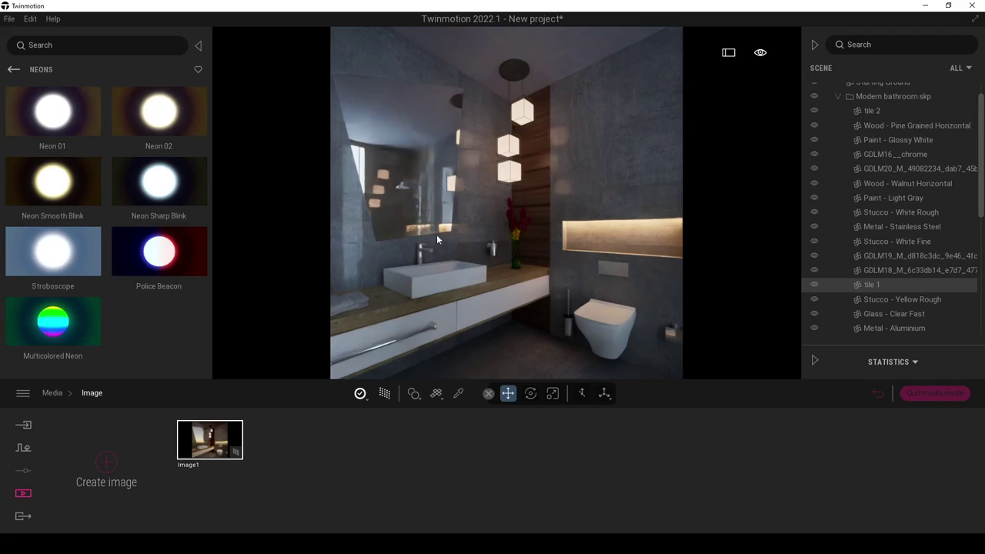
right_click_drag(397, 275, 494, 276)
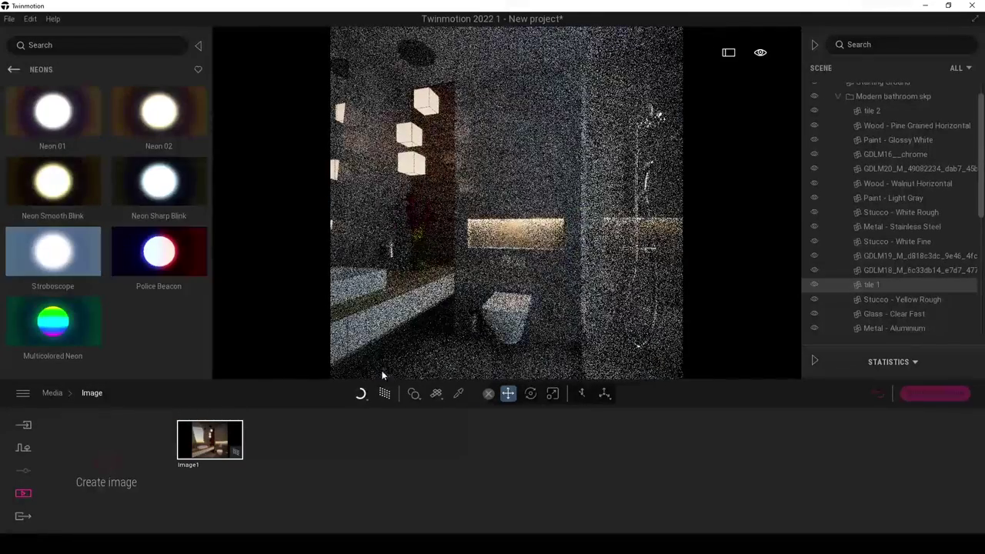
left_click(382, 396)
right_click_drag(394, 338, 404, 338)
key("s")
key("a")
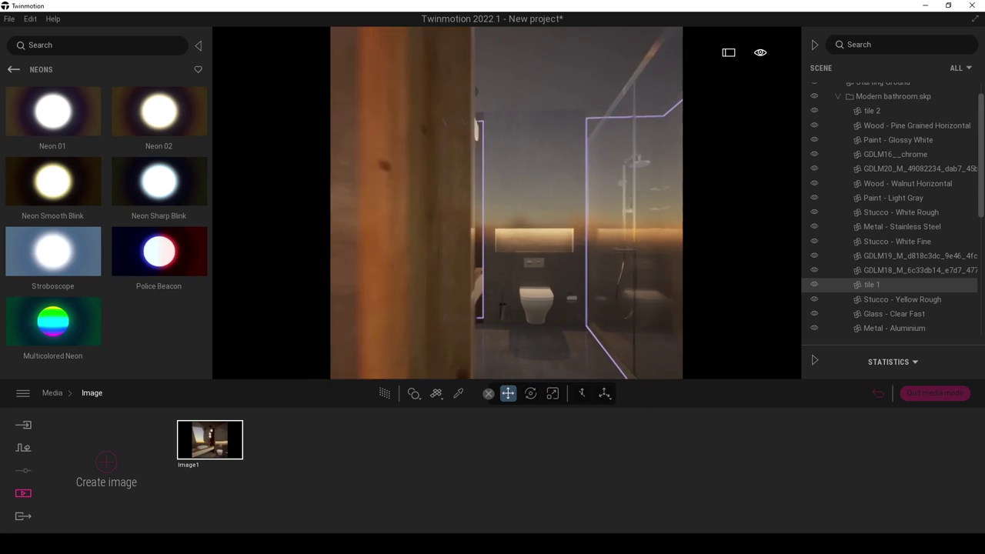
key("w")
middle_click_drag(530, 231, 509, 217)
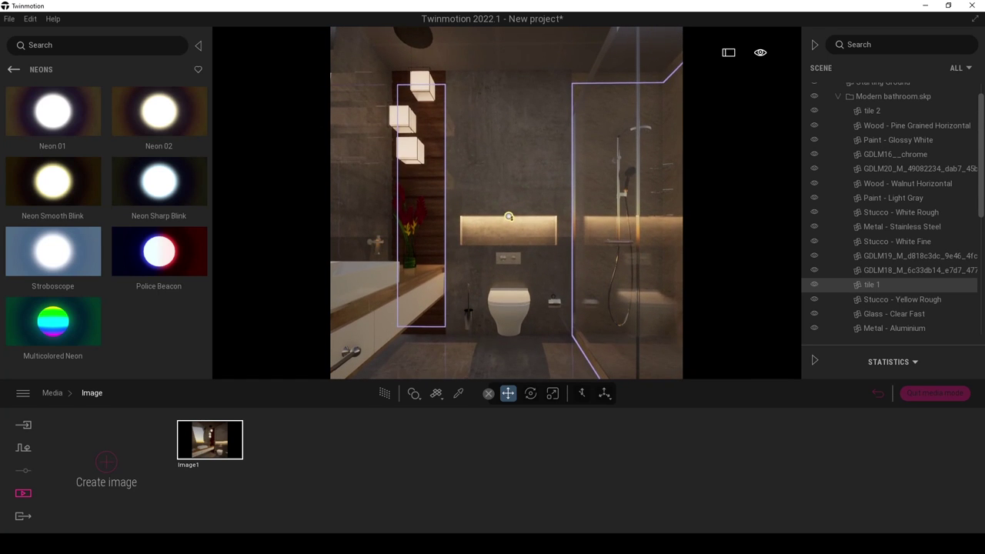
left_click(112, 464)
Frame the vanity wall frontally with the mirror, washbasin, pendant cubes and flower vase, and create another image.
right_click_drag(572, 271, 420, 277)
key("d")
key("e")
key("w")
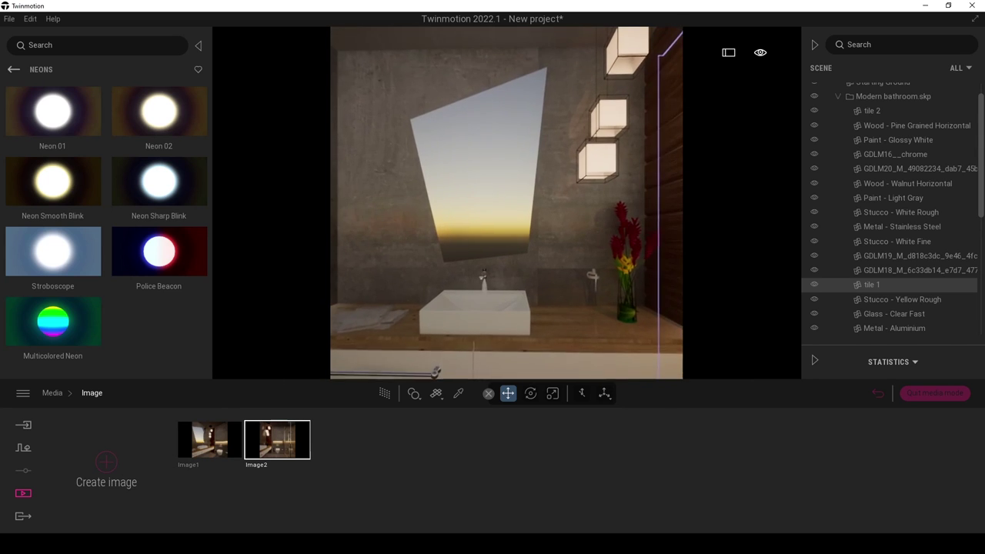
key("Up")
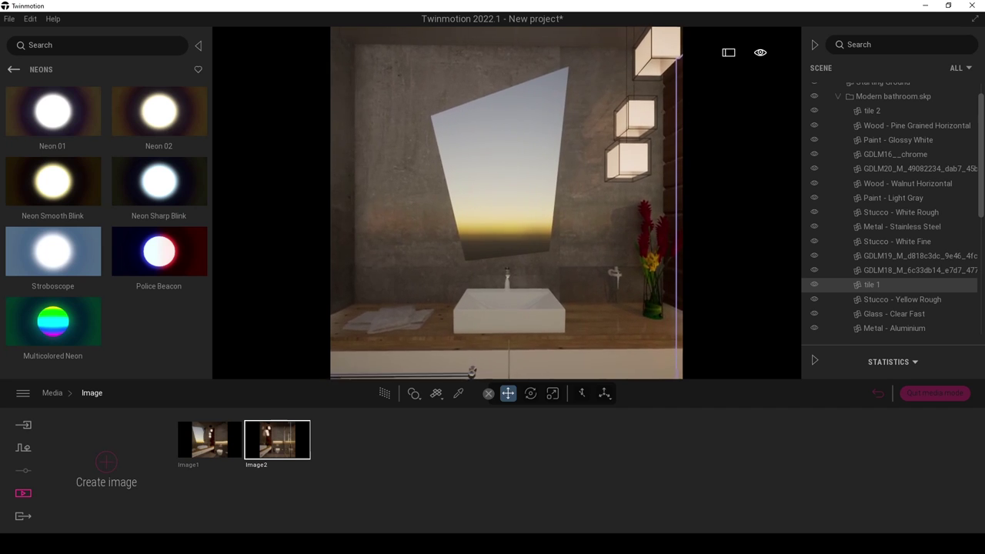
key("Down")
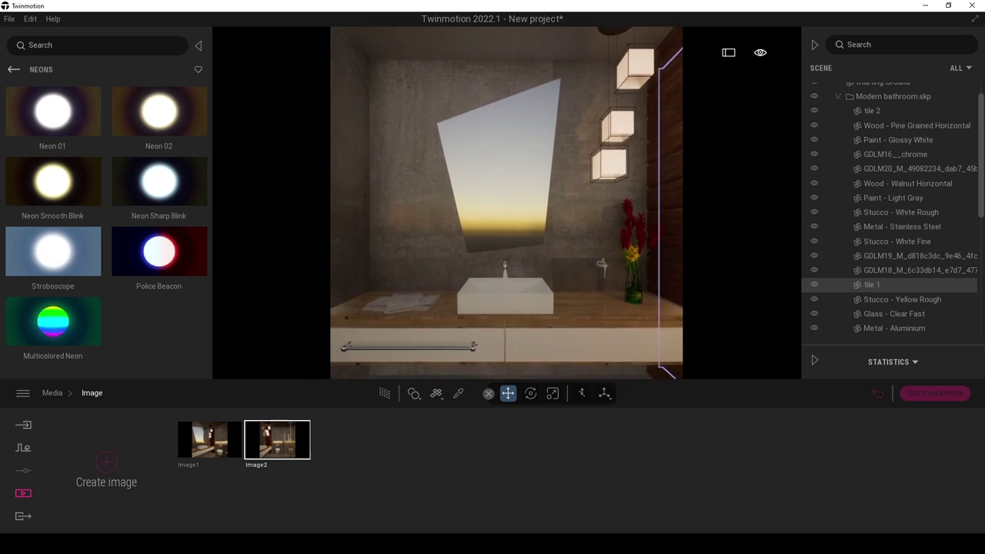
key("Up")
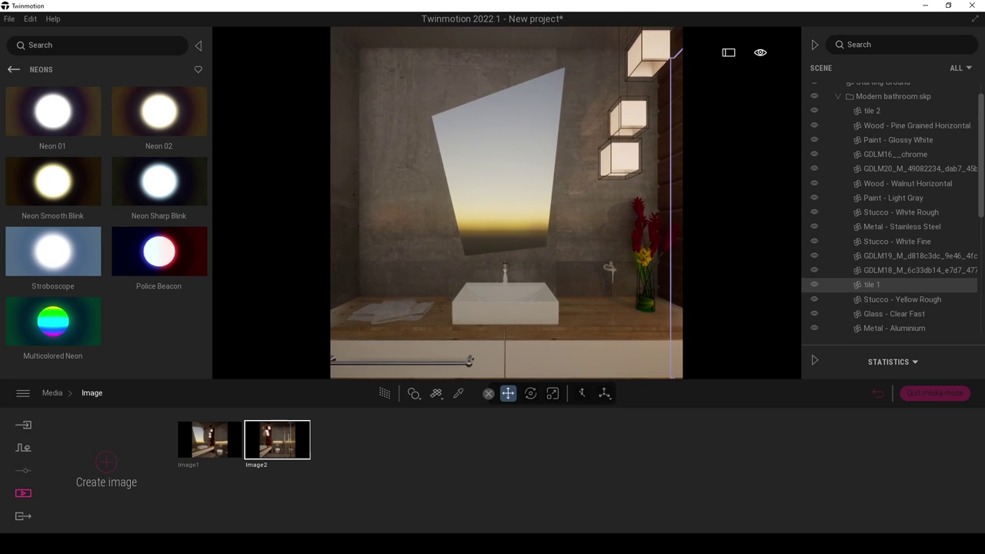
left_click(113, 464)
Frame an angled view of the glass shower, toilet, lit niche, pendant cubes and washbasin, and create a new image from it.
right_click_drag(365, 287, 585, 287)
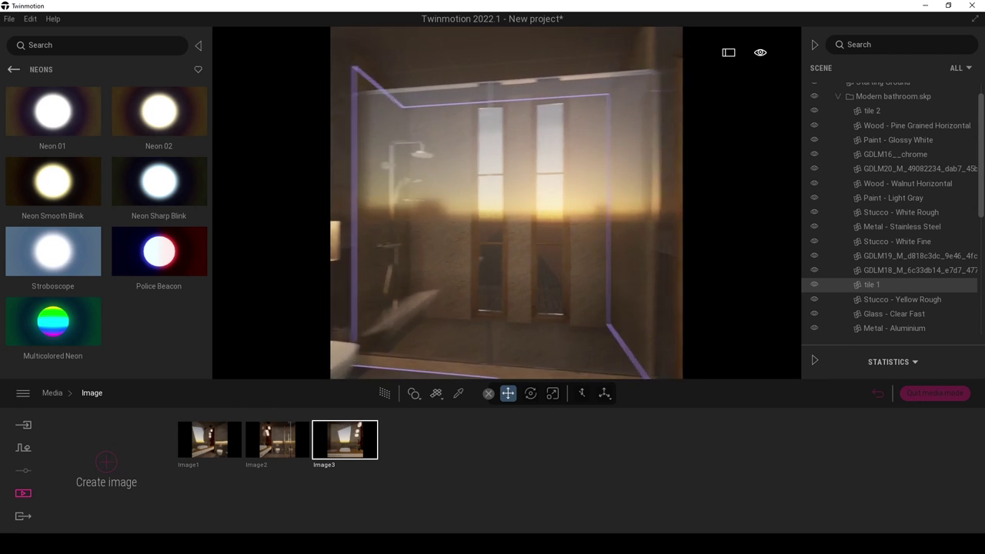
key("Up")
key("Down")
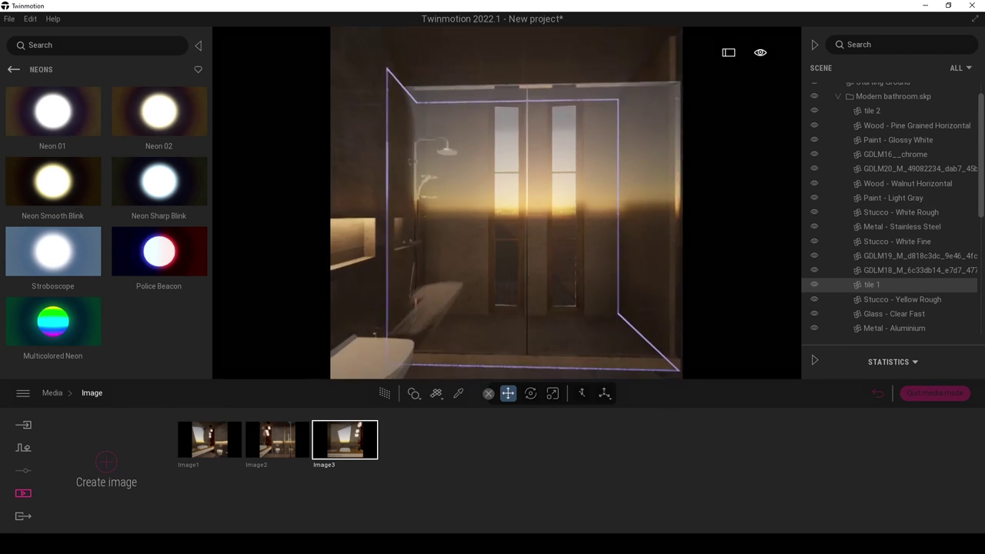
right_click_drag(508, 231, 432, 230)
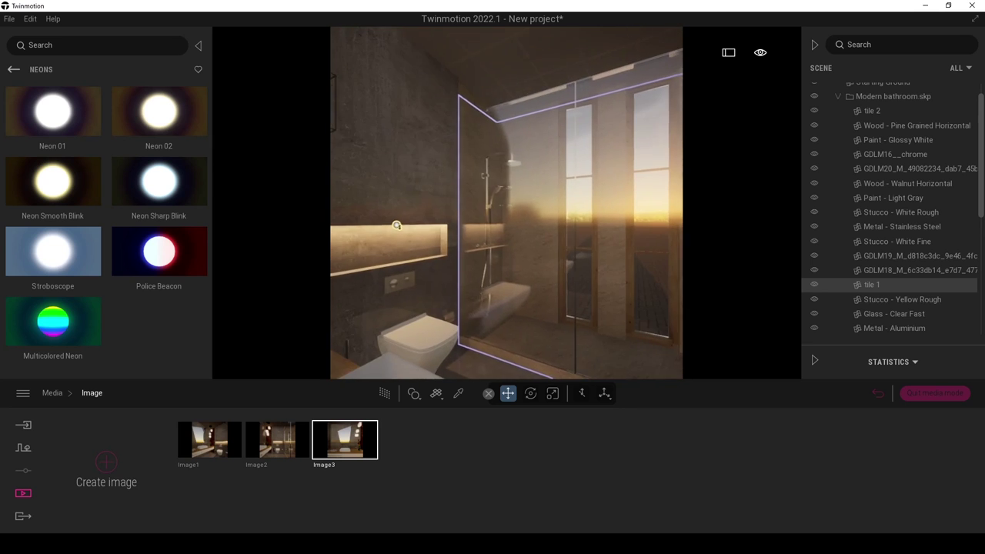
scroll(507, 203, "up", 3)
scroll(507, 203, "down", 4)
right_click_drag(506, 229, 438, 229)
scroll(507, 204, "up", 4)
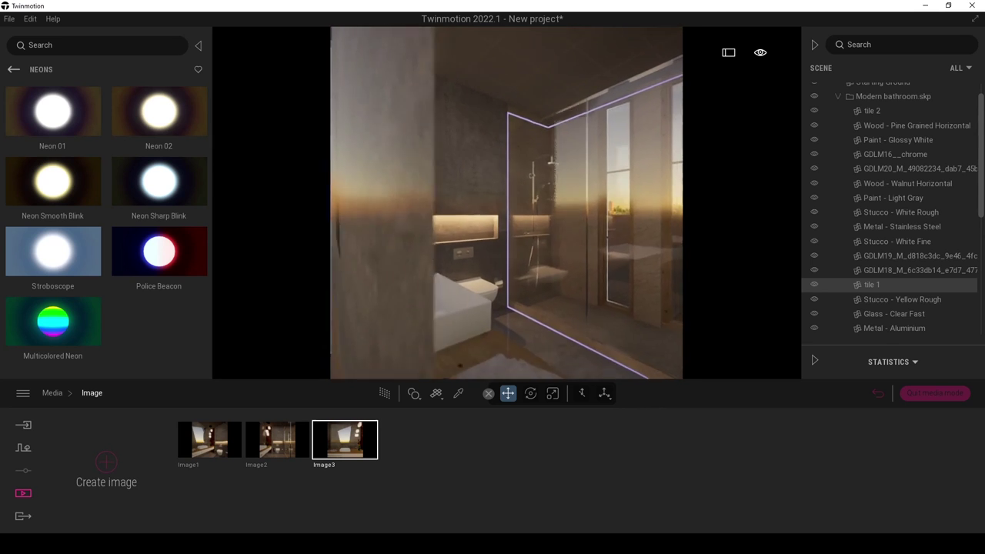
scroll(507, 203, "down", 3)
mouse_move(507, 203)
right_mouse_down()
mouse_move(494, 204)
mouse_move(506, 209)
right_mouse_up()
key("Left")
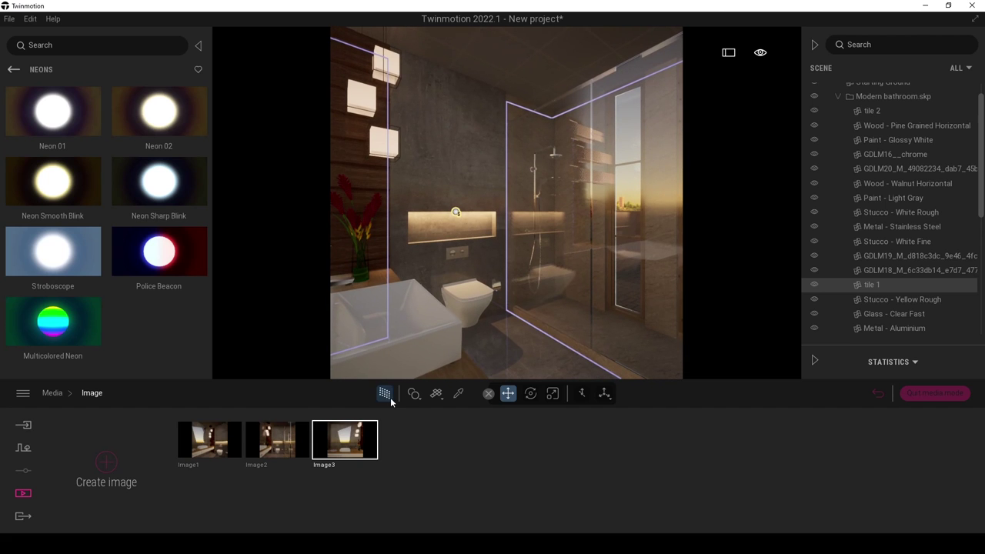
left_click(106, 462)
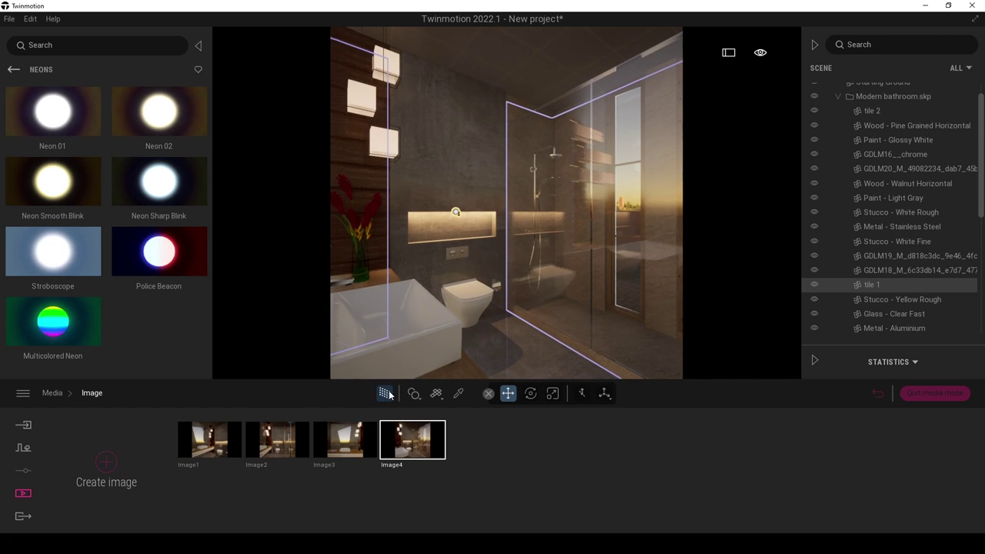
Turn on the Path Tracer for Image4, Image3 and Image2.
left_click(386, 394)
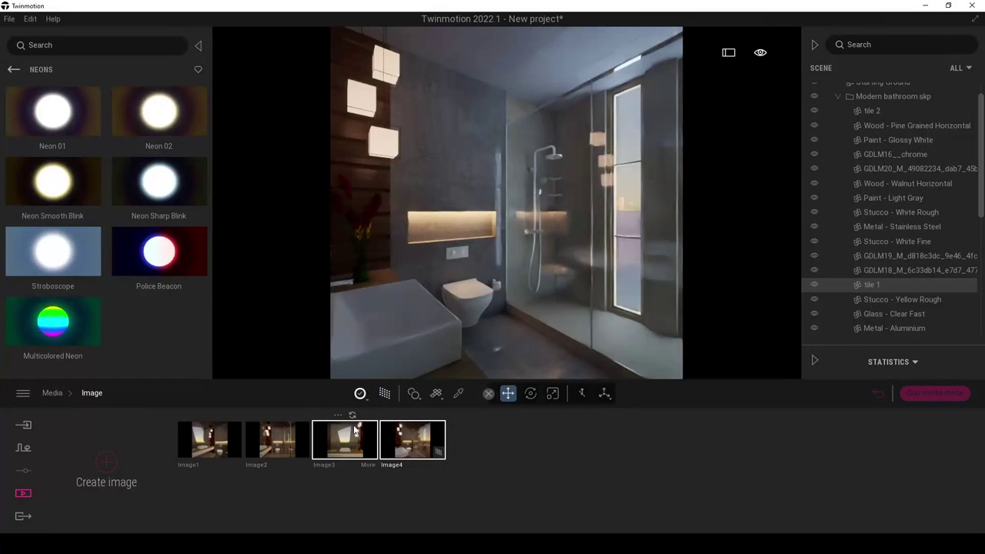
left_click(348, 438)
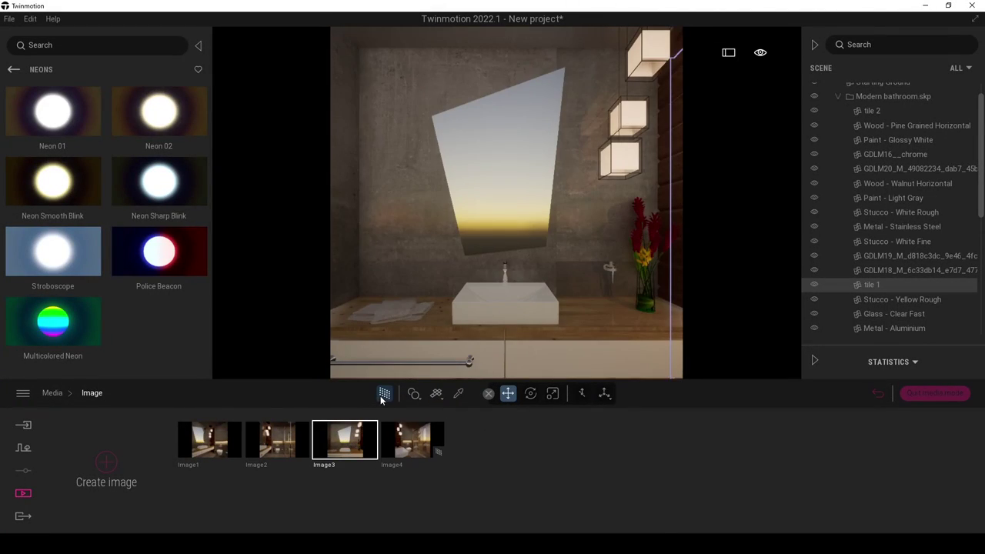
left_click(385, 394)
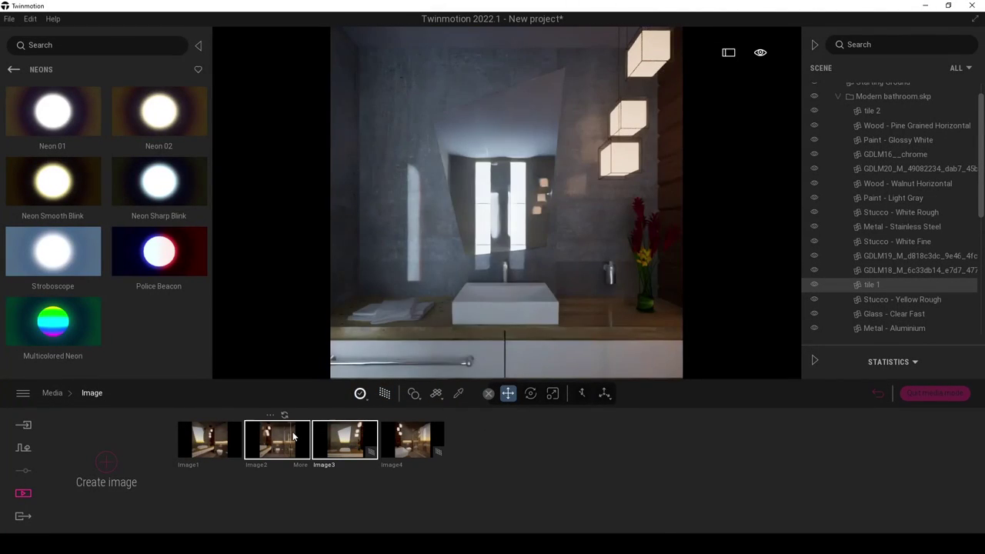
left_click(292, 437)
left_click(384, 394)
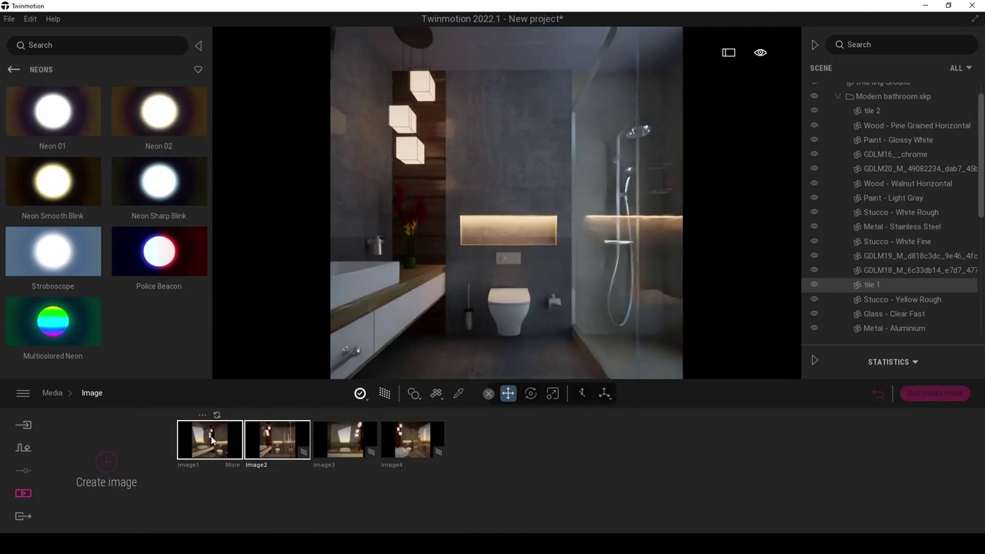
Open Image1's view and select all four saved images for local image export.
left_click(214, 440)
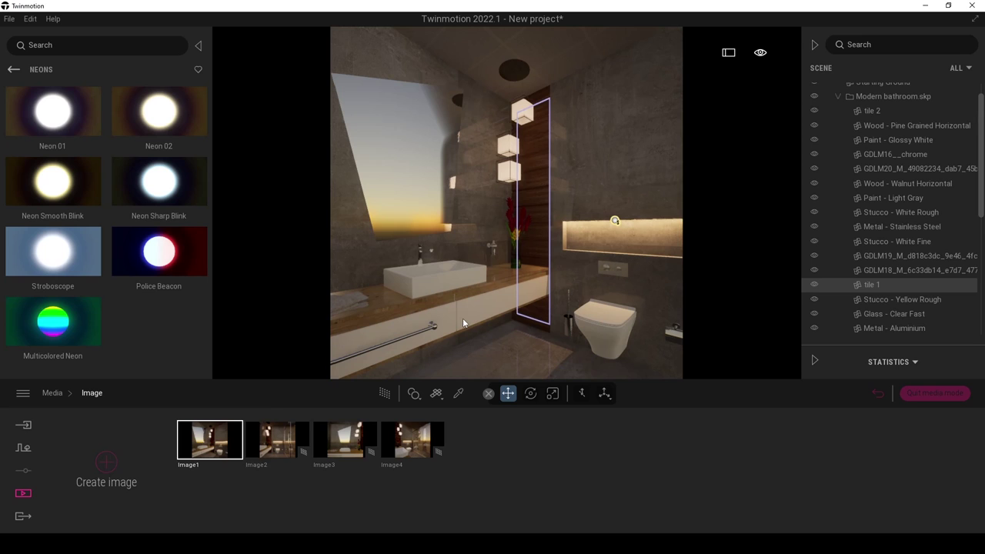
left_click(22, 518)
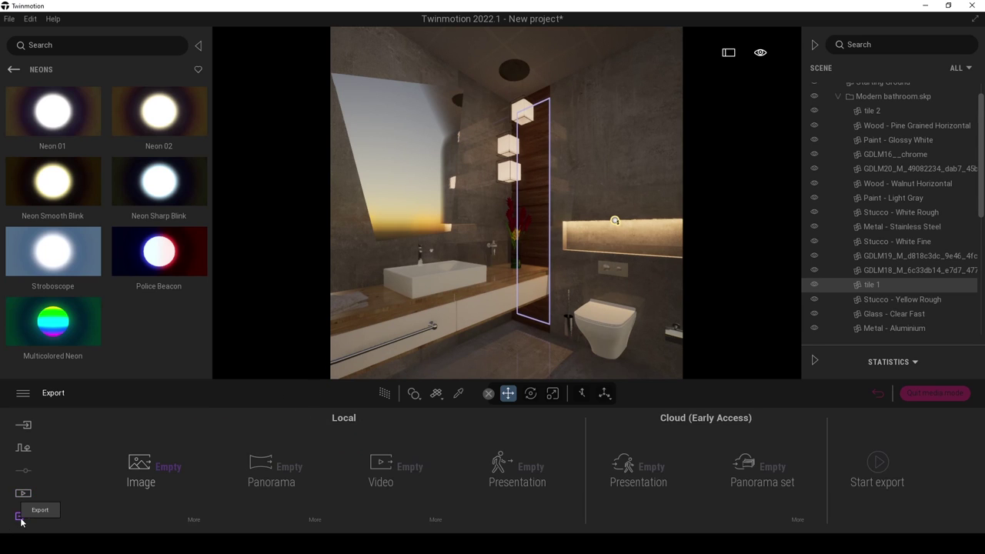
left_click(147, 471)
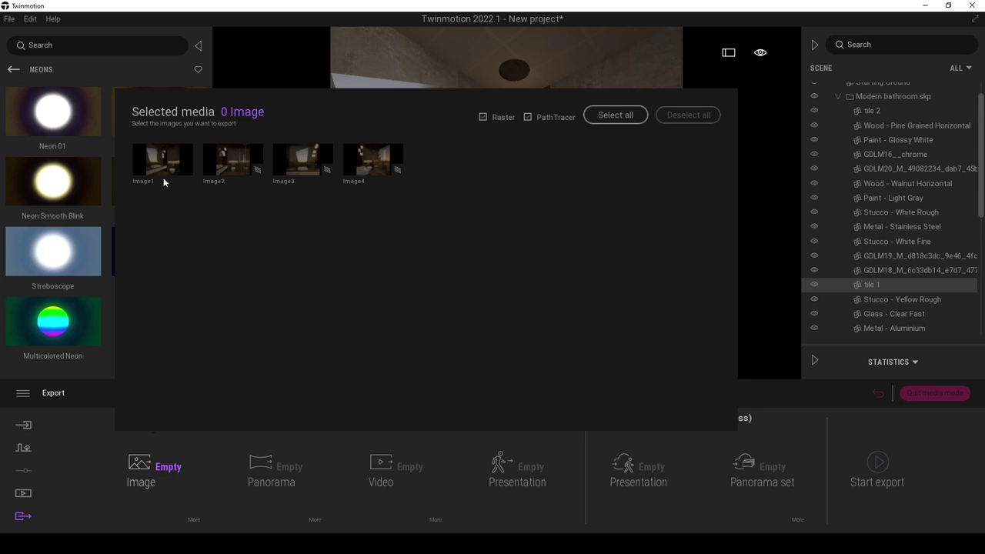
left_click(602, 115)
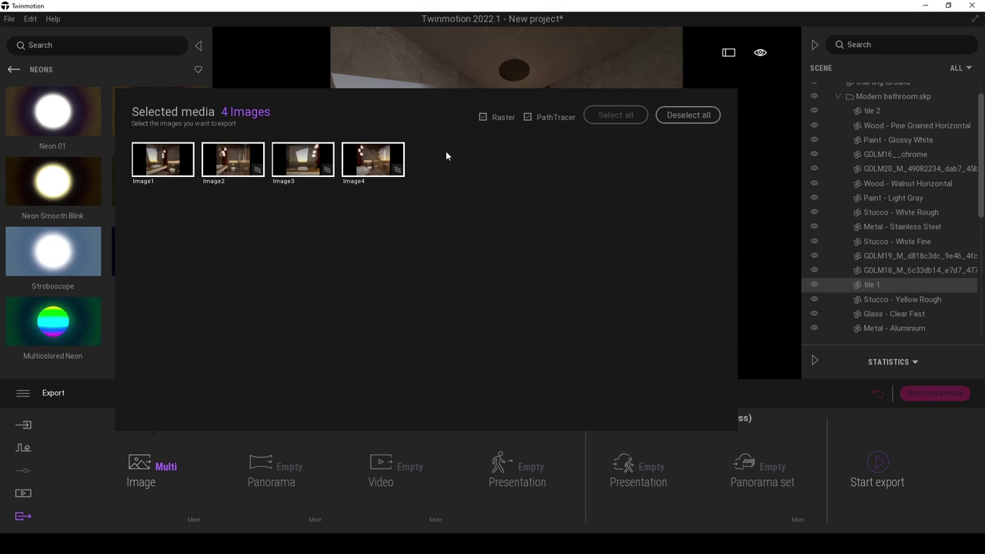
left_click(588, 76)
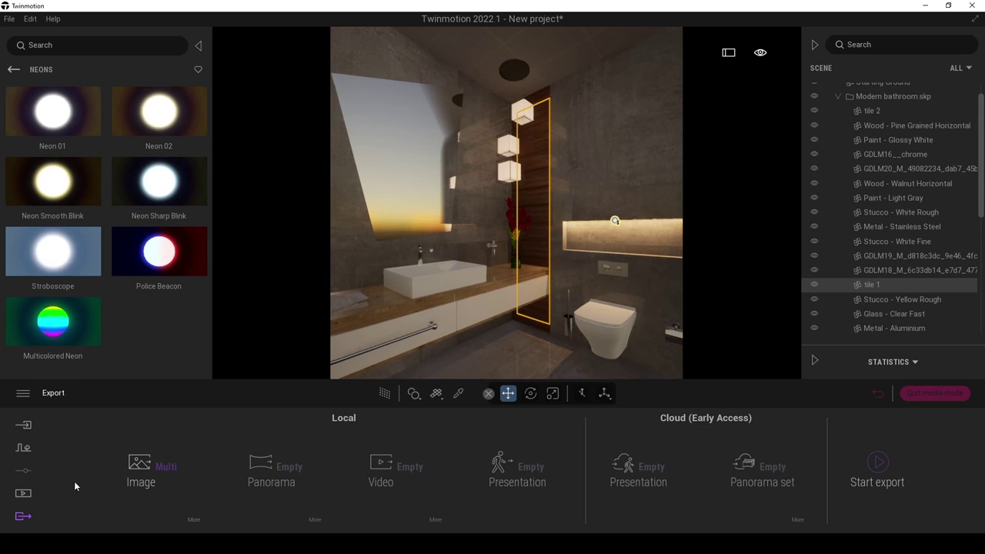
Return to the saved images and turn on the PathTracer in Image1's renderer settings.
left_click(23, 492)
left_click(206, 479)
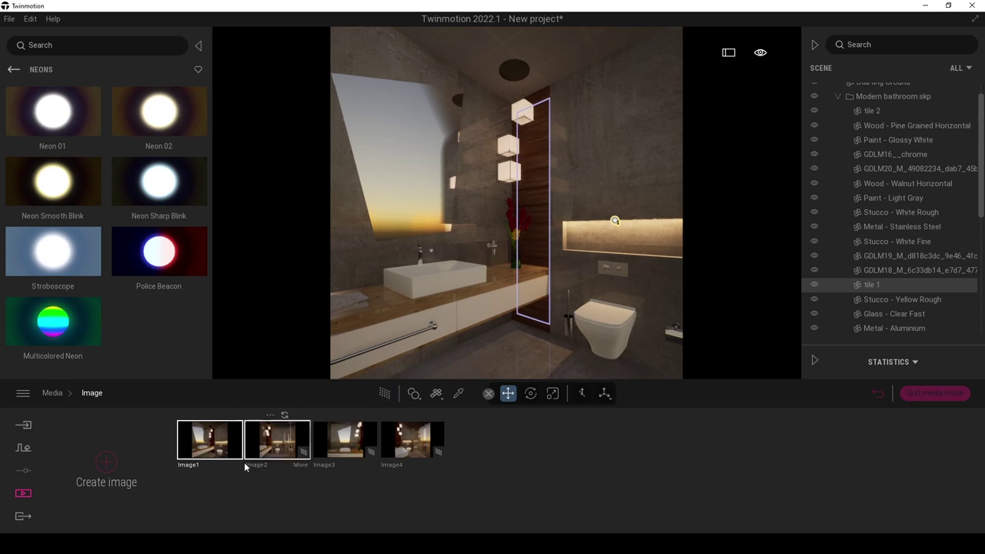
double_click(228, 463)
left_click(215, 477)
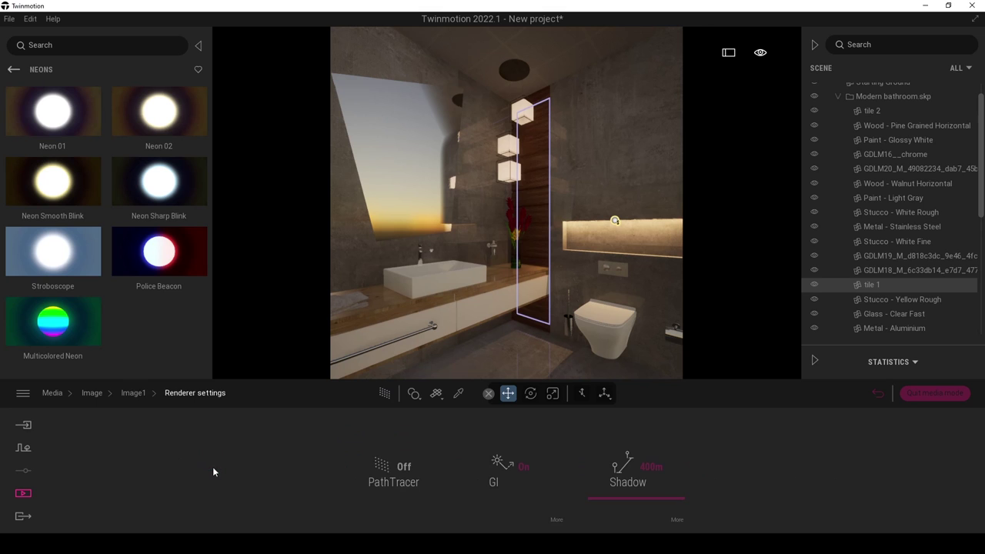
left_click(394, 475)
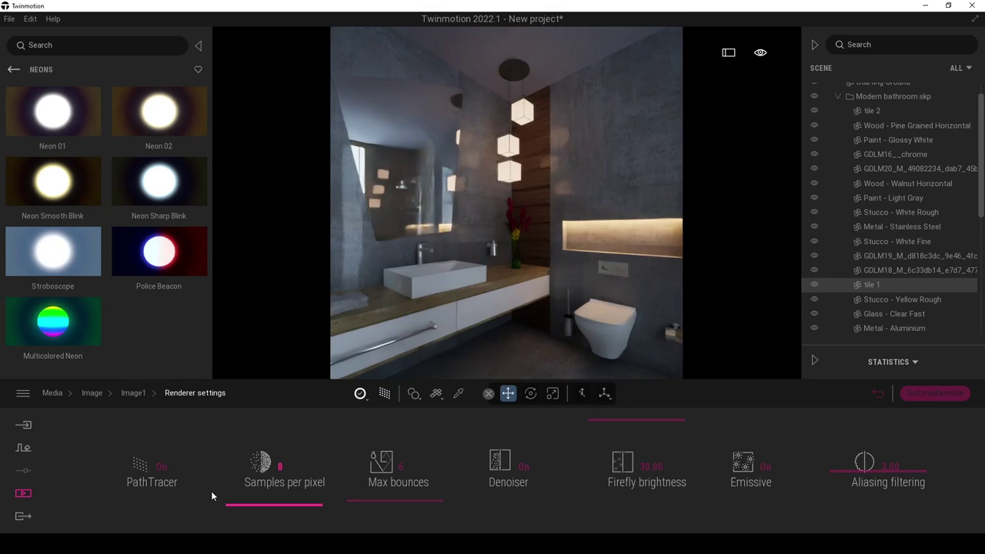
Toggle Image1's Path Tracer off and on, and set its quality preset to High.
left_click(382, 395)
left_click(382, 395)
left_click(383, 395)
left_click(383, 395)
mouse_move(368, 397)
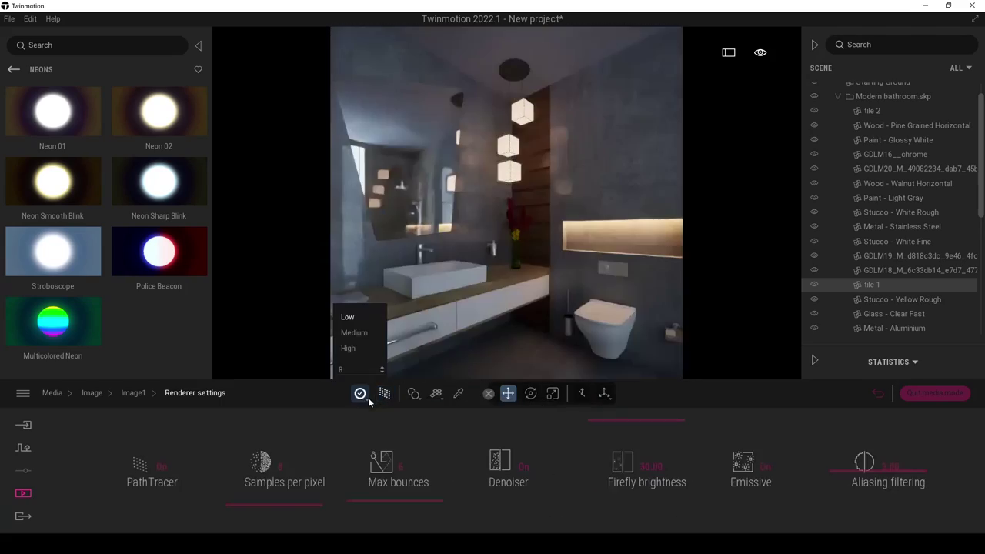
left_click(349, 350)
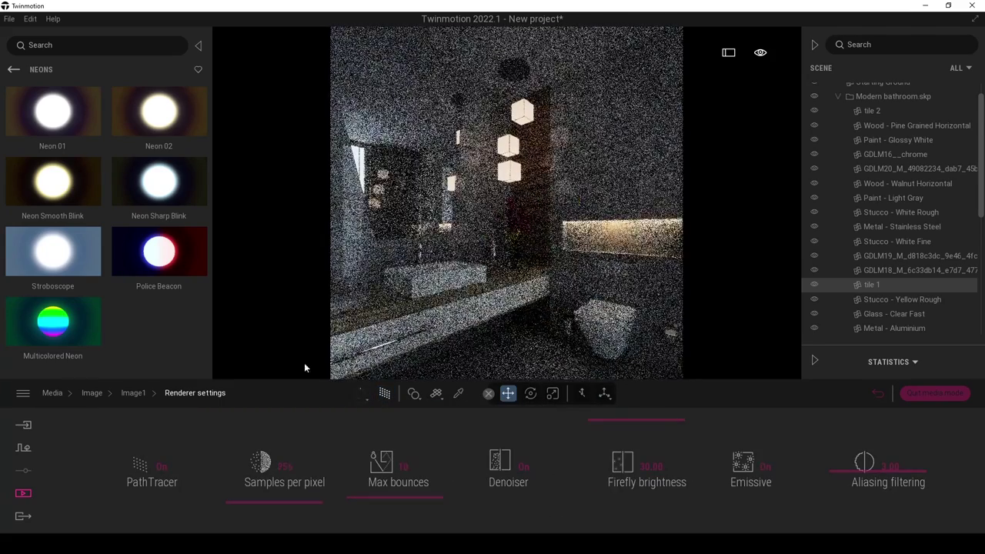
Set the Path Tracer quality to High for Image2, Image3 and Image4.
left_click(92, 393)
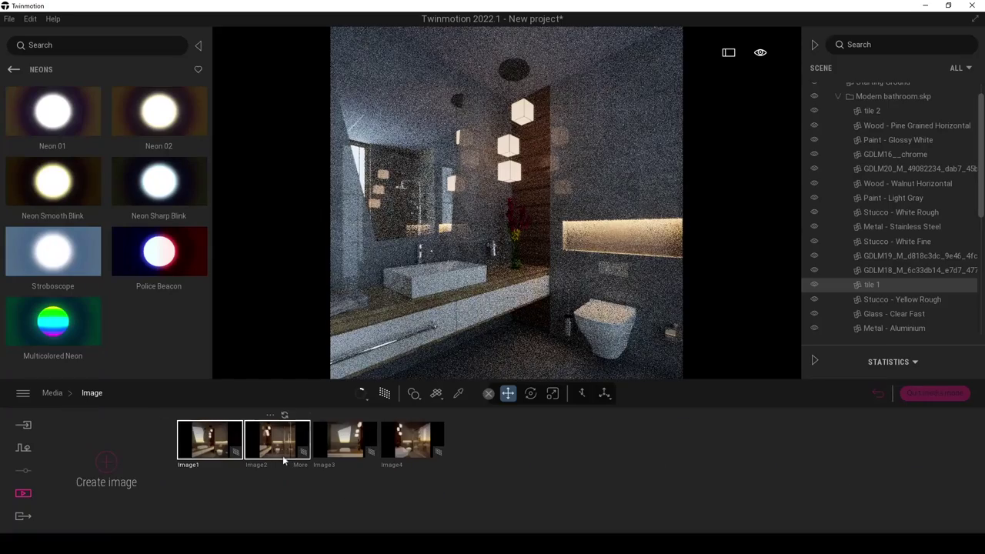
left_click(282, 456)
mouse_move(363, 397)
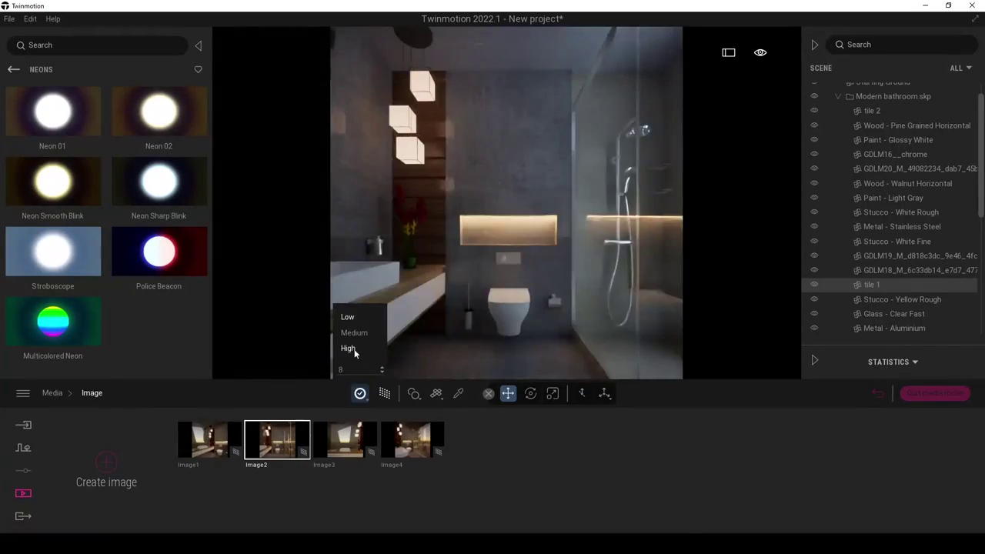
left_click(349, 351)
left_click(345, 439)
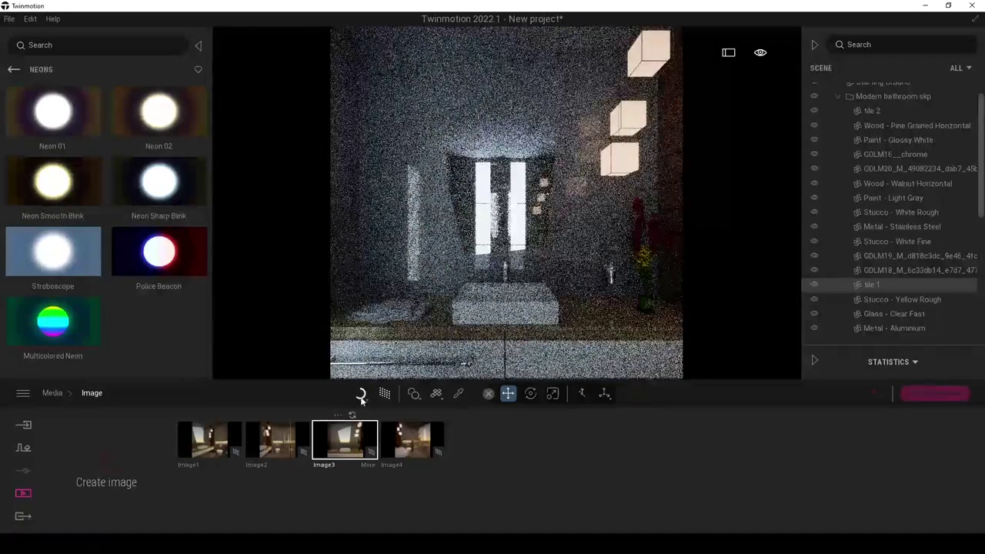
mouse_move(360, 395)
left_click(349, 349)
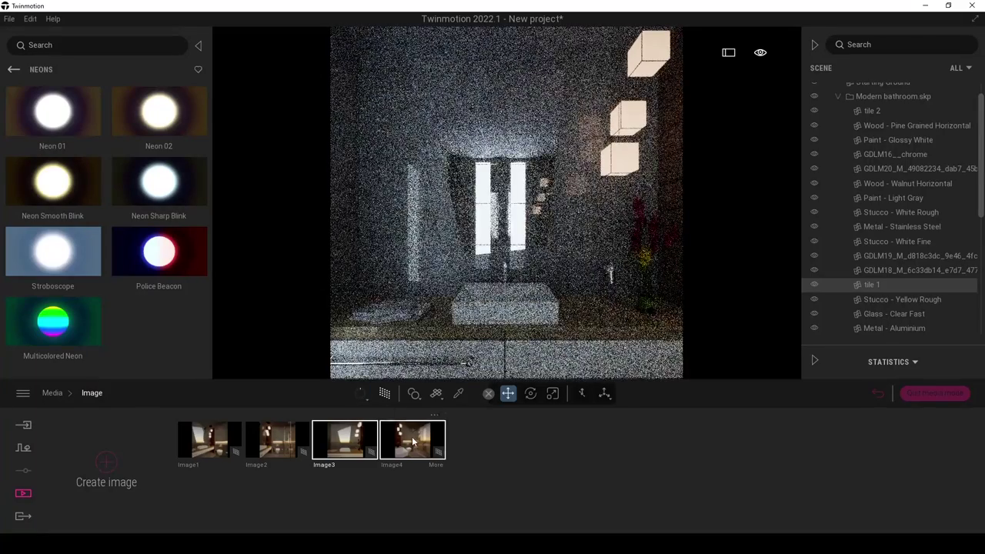
left_click(412, 440)
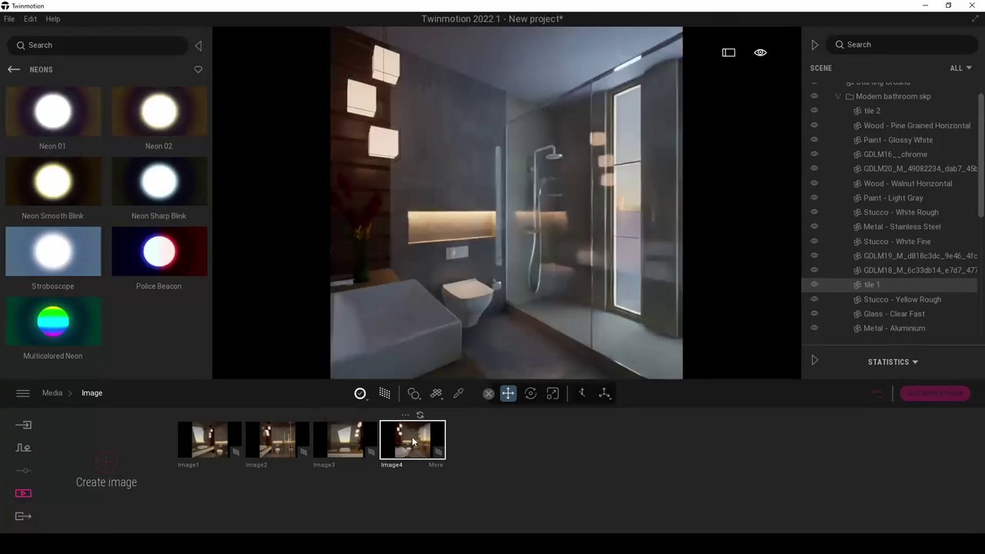
mouse_move(368, 395)
left_click(354, 348)
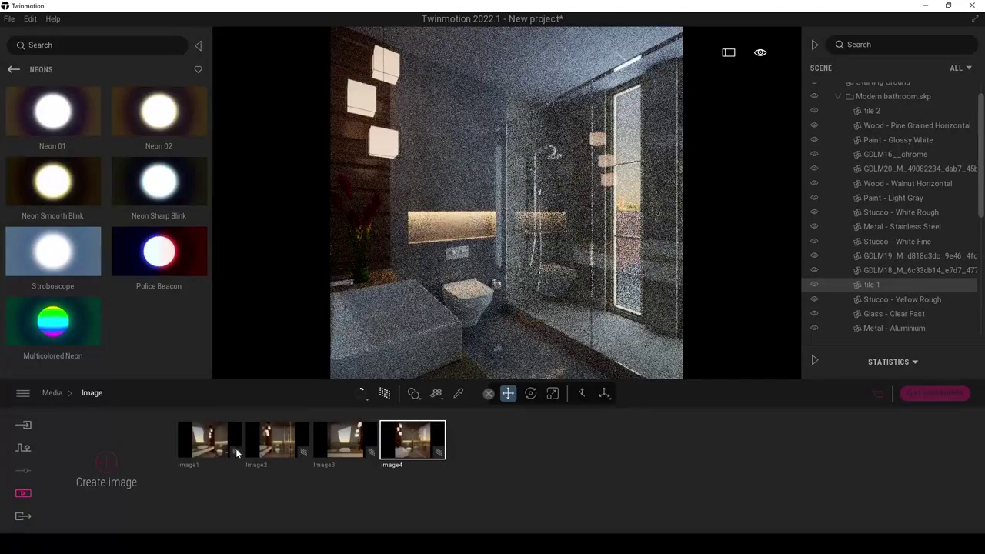
In Image1's lighting settings, raise the exposure to 0.47 and the ambient value to 0.77.
left_click(181, 457)
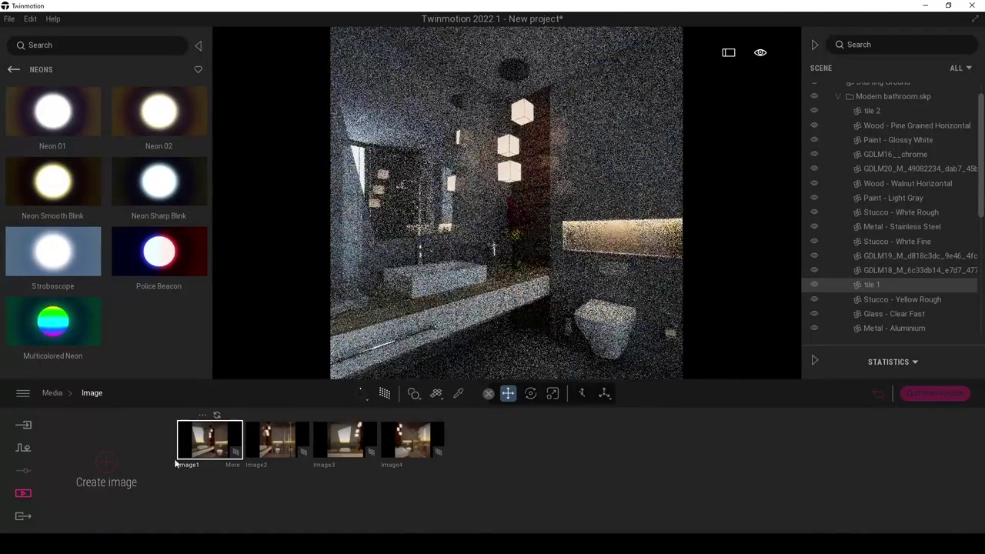
left_click(230, 464)
left_click(323, 469)
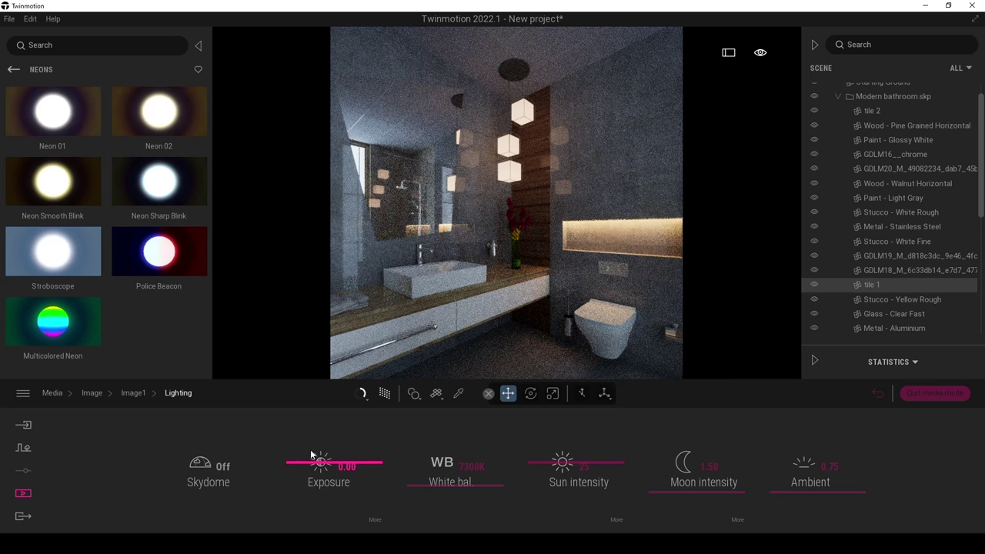
left_click_drag(292, 466, 299, 466)
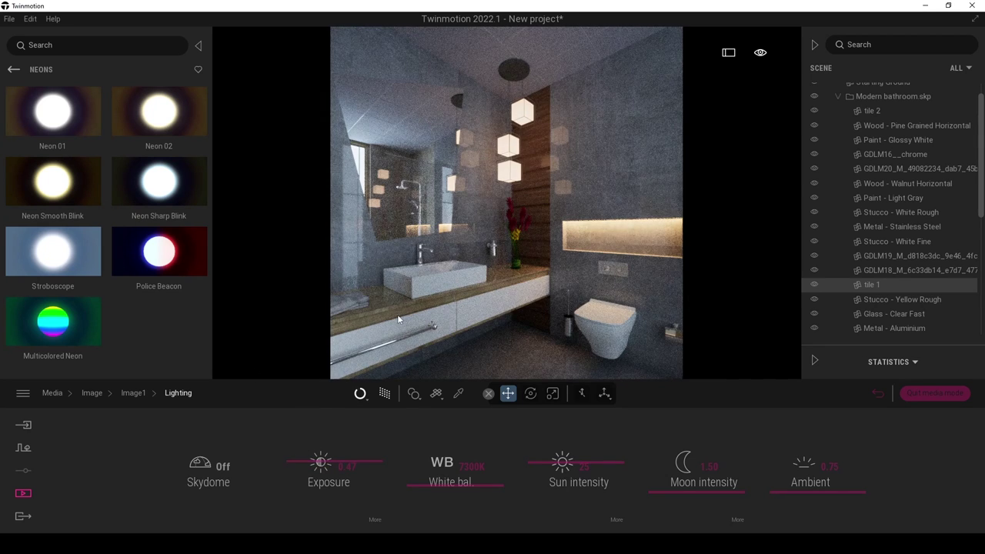
mouse_move(782, 503)
left_mouse_down()
mouse_move(775, 514)
mouse_move(786, 496)
left_mouse_up()
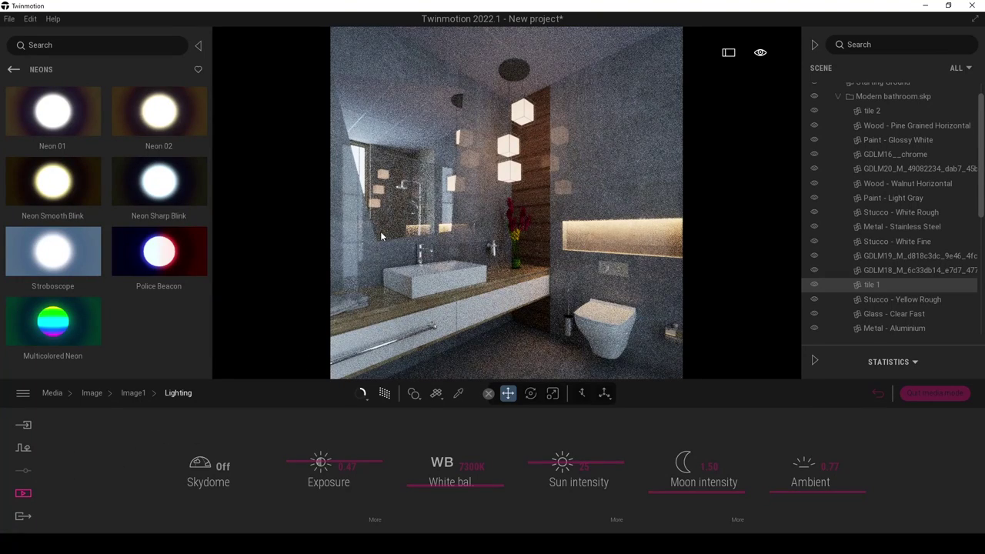
Select the mirror in the view, and open the local export's image selection with Image1 to Image4.
left_click(381, 231)
left_click(23, 516)
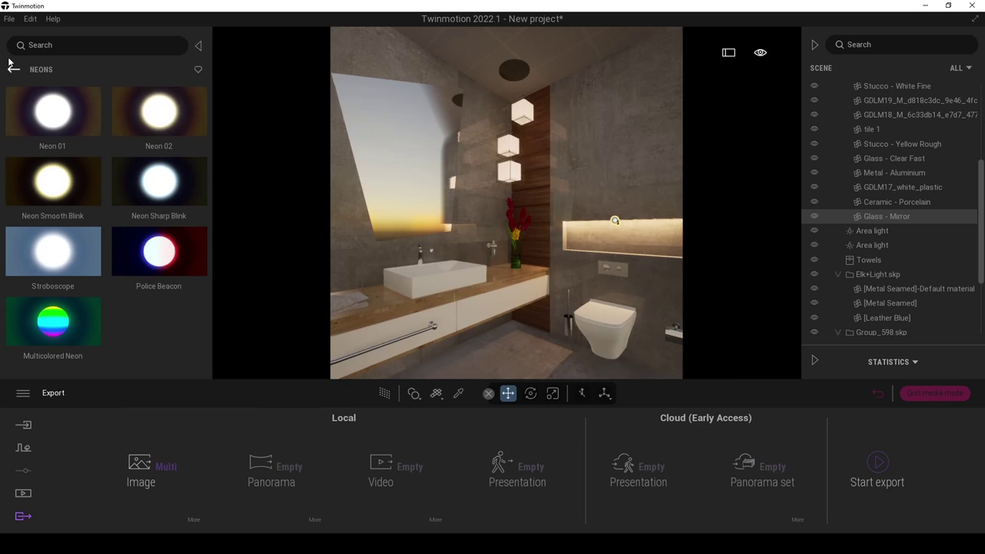
mouse_move(147, 462)
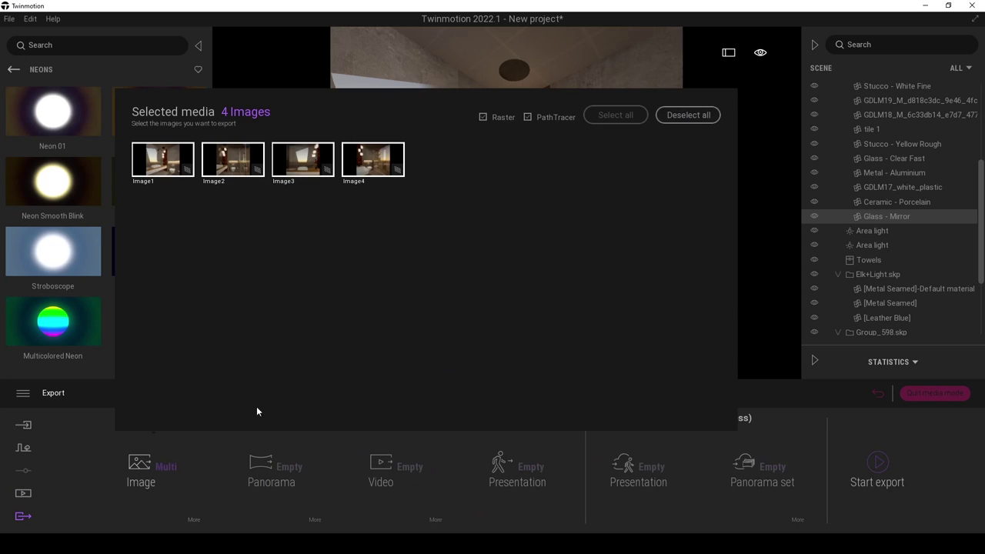